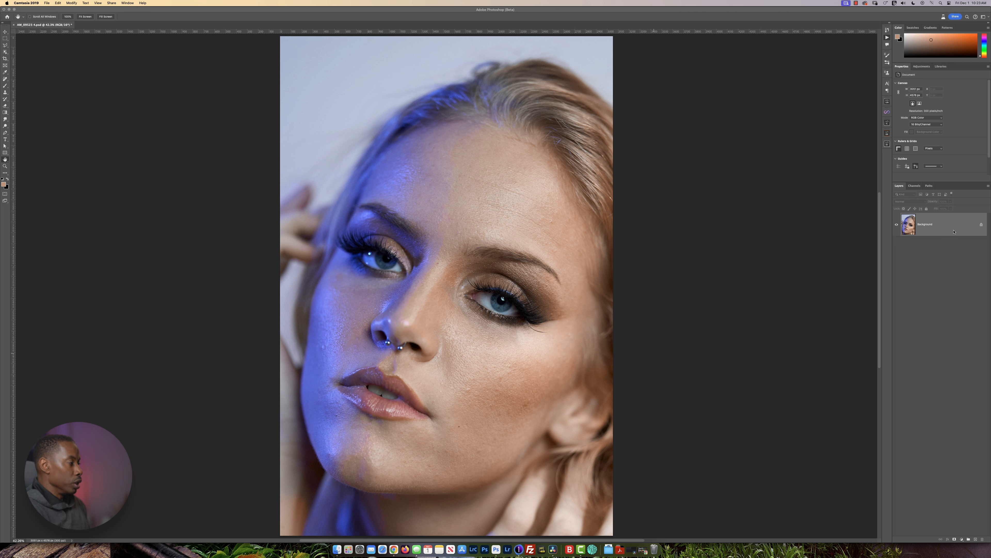
Duplicate the Background layer of the portrait.
{"action": "left_click", "coordinate": [949, 223]}
{"action": "left_click_drag", "start_coordinate": [950, 225], "coordinate": [976, 539]}
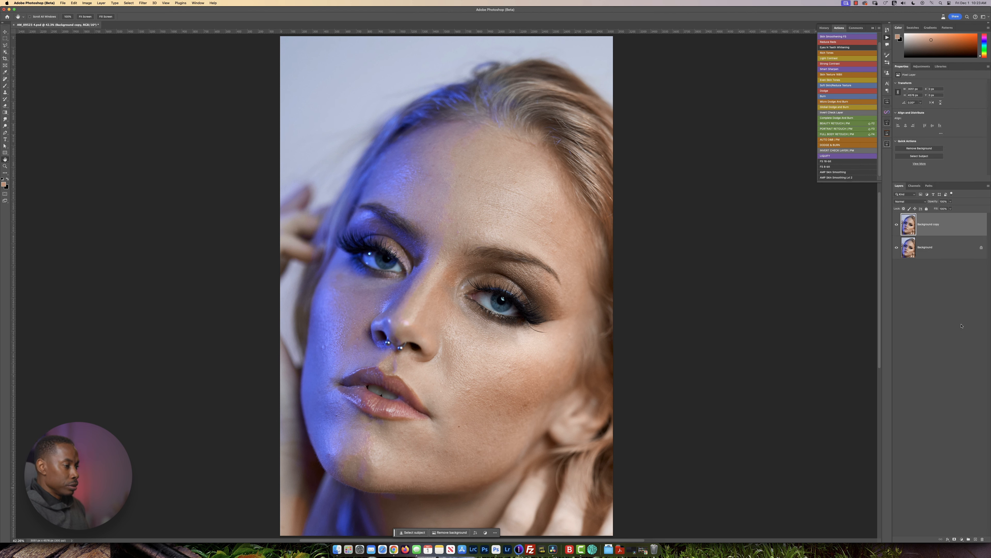
{"action": "left_click", "coordinate": [873, 28]}
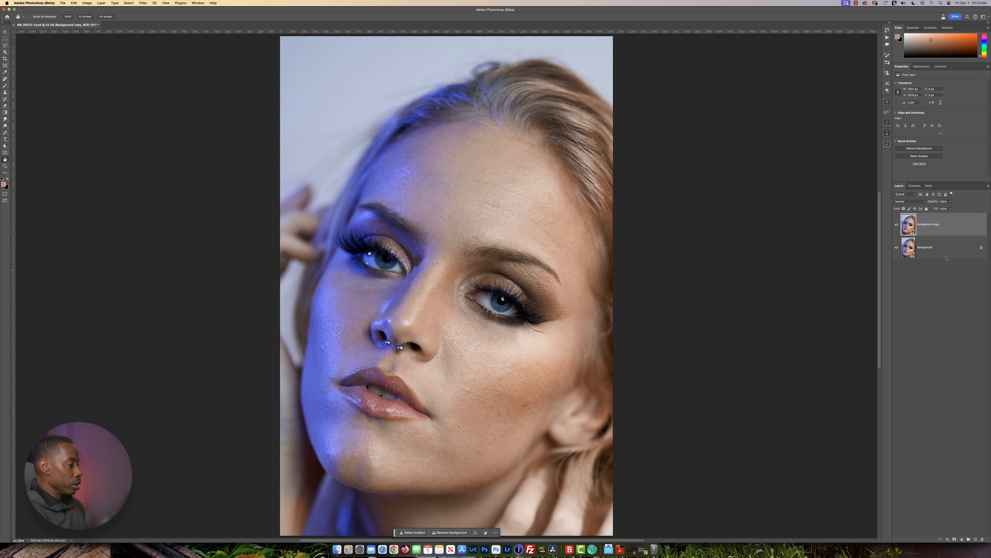
Set the Background copy layer's blend mode to Vivid Light and invert the layer.
{"action": "left_click", "coordinate": [921, 202]}
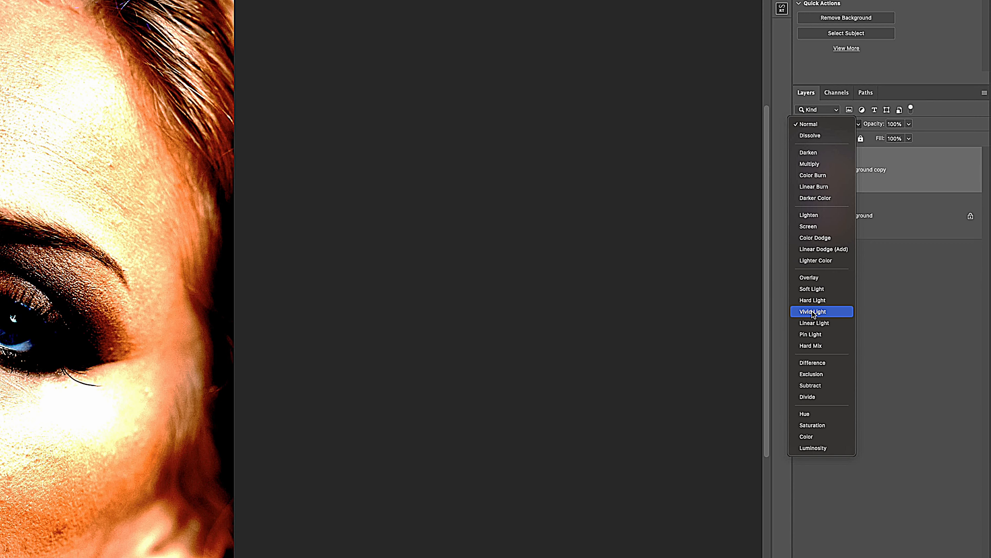
{"action": "left_click", "coordinate": [829, 314]}
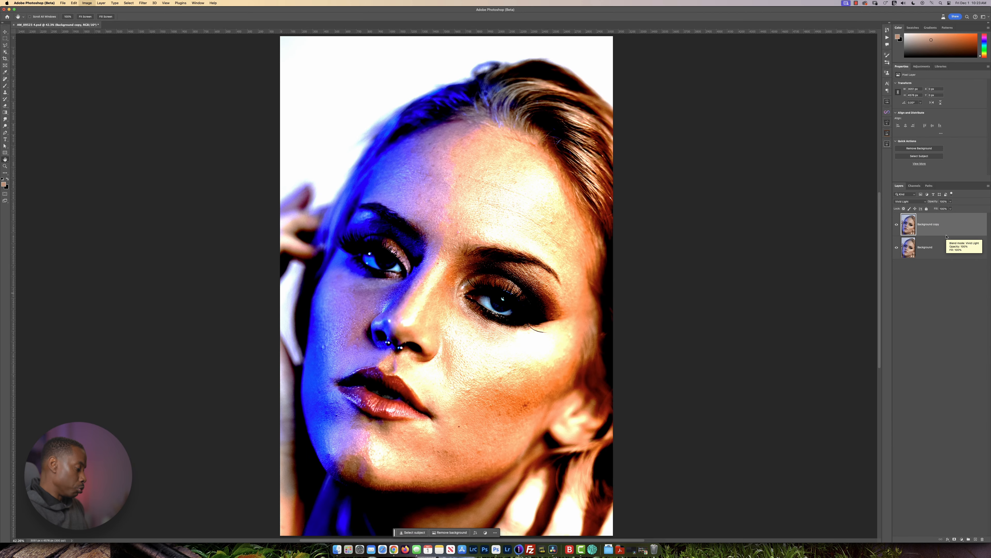
{"action": "key", "text": "super+i"}
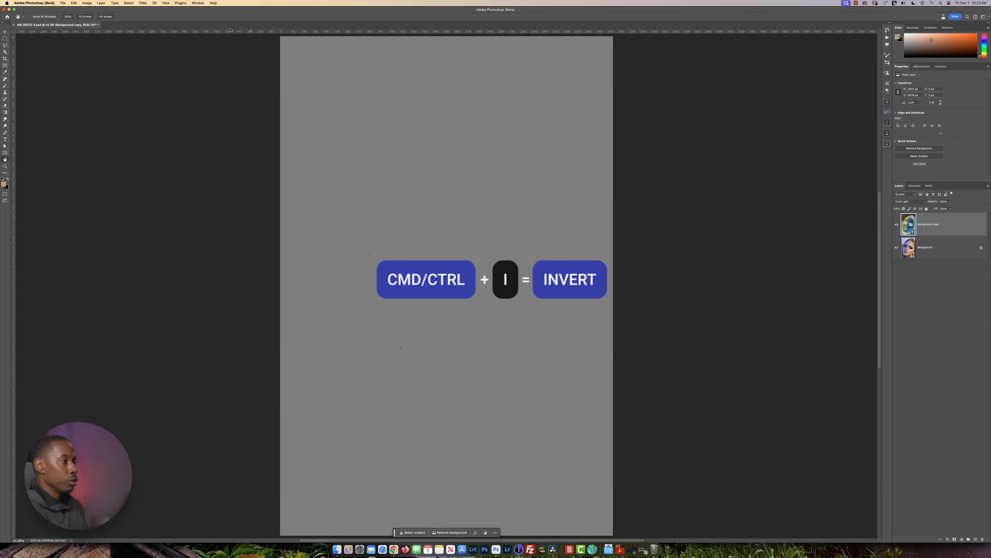
Apply a High Pass filter to the inverted Background copy layer.
{"action": "left_click", "coordinate": [142, 3]}
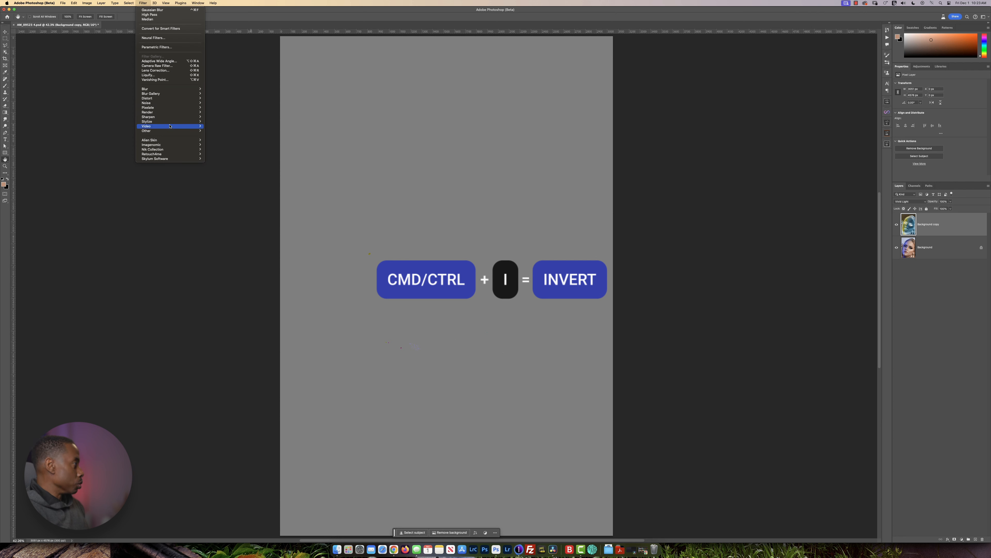
{"action": "mouse_move", "coordinate": [170, 132]}
{"action": "left_click", "coordinate": [218, 135]}
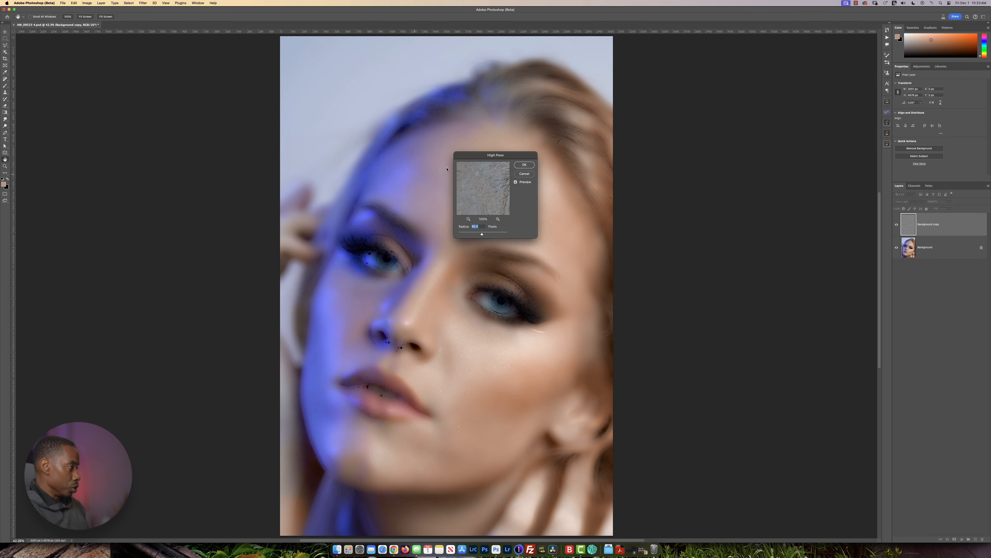
{"action": "left_click", "coordinate": [520, 165]}
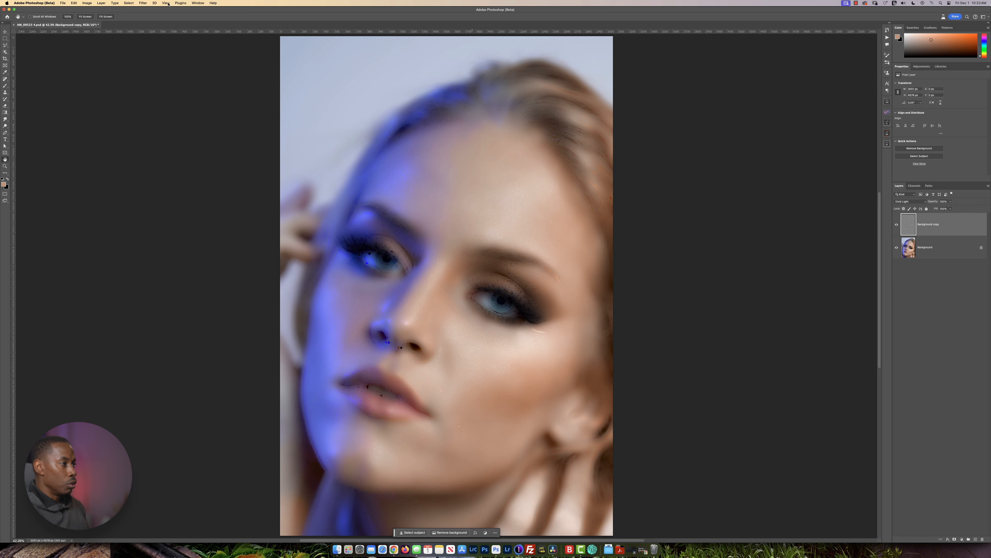
Apply a Gaussian Blur to the Background copy layer to bring back fine skin texture.
{"action": "left_click", "coordinate": [142, 3]}
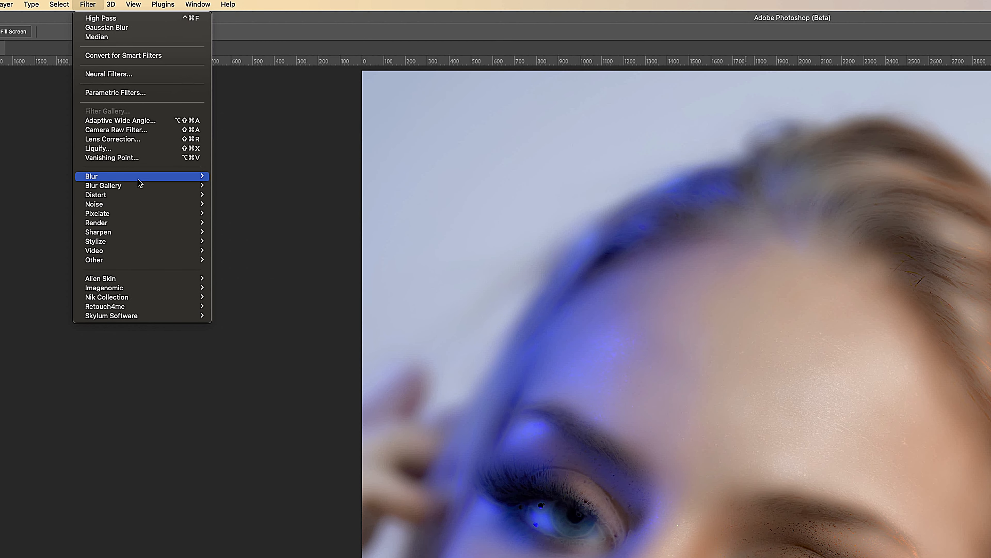
{"action": "mouse_move", "coordinate": [177, 91]}
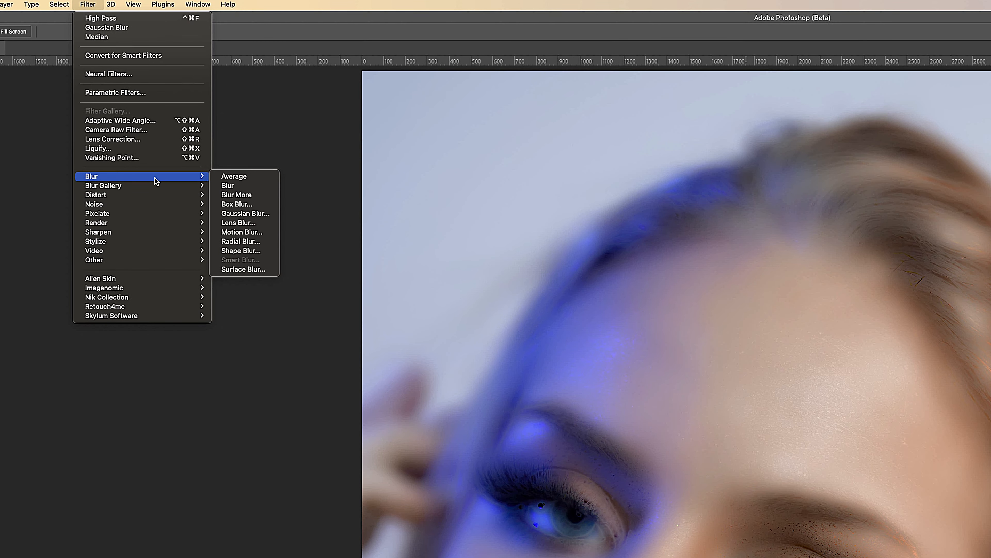
{"action": "left_click", "coordinate": [257, 215]}
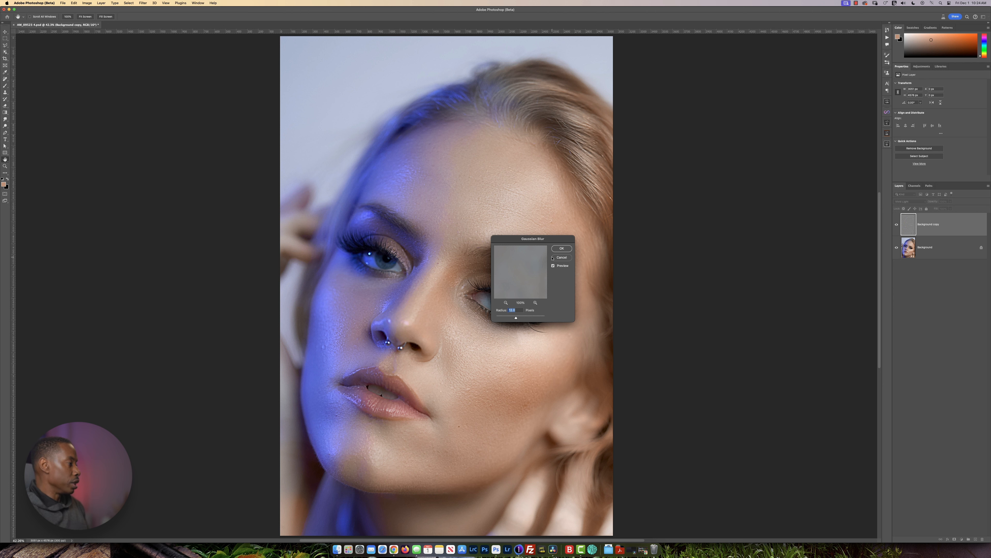
{"action": "left_click", "coordinate": [562, 248]}
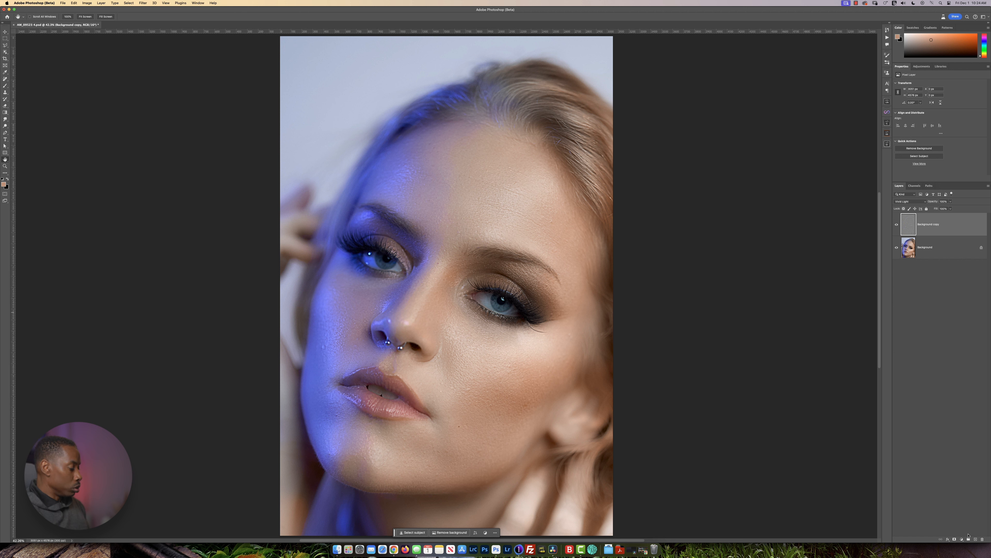
Add a black layer mask to the Background copy layer and brush white over the forehead, cheeks and chin.
{"action": "left_click", "coordinate": [955, 539], "text": "alt"}
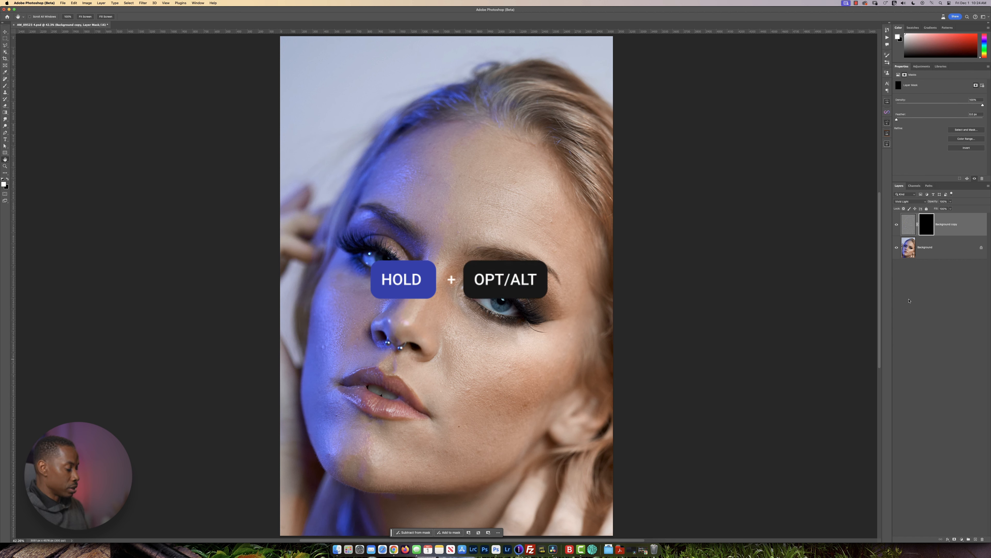
{"action": "key", "text": "b"}
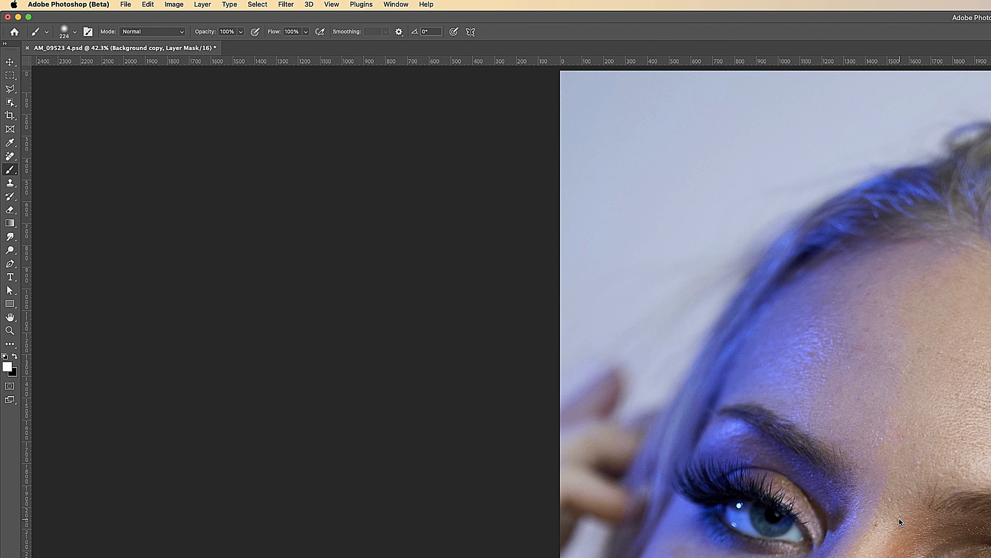
{"action": "left_click_drag", "start_coordinate": [900, 518], "coordinate": [932, 518]}
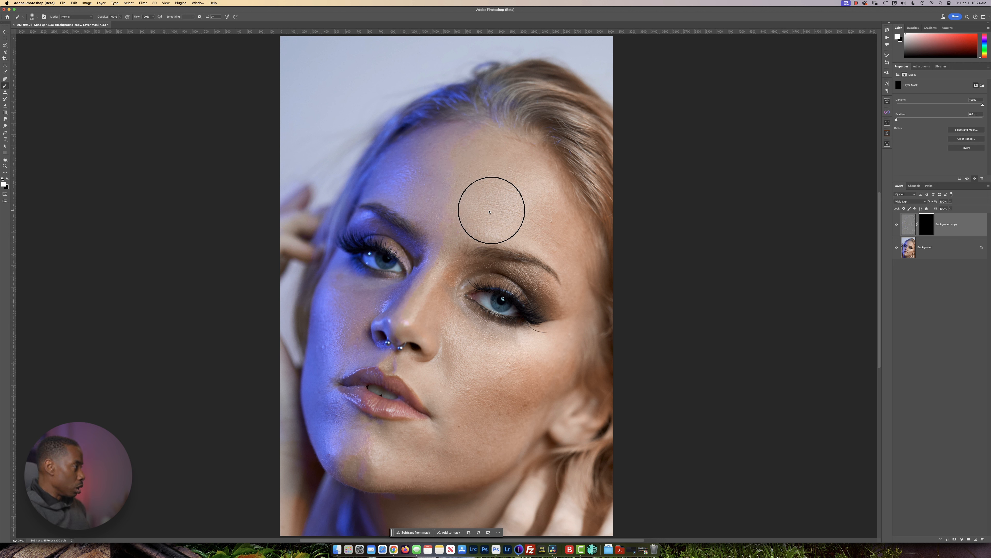
{"action": "left_click_drag", "start_coordinate": [489, 210], "coordinate": [464, 211]}
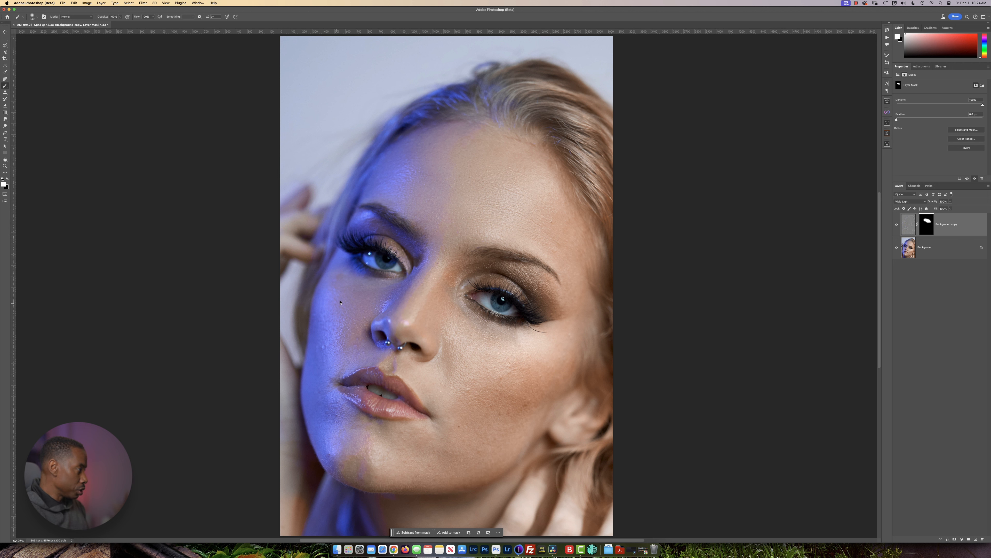
{"action": "mouse_move", "coordinate": [330, 348]}
{"action": "left_mouse_down"}
{"action": "mouse_move", "coordinate": [335, 324]}
{"action": "mouse_move", "coordinate": [353, 338]}
{"action": "left_mouse_up"}
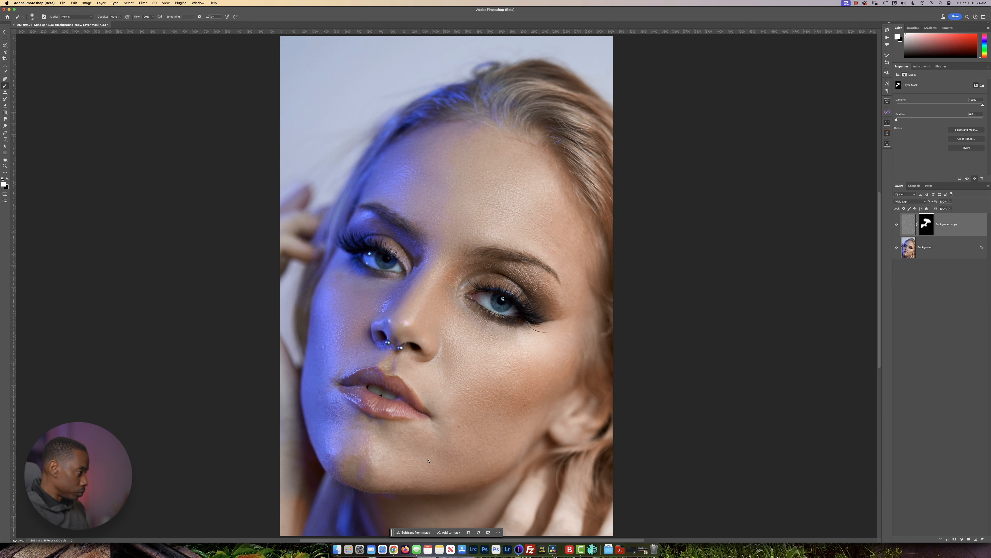
{"action": "left_click_drag", "start_coordinate": [330, 435], "coordinate": [346, 437]}
{"action": "left_click_drag", "start_coordinate": [346, 438], "coordinate": [339, 437]}
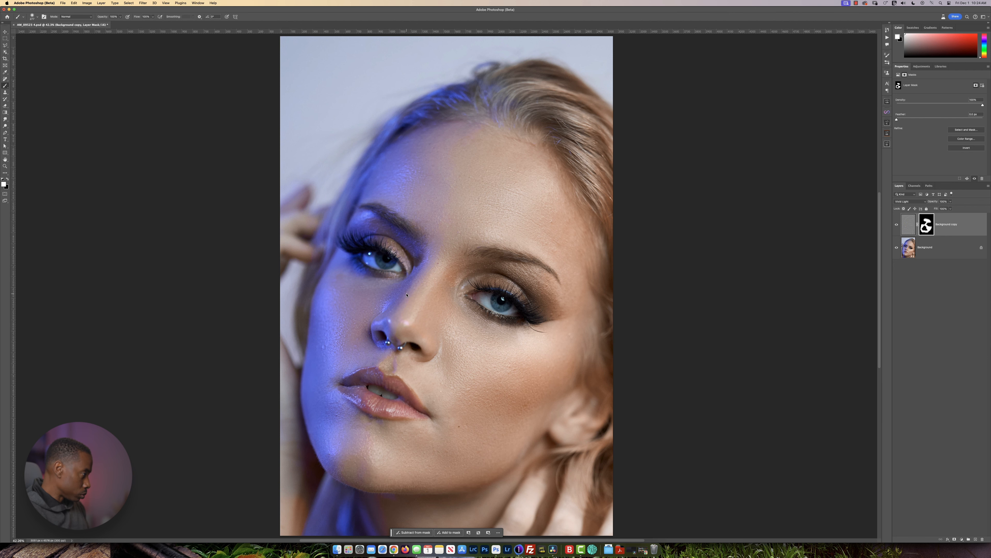
Refine the smoothing mask by brushing white over the remaining skin between the brows and around the nose and mouth.
{"action": "scroll", "coordinate": [406, 295], "scroll_direction": "up", "scroll_amount": 3}
{"action": "scroll", "coordinate": [468, 268], "scroll_direction": "up", "scroll_amount": 3}
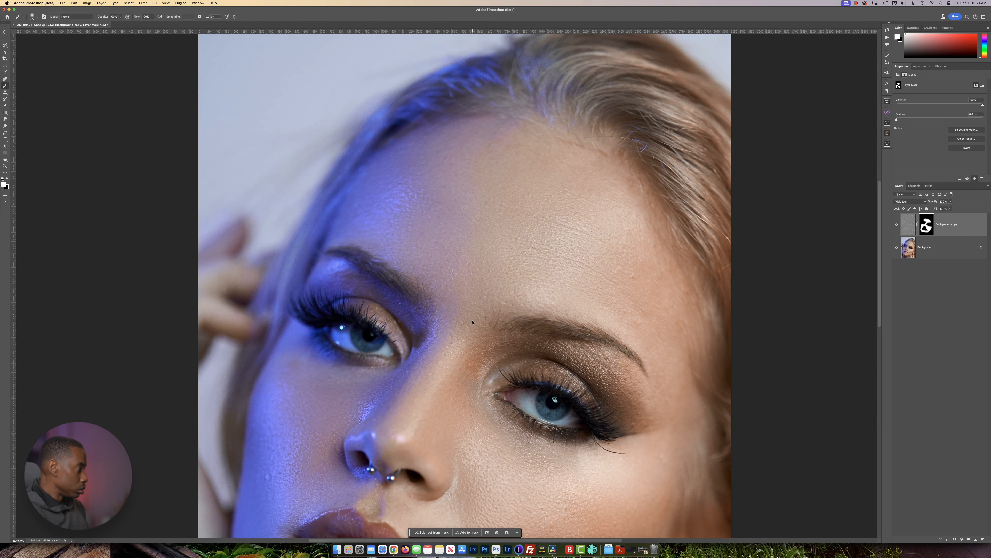
{"action": "left_click_drag", "start_coordinate": [437, 335], "coordinate": [425, 326]}
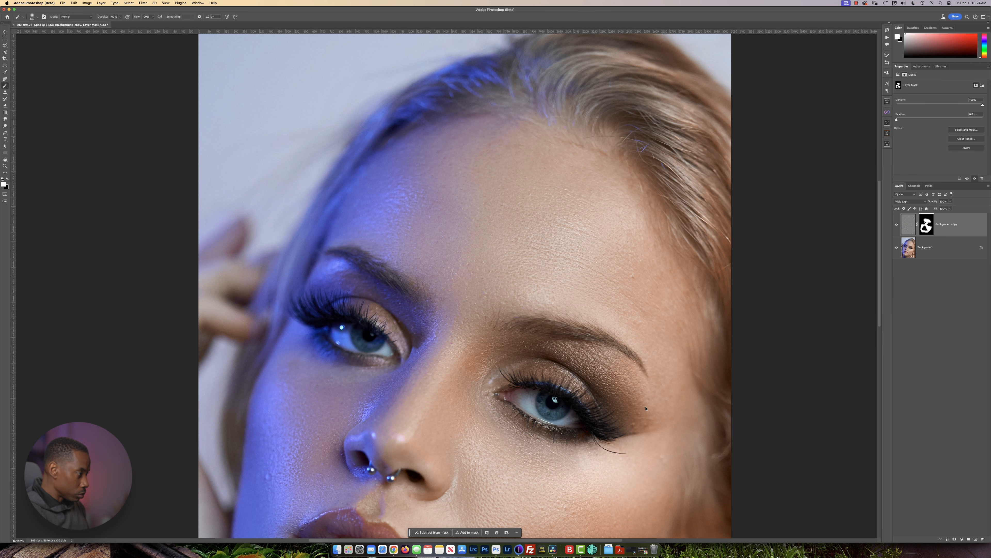
{"action": "scroll", "coordinate": [478, 403], "scroll_direction": "down", "scroll_amount": 10}
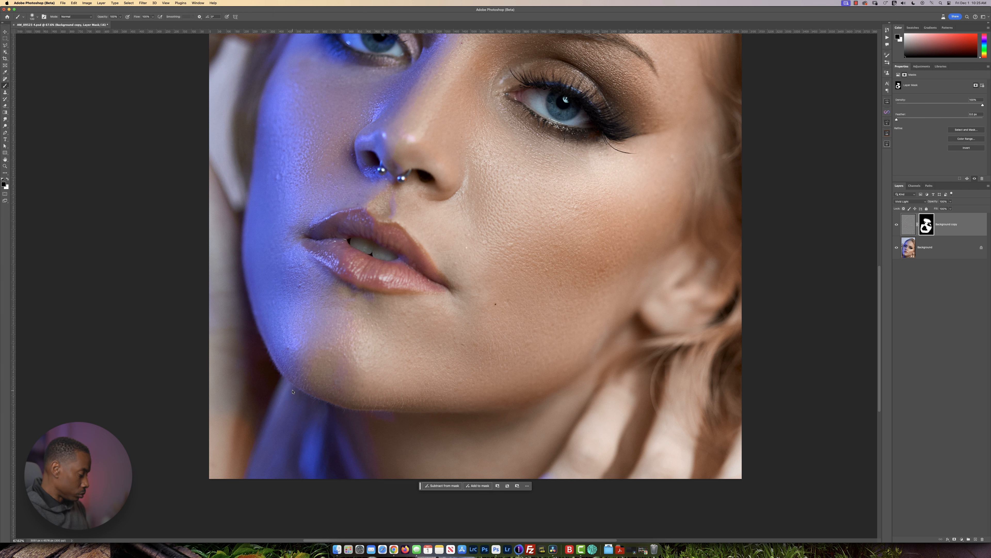
{"action": "key", "text": "x"}
{"action": "scroll", "coordinate": [277, 280], "scroll_direction": "up", "scroll_amount": 3}
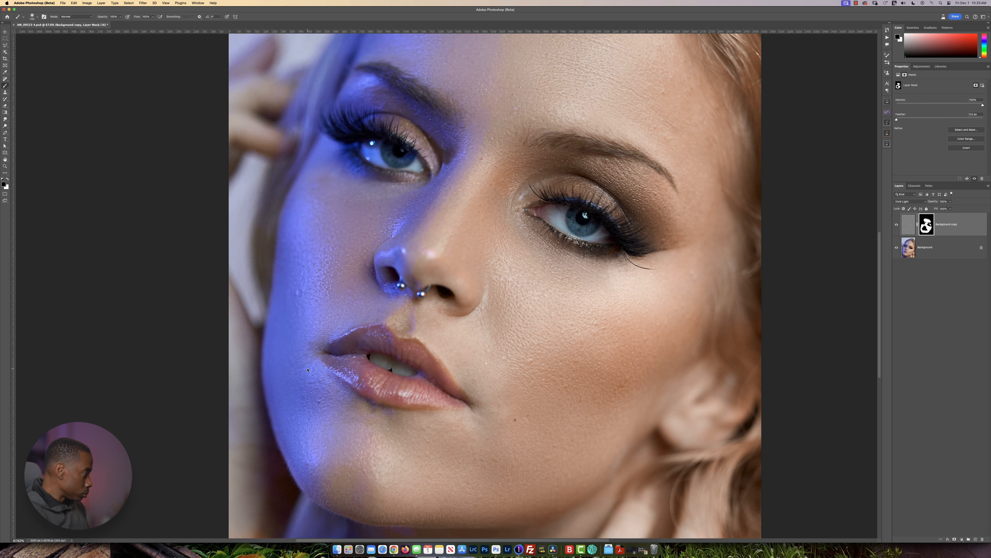
{"action": "key", "text": "x"}
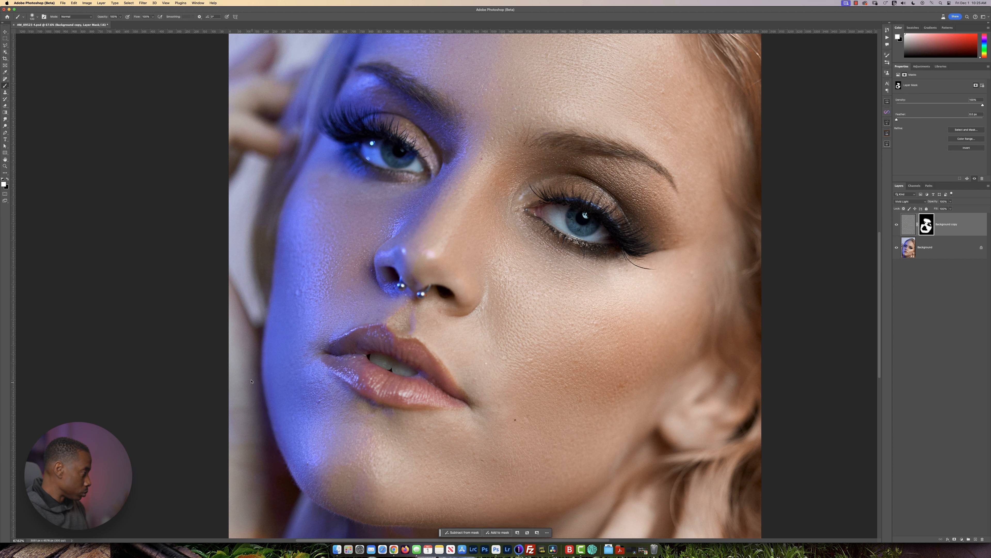
{"action": "scroll", "coordinate": [265, 344], "scroll_direction": "up", "scroll_amount": 3}
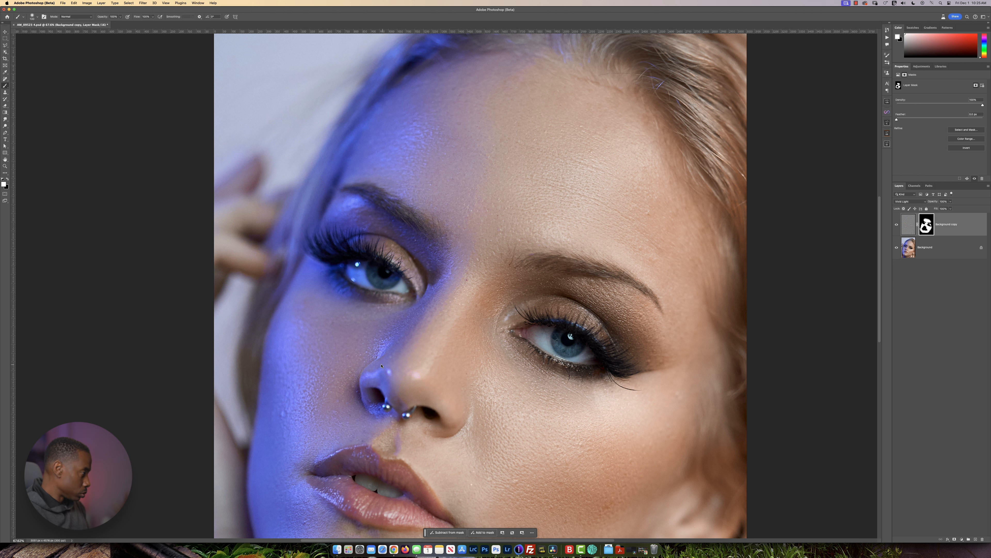
{"action": "scroll", "coordinate": [390, 363], "scroll_direction": "down", "scroll_amount": 3}
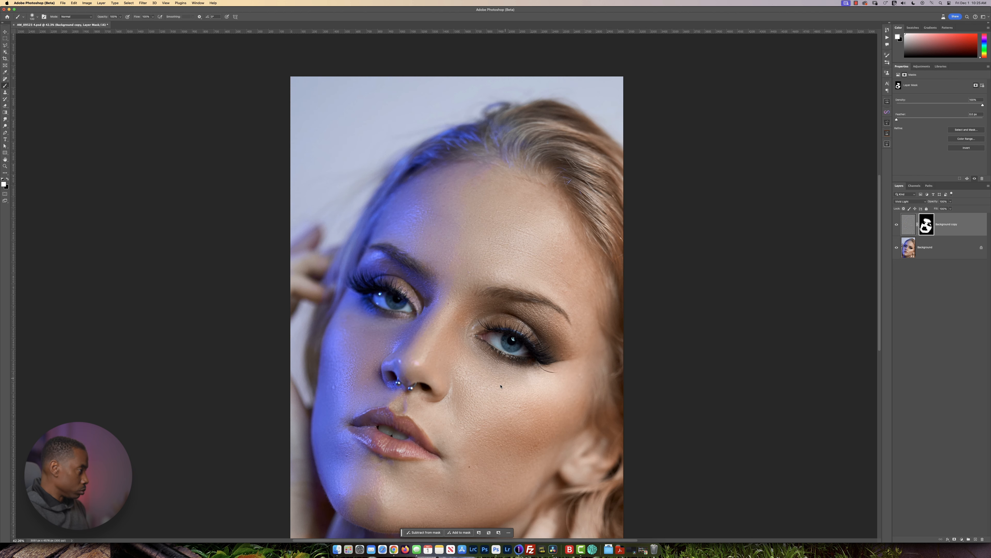
{"action": "scroll", "coordinate": [453, 346], "scroll_direction": "down", "scroll_amount": 2}
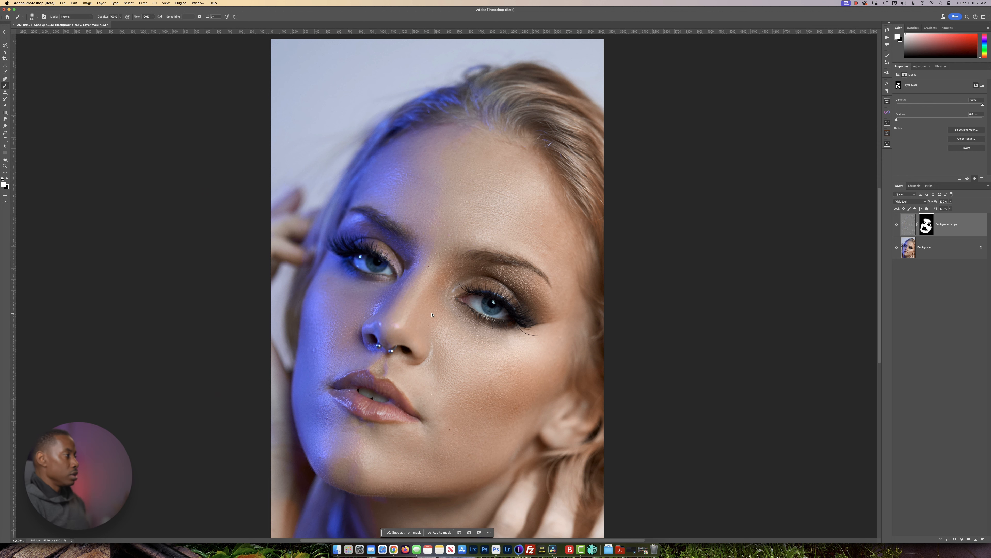
Add an empty layer on top and clone out the dark mole and bright spot beside the mouth, sampling Current & Below.
{"action": "scroll", "coordinate": [433, 314], "scroll_direction": "up", "scroll_amount": 3}
{"action": "scroll", "coordinate": [440, 316], "scroll_direction": "down", "scroll_amount": 3}
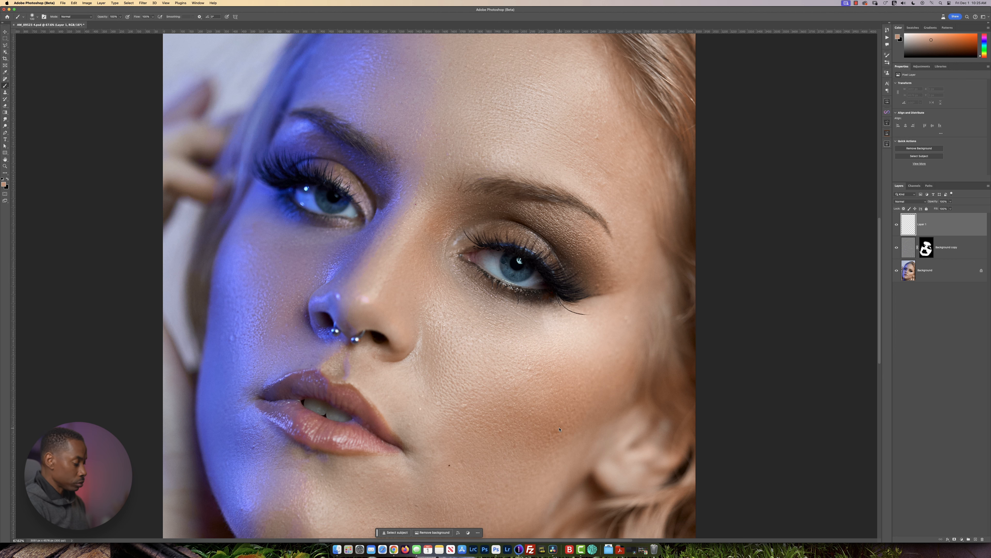
{"action": "key", "text": "s"}
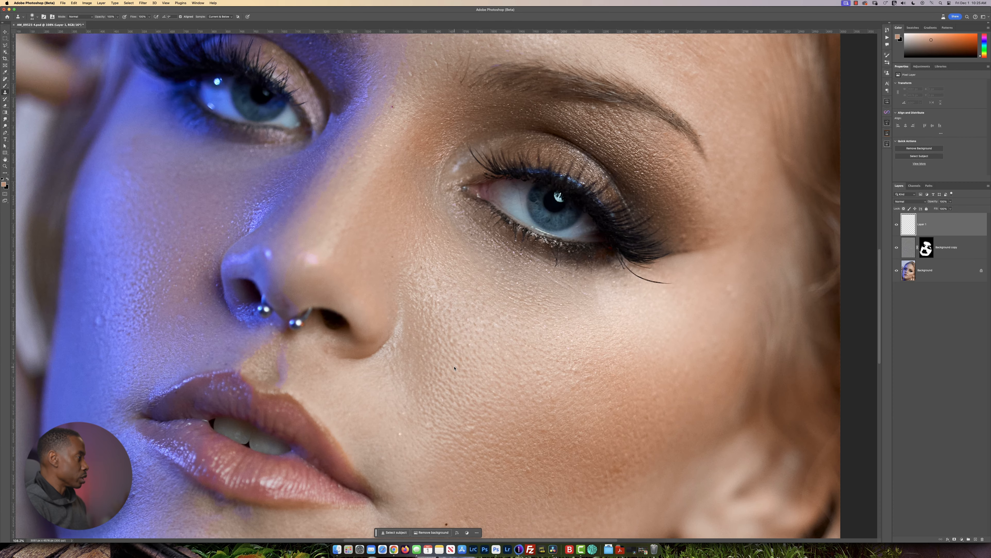
{"action": "left_click_drag", "start_coordinate": [463, 383], "coordinate": [470, 313]}
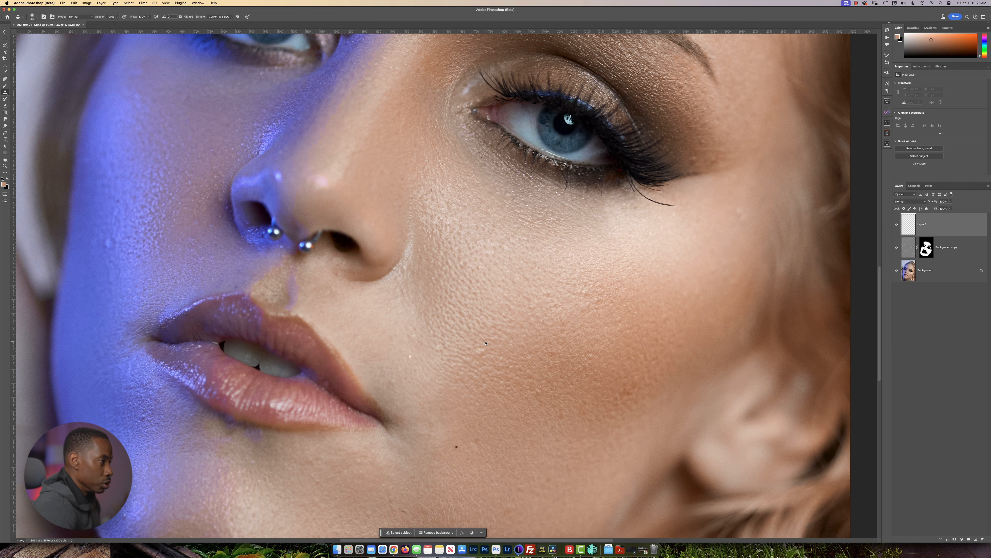
{"action": "left_click", "coordinate": [472, 377]}
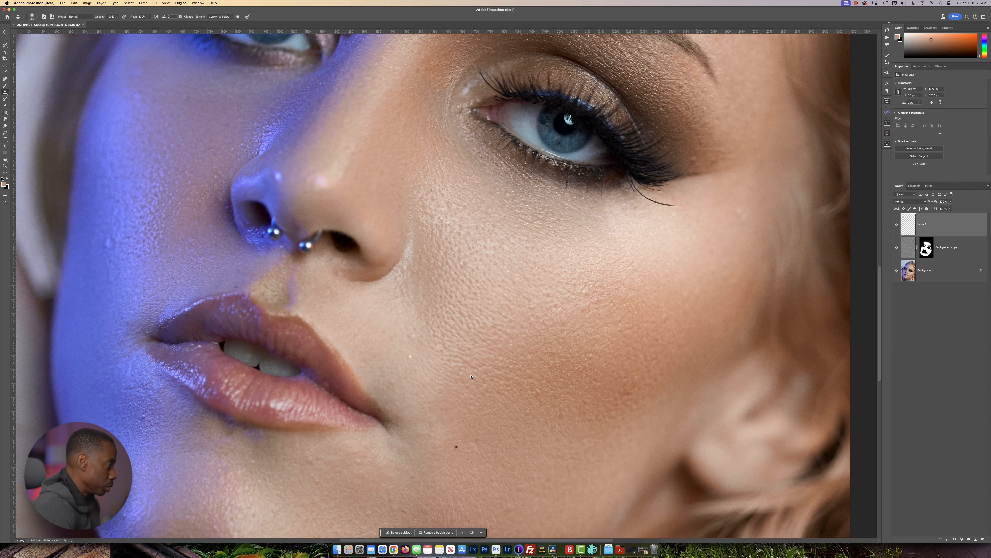
{"action": "left_click", "coordinate": [470, 432]}
{"action": "left_click_drag", "start_coordinate": [408, 373], "coordinate": [415, 335]}
{"action": "left_click", "coordinate": [405, 372]}
{"action": "left_click", "coordinate": [412, 351], "text": "alt"}
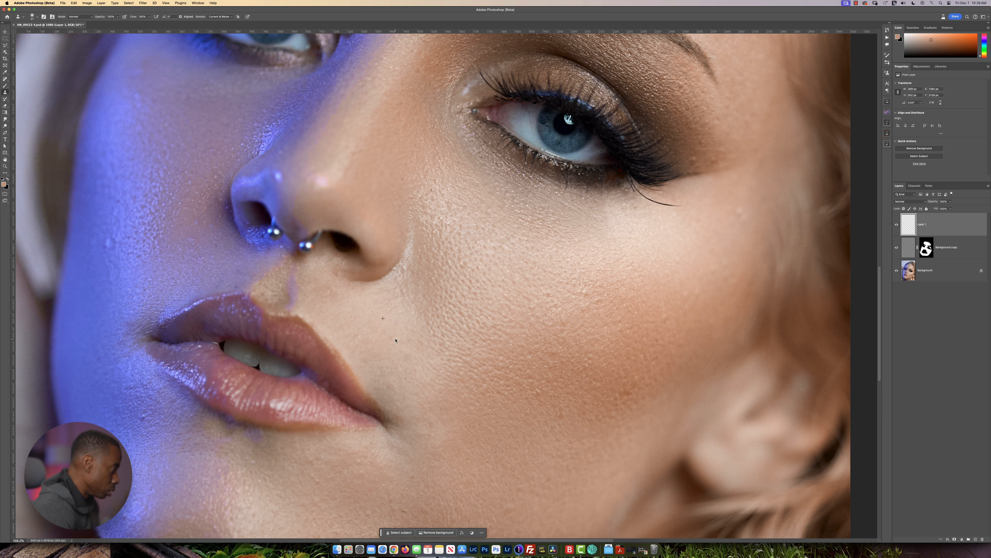
Clone out the small blemishes between the nose and upper lip on the new layer.
{"action": "scroll", "coordinate": [356, 339], "scroll_direction": "up", "scroll_amount": 3}
{"action": "scroll", "coordinate": [355, 339], "scroll_direction": "left", "scroll_amount": 3}
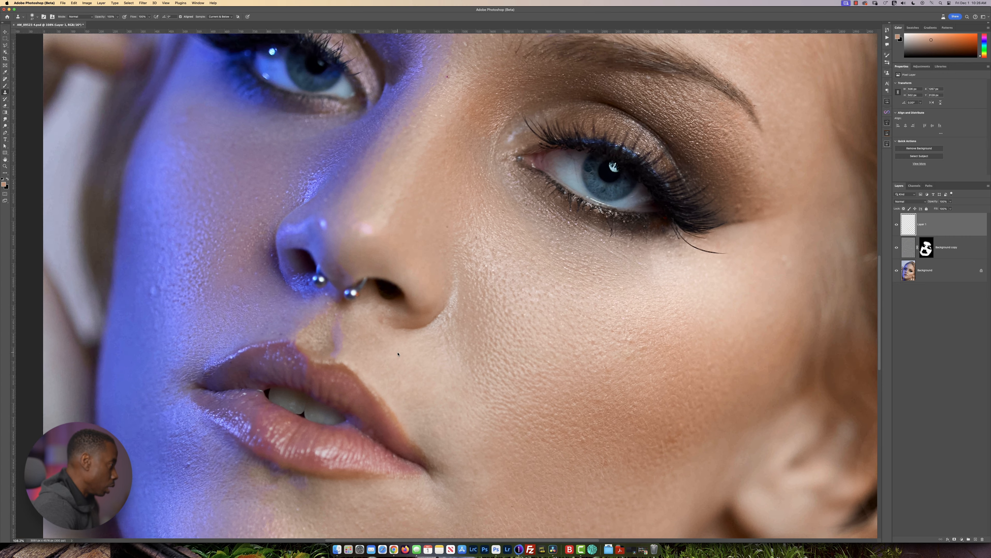
{"action": "mouse_move", "coordinate": [374, 345]}
{"action": "left_mouse_down"}
{"action": "mouse_move", "coordinate": [402, 363]}
{"action": "mouse_move", "coordinate": [374, 339]}
{"action": "left_mouse_up"}
{"action": "left_click", "coordinate": [370, 325], "text": "alt"}
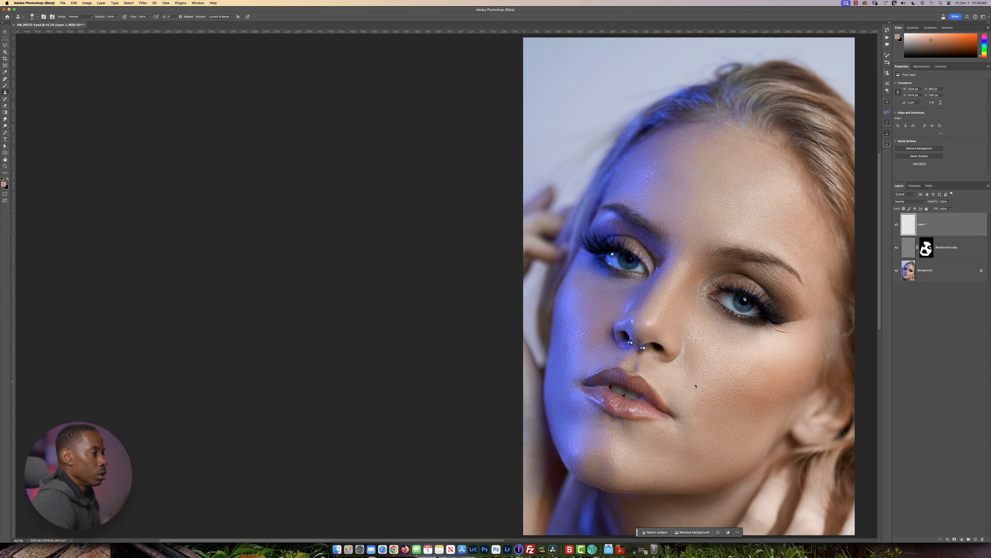
{"action": "scroll", "coordinate": [697, 427], "scroll_direction": "up", "scroll_amount": 5}
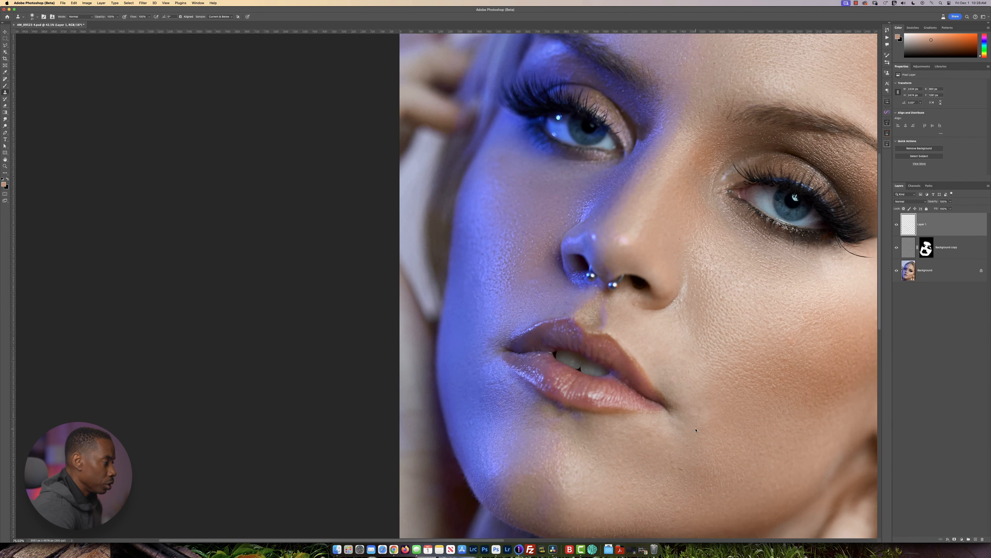
{"action": "scroll", "coordinate": [697, 426], "scroll_direction": "down", "scroll_amount": 4}
{"action": "scroll", "coordinate": [734, 391], "scroll_direction": "up", "scroll_amount": 3}
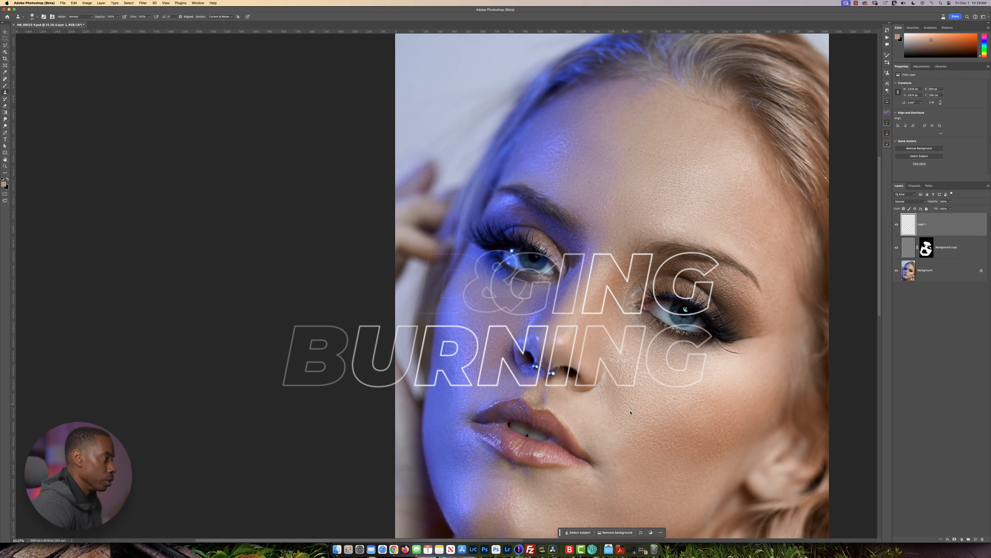
Add a Curves adjustment layer on top and raise the RGB curve's midpoint from input 128 to output 169.
{"action": "left_click", "coordinate": [922, 66]}
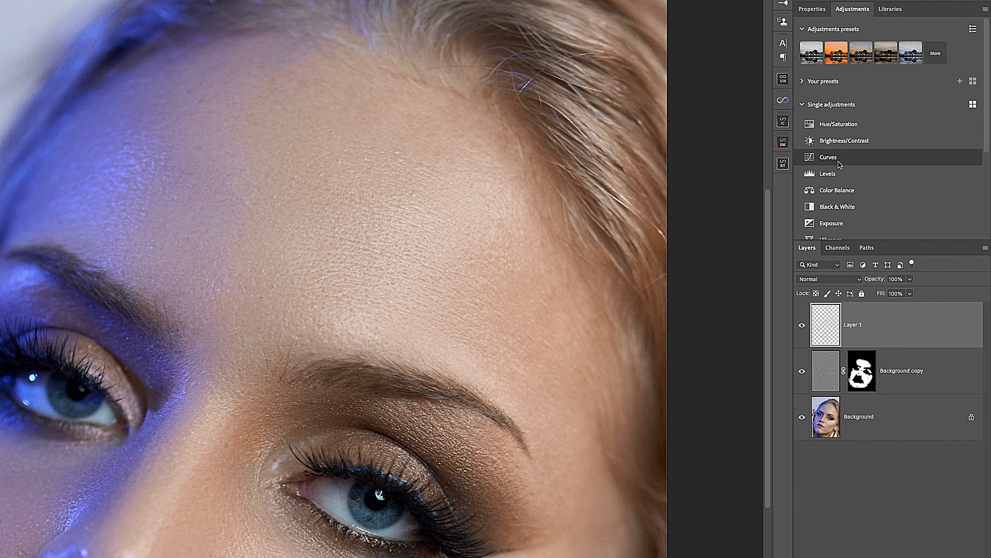
{"action": "left_click", "coordinate": [835, 156]}
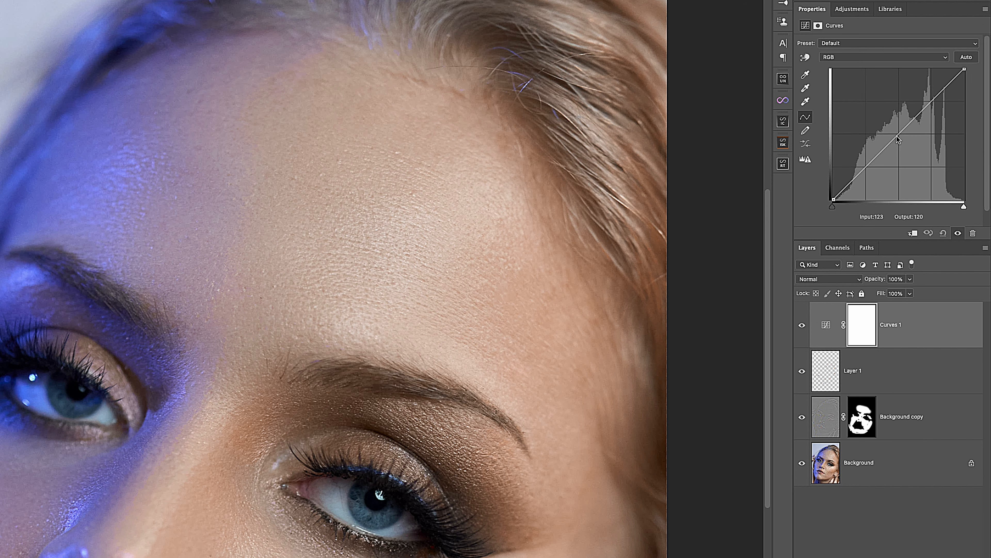
{"action": "left_click_drag", "start_coordinate": [899, 134], "coordinate": [899, 113]}
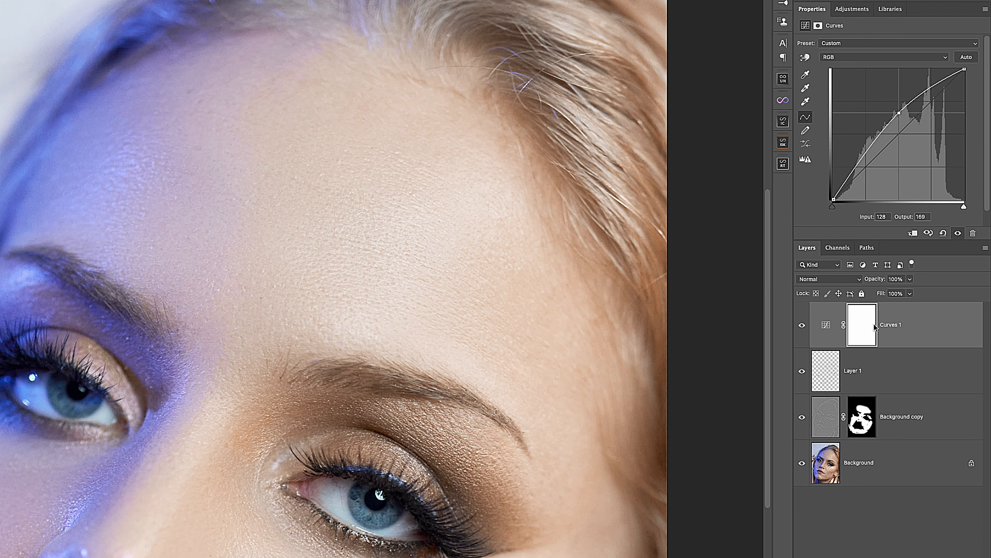
Rename the brightening Curves layer "dodge" and invert its mask to black.
{"action": "left_click", "coordinate": [886, 326]}
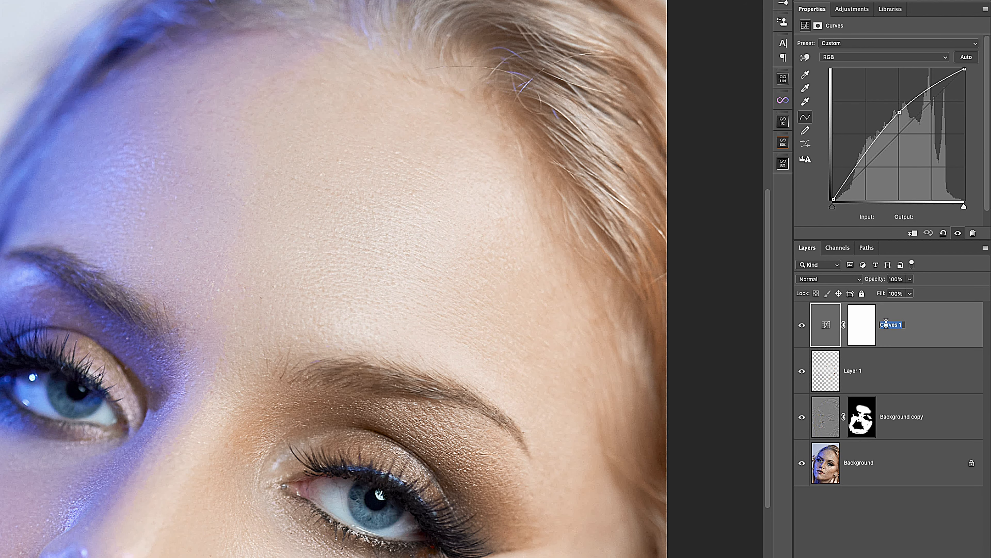
{"action": "type", "text": "dodge"}
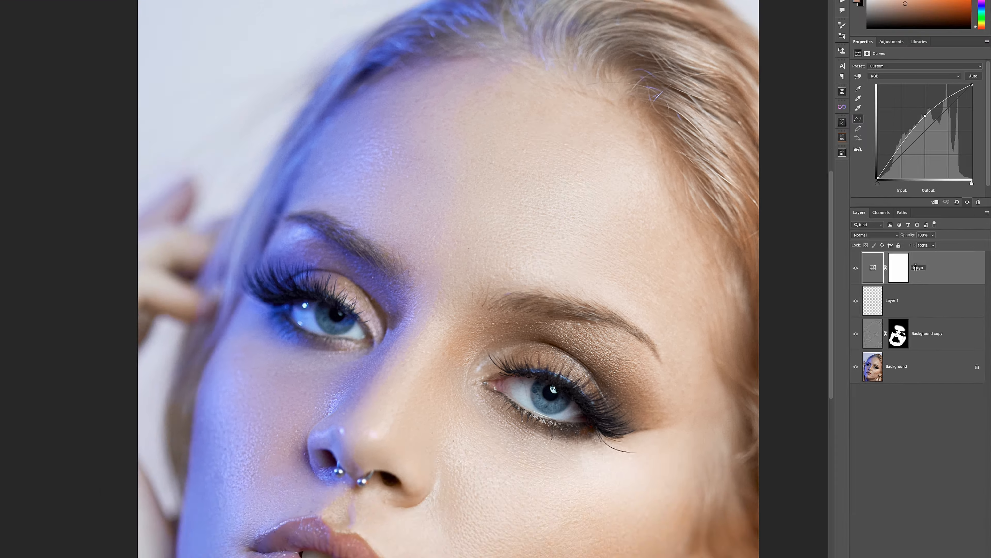
{"action": "left_click", "coordinate": [897, 268]}
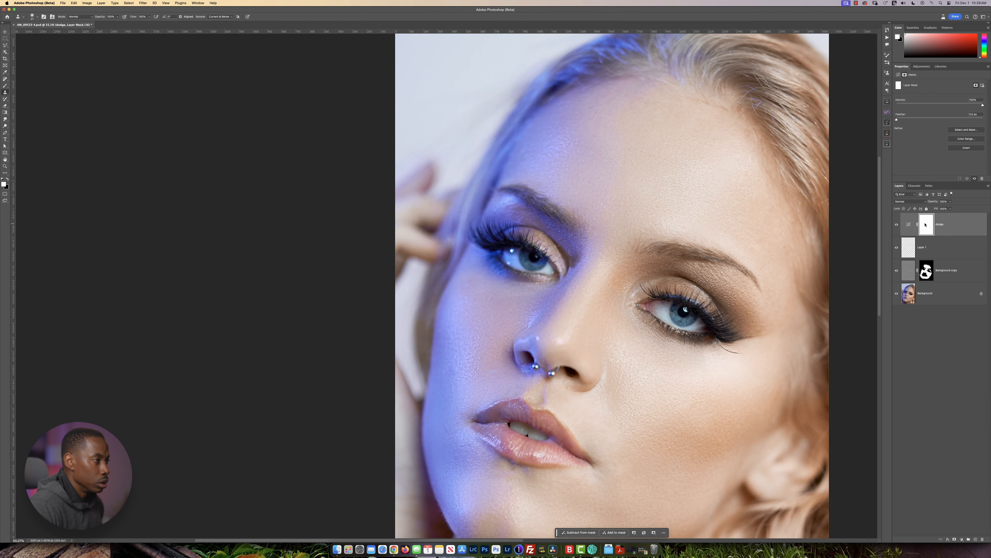
{"action": "key", "text": "super+i"}
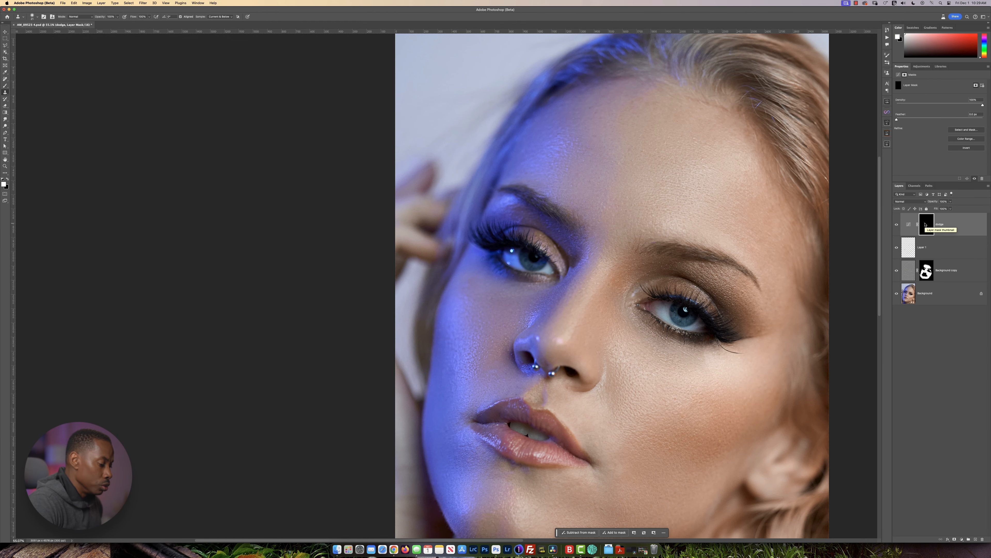
Add a second Curves adjustment layer with the midtones pulled down to darken the image, and name it "burn".
{"action": "left_click", "coordinate": [921, 67]}
{"action": "left_click", "coordinate": [911, 140]}
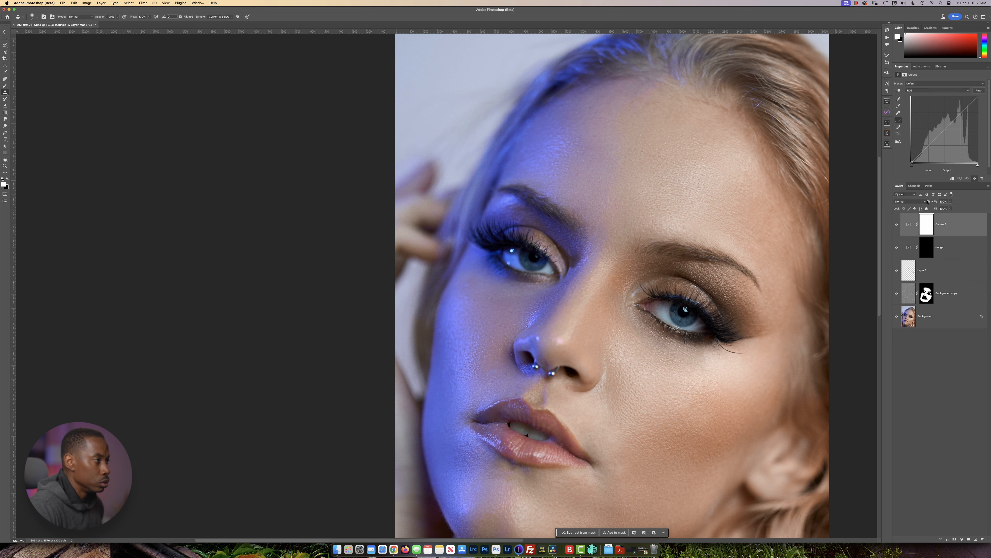
{"action": "left_click_drag", "start_coordinate": [945, 130], "coordinate": [945, 140]}
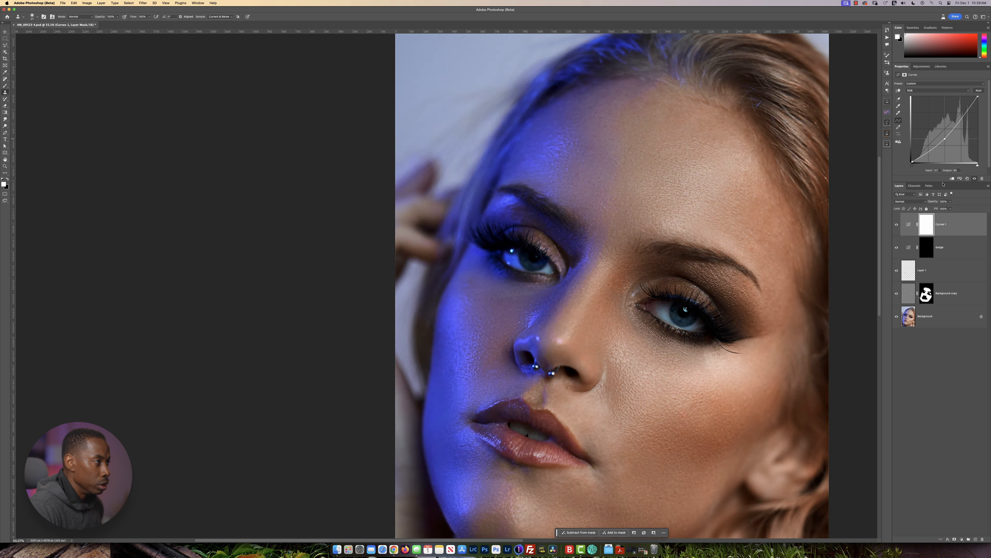
{"action": "double_click", "coordinate": [941, 225]}
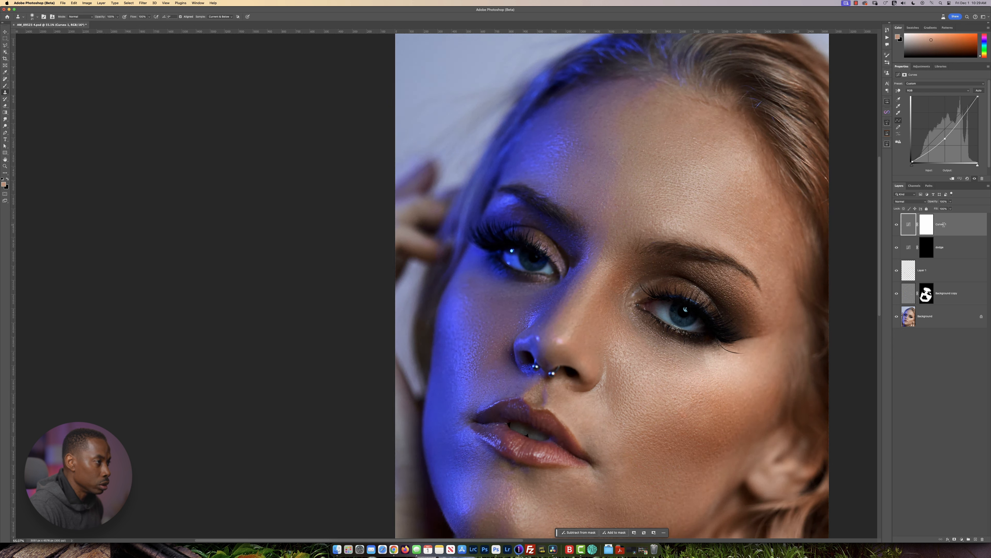
{"action": "type", "text": "burn"}
{"action": "key", "text": "Return"}
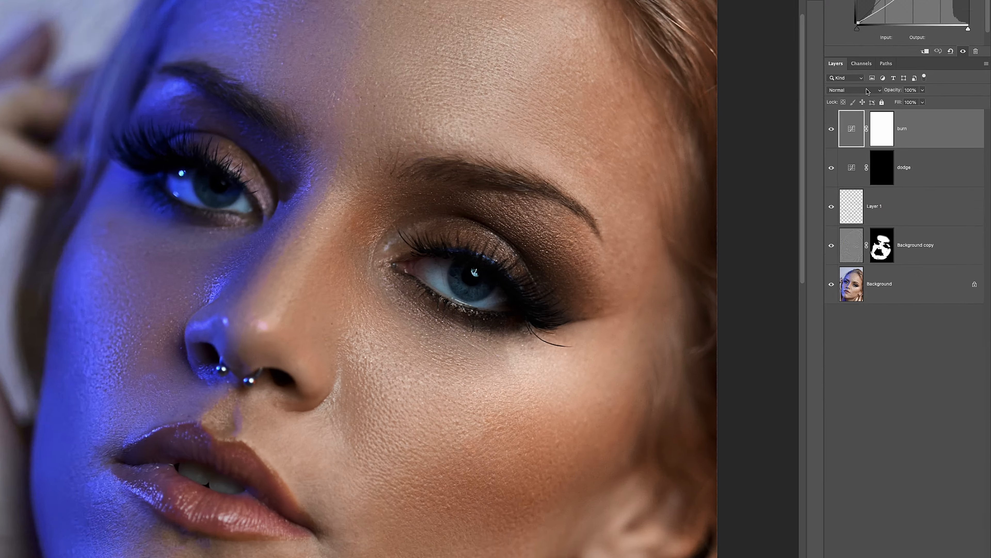
Set the blend mode of both the burn and dodge layers to Luminosity.
{"action": "left_click", "coordinate": [911, 202]}
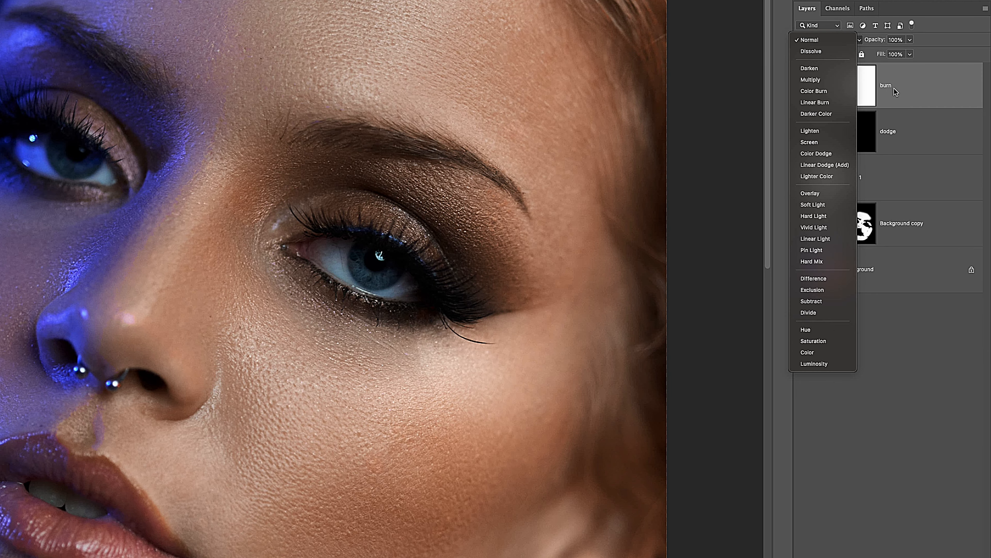
{"action": "left_click", "coordinate": [832, 364]}
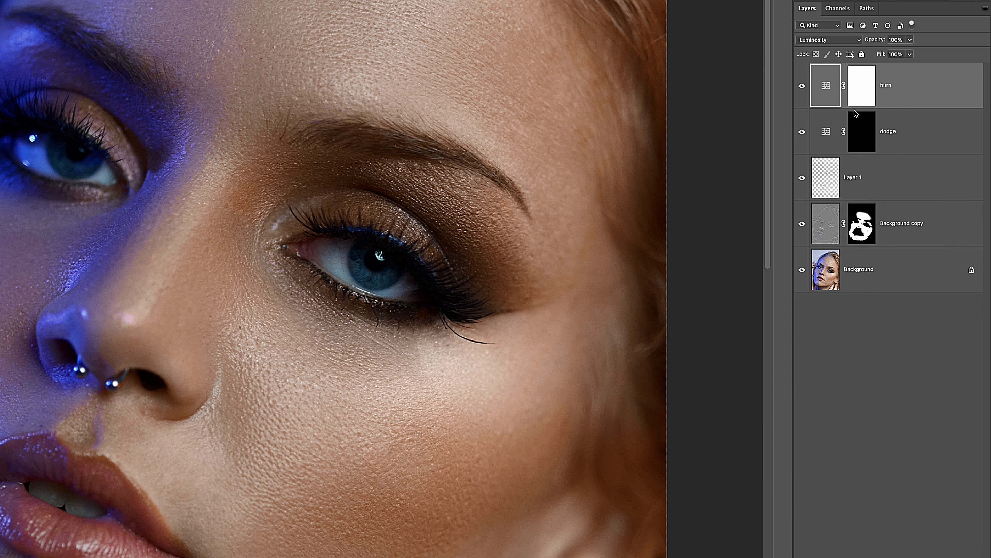
{"action": "left_click", "coordinate": [872, 122]}
{"action": "left_click", "coordinate": [835, 40]}
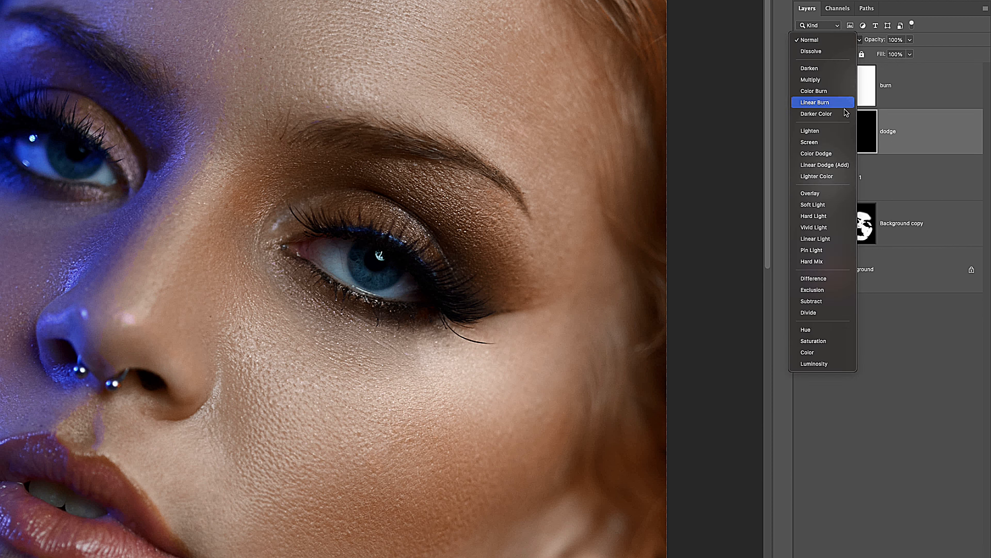
{"action": "left_click", "coordinate": [833, 365]}
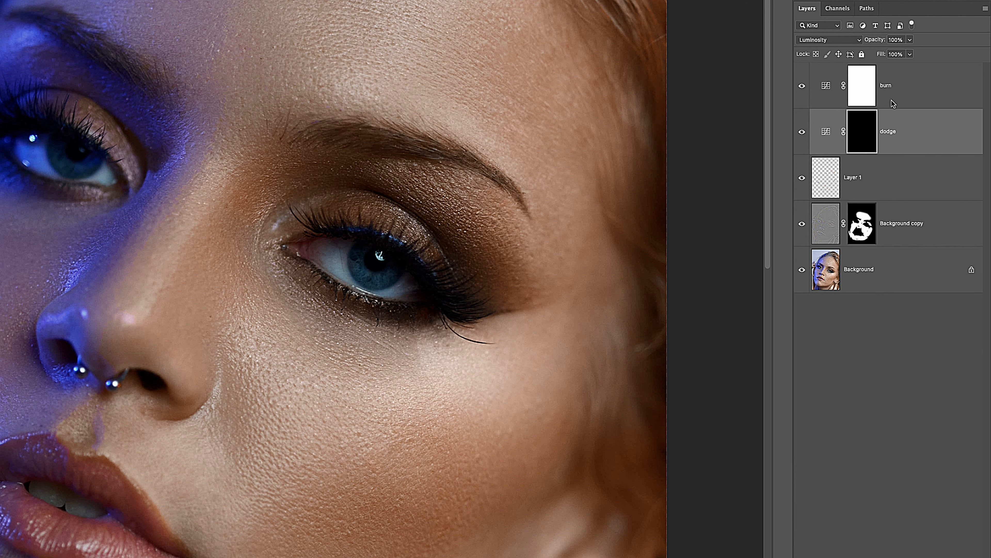
Invert the burn layer's white mask to black.
{"action": "left_click", "coordinate": [869, 94]}
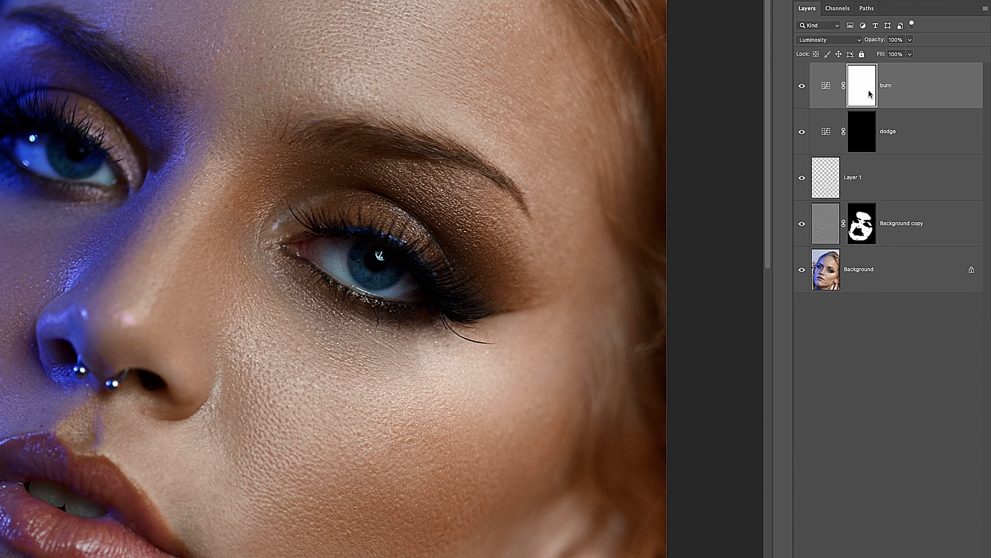
{"action": "key", "text": "ctrl+i"}
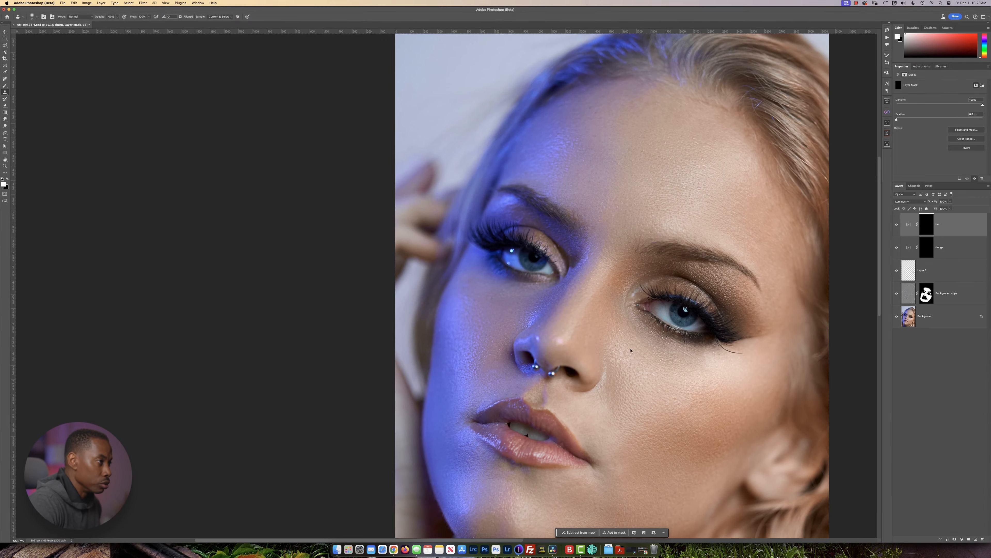
{"action": "scroll", "coordinate": [608, 359], "scroll_direction": "up", "scroll_amount": 3}
{"action": "scroll", "coordinate": [814, 268], "scroll_direction": "right", "scroll_amount": 2}
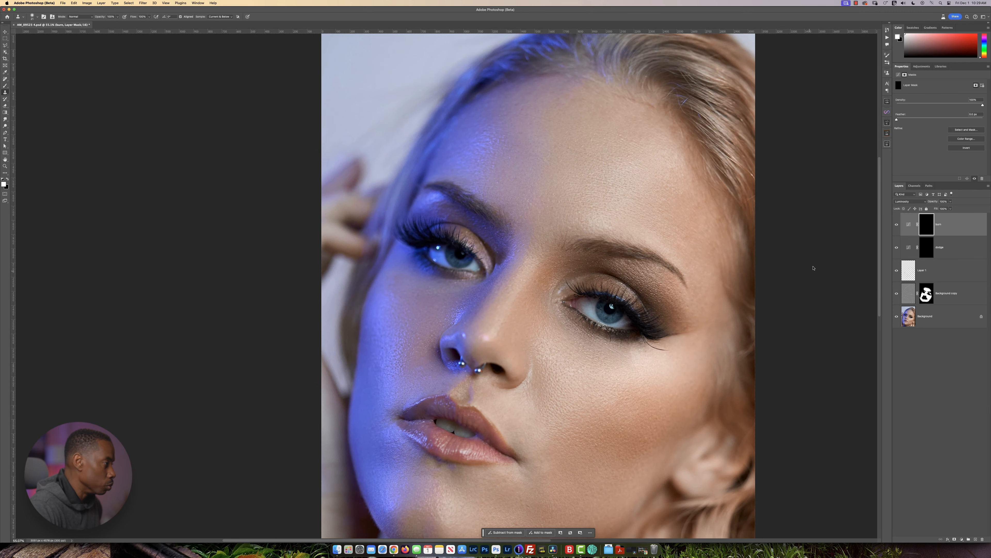
Group the burn and dodge layers together and name the group "D&B 1".
{"action": "left_click", "coordinate": [955, 252], "text": "shift"}
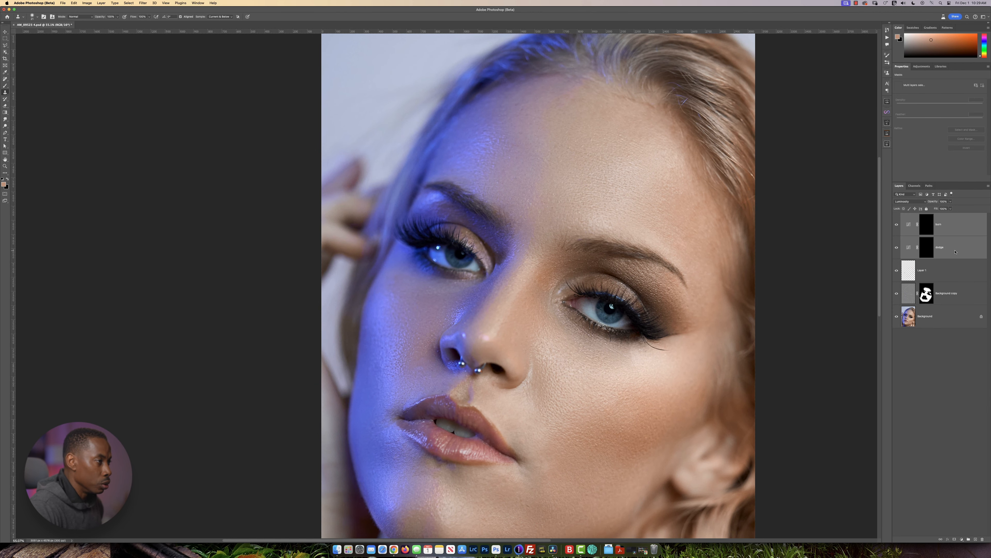
{"action": "key", "text": "ctrl+g"}
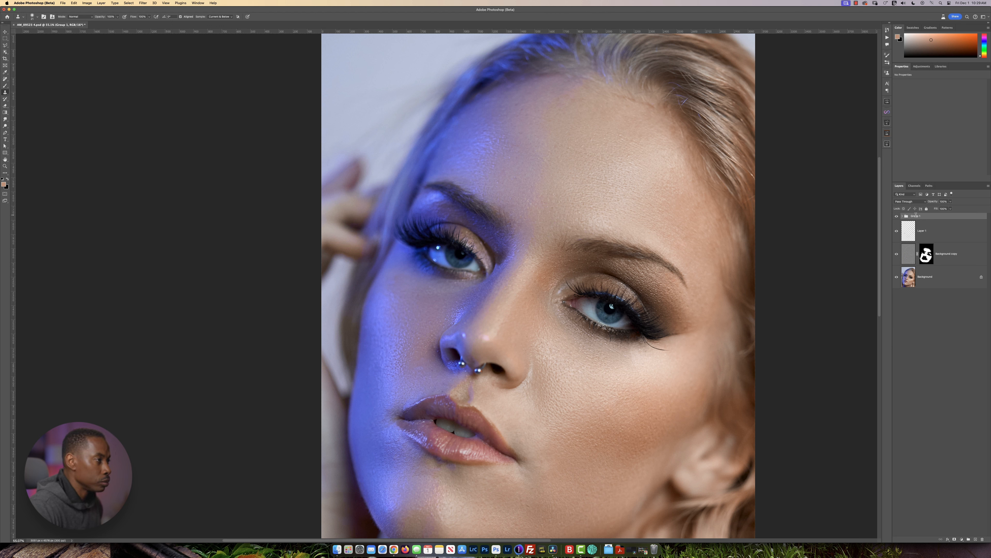
{"action": "type", "text": "D&B"}
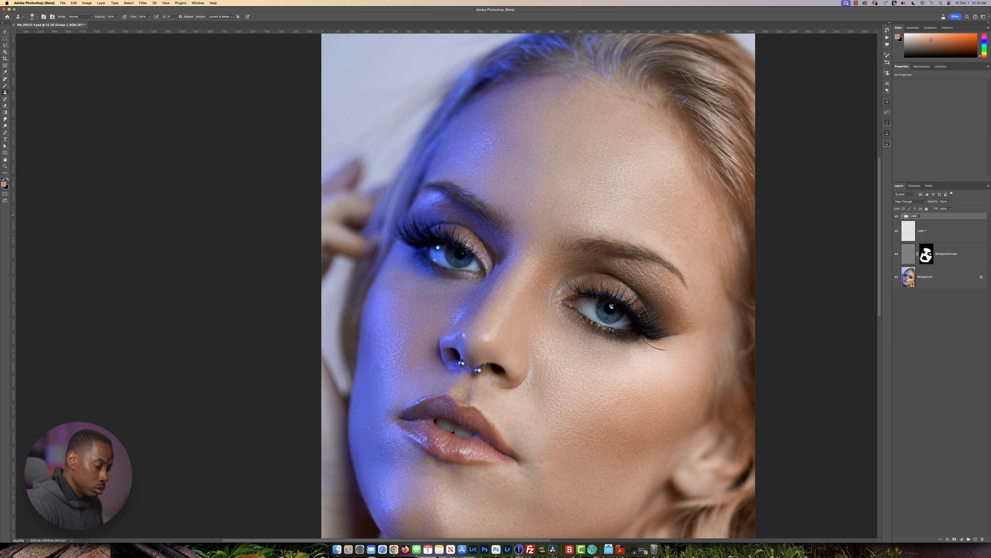
{"action": "key", "text": "Return"}
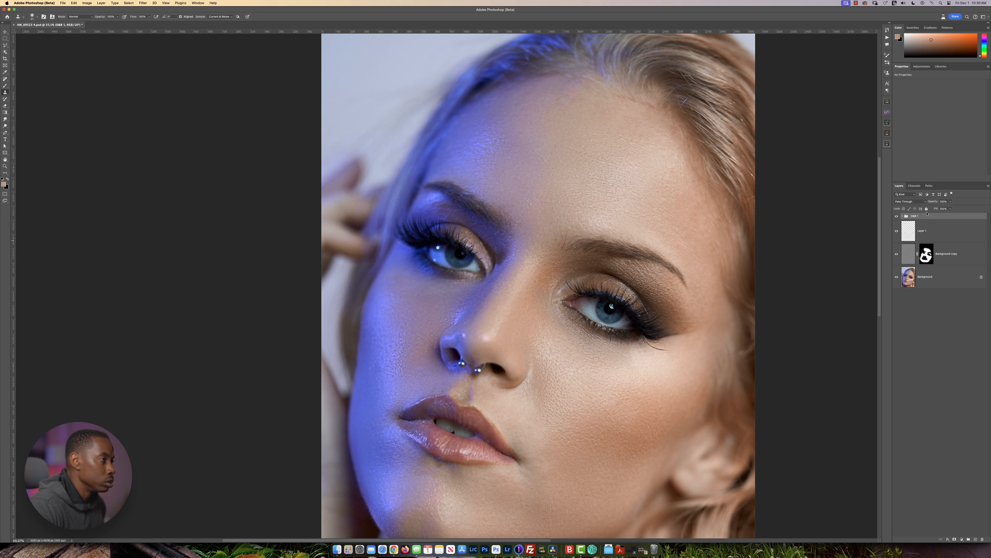
Duplicate the D&B 1 group and rename the copy "D&B 2".
{"action": "left_click_drag", "start_coordinate": [929, 218], "coordinate": [976, 539]}
{"action": "double_click", "coordinate": [922, 216]}
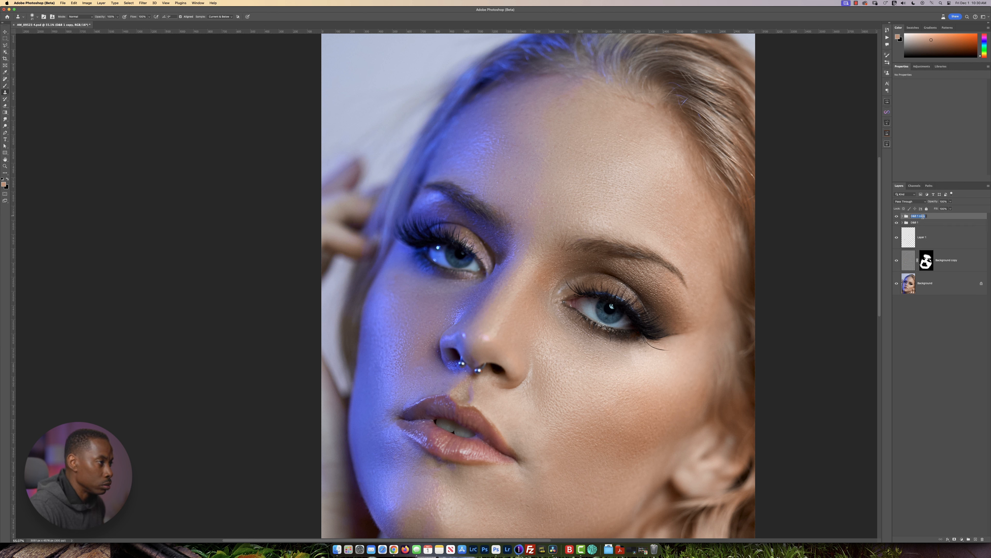
{"action": "key", "text": "Right"}
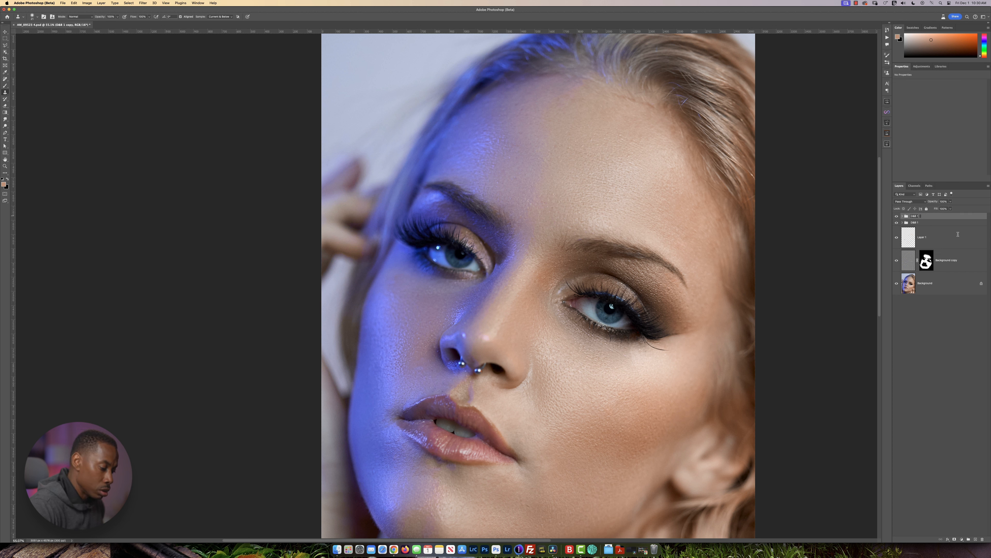
{"action": "key", "text": "Return"}
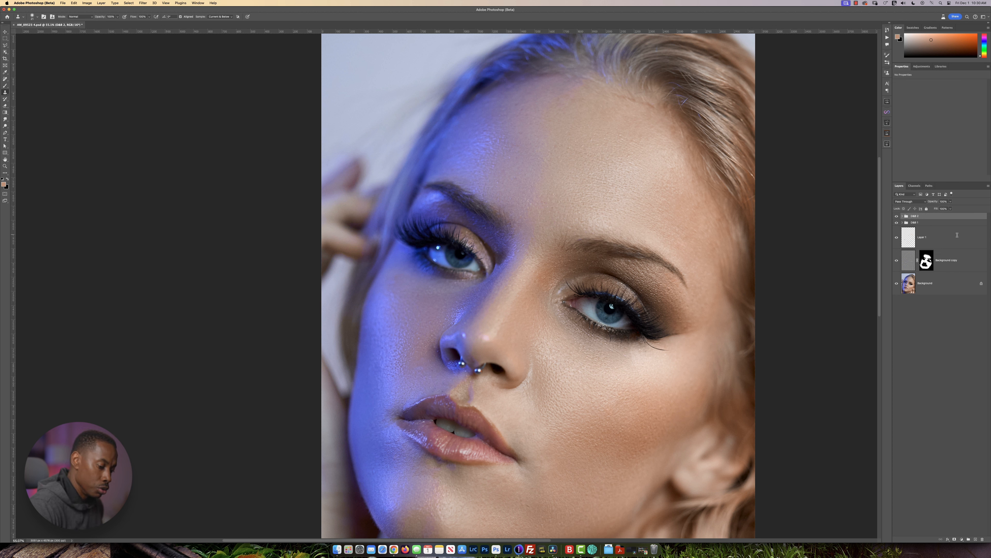
Hide the D&B 2 group and expand the D&B 1 group to reach its dodge layer mask.
{"action": "left_click", "coordinate": [897, 216]}
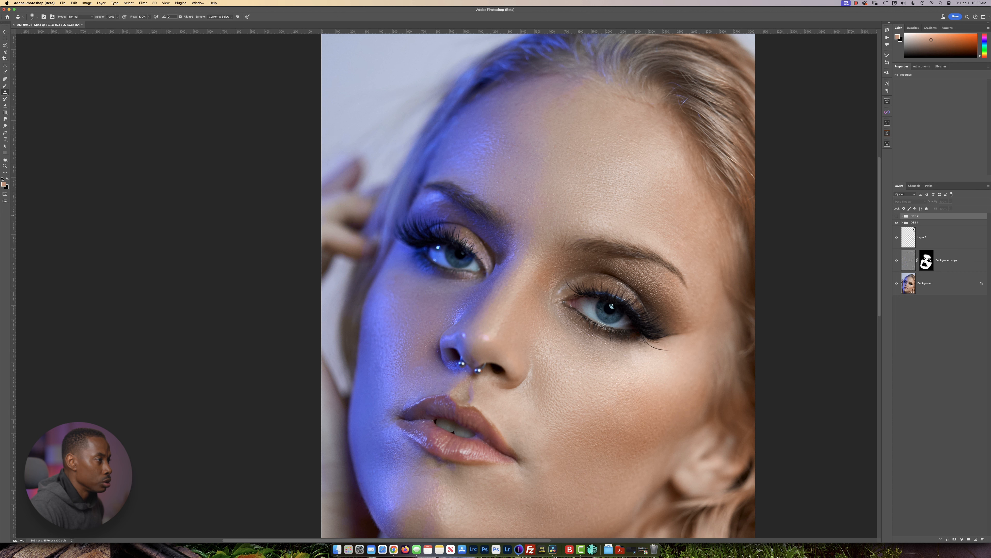
{"action": "left_click", "coordinate": [903, 221]}
{"action": "left_click", "coordinate": [937, 260]}
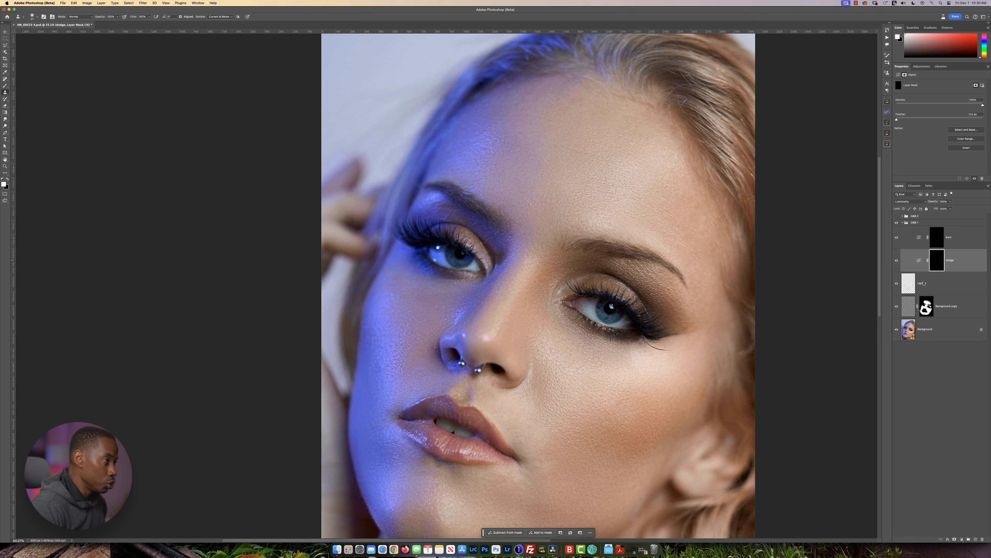
Add a Black & White adjustment layer with default settings above the D&B 2 group.
{"action": "left_click", "coordinate": [931, 215]}
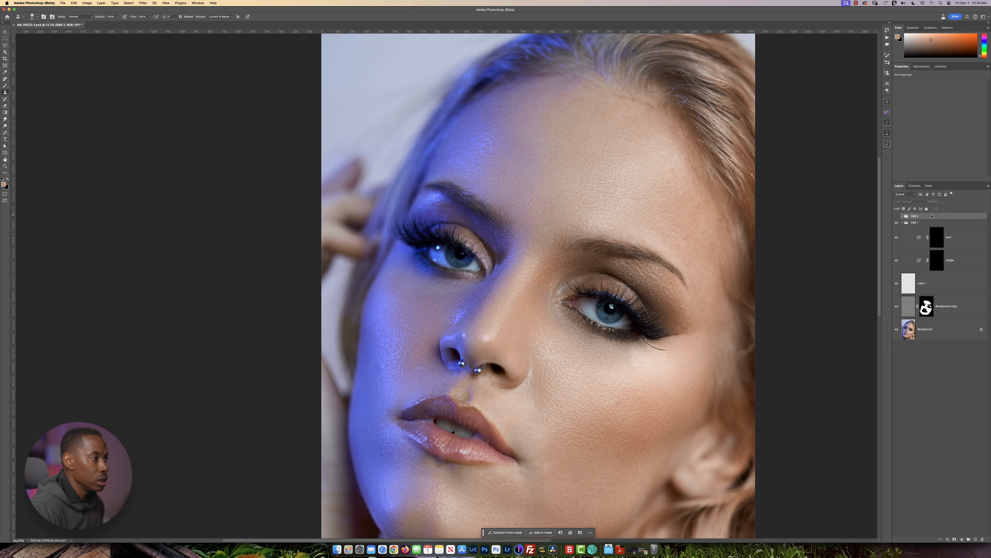
{"action": "left_click", "coordinate": [922, 67]}
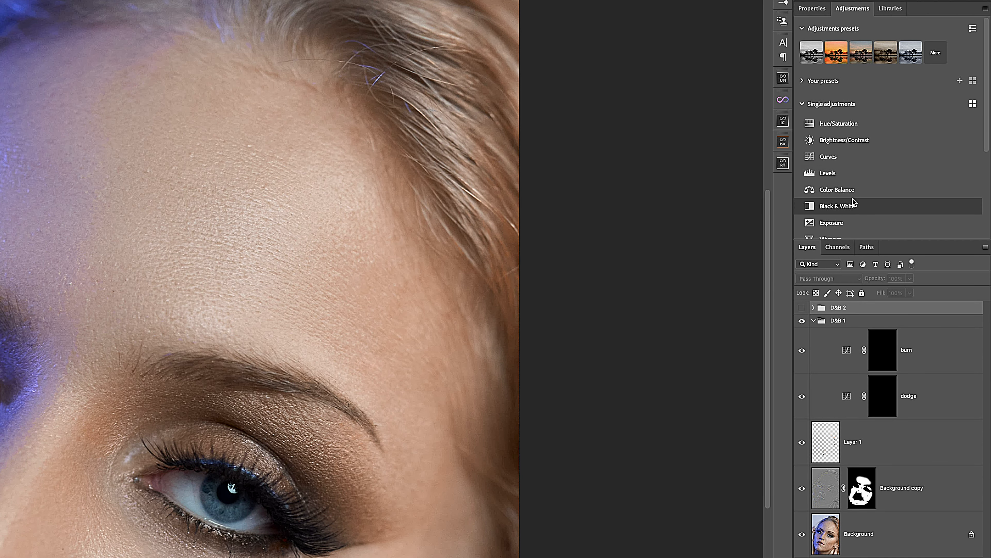
{"action": "left_click", "coordinate": [840, 208]}
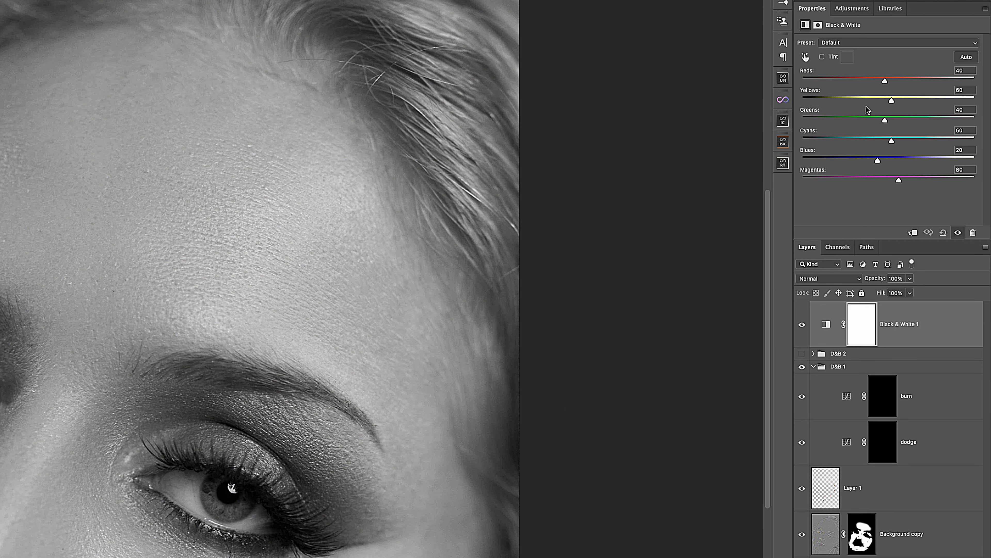
Add a Levels adjustment layer above the Black & White layer and move the shadow and highlight inputs inward to increase contrast.
{"action": "left_click", "coordinate": [855, 11]}
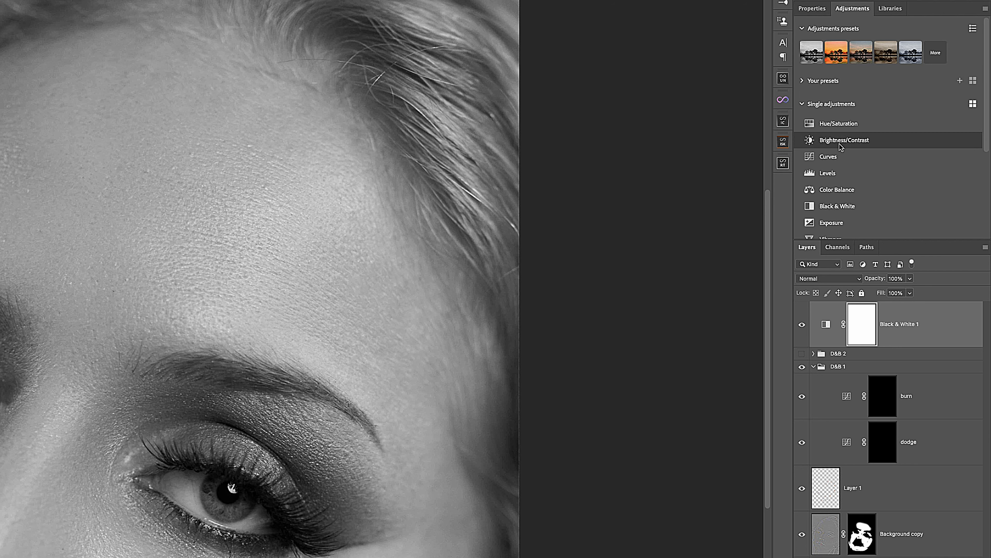
{"action": "left_click", "coordinate": [827, 173]}
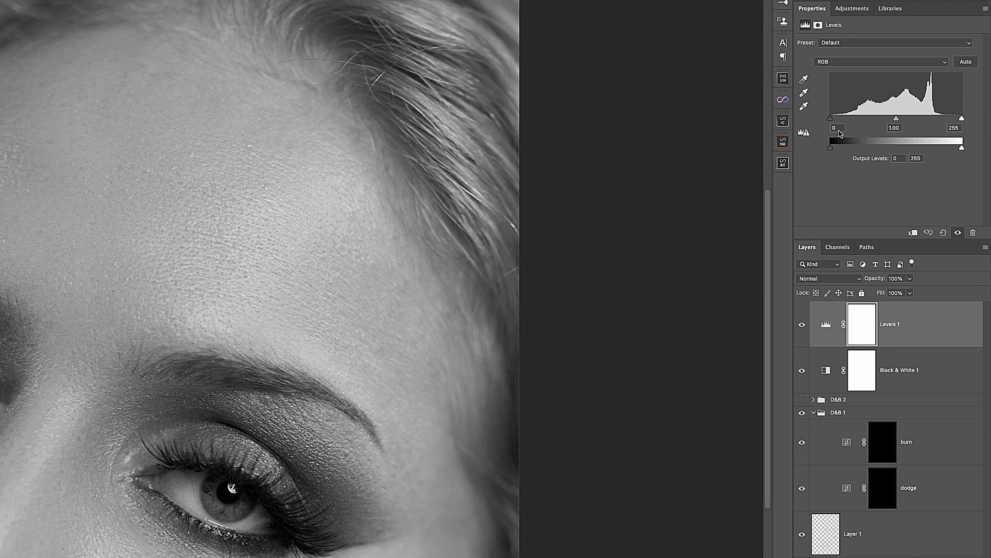
{"action": "left_click_drag", "start_coordinate": [828, 124], "coordinate": [845, 124]}
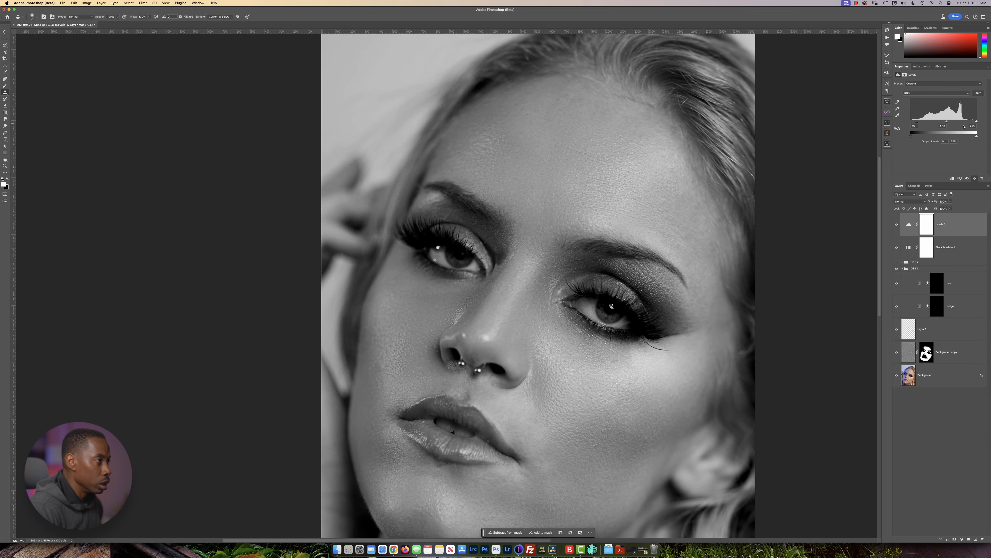
{"action": "left_click_drag", "start_coordinate": [976, 123], "coordinate": [948, 124]}
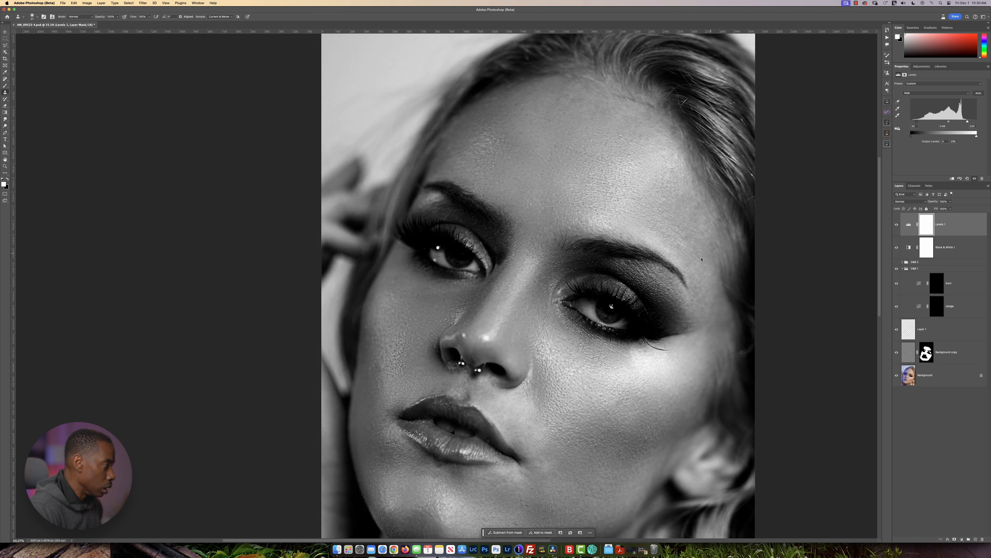
{"action": "scroll", "coordinate": [539, 309], "scroll_direction": "down", "scroll_amount": 5}
{"action": "scroll", "coordinate": [538, 310], "scroll_direction": "right", "scroll_amount": 1}
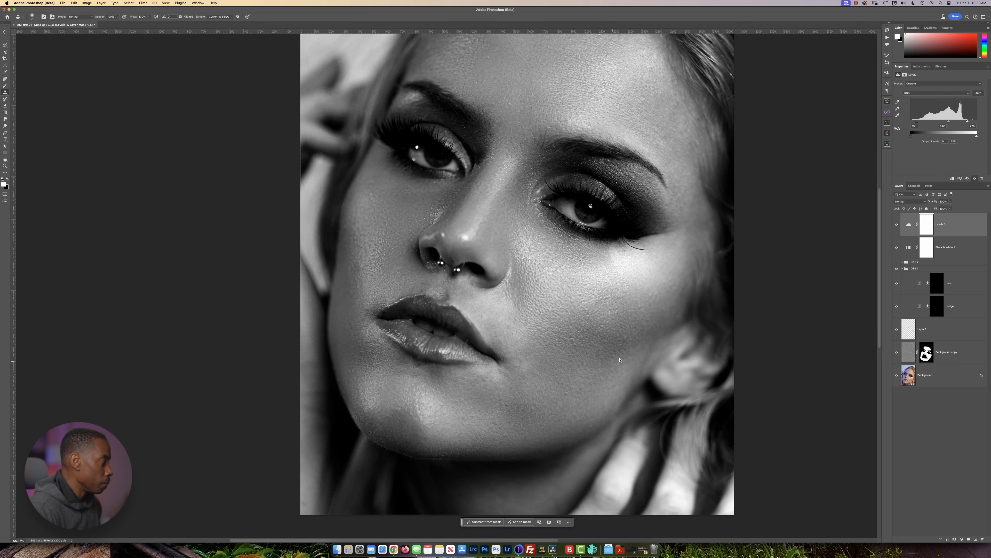
Group the Levels and Black & White adjustment layers and name the group "help".
{"action": "left_click", "coordinate": [965, 248], "text": "shift"}
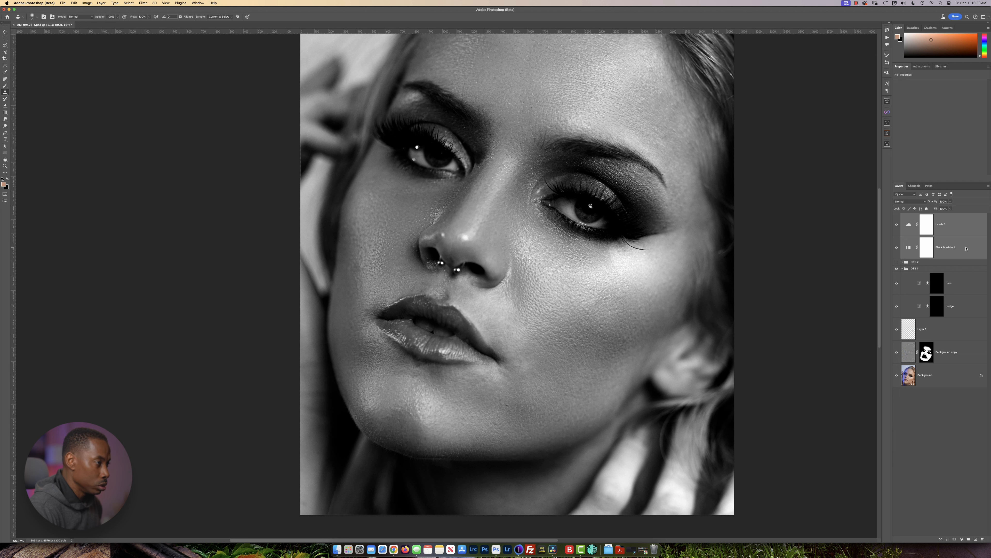
{"action": "key", "text": "super+g"}
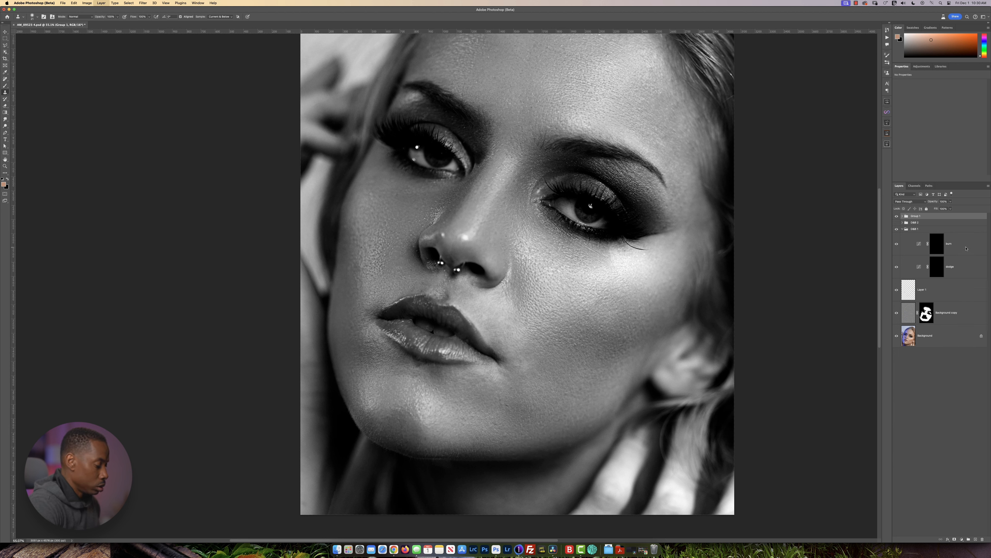
{"action": "double_click", "coordinate": [916, 216]}
{"action": "type", "text": "help"}
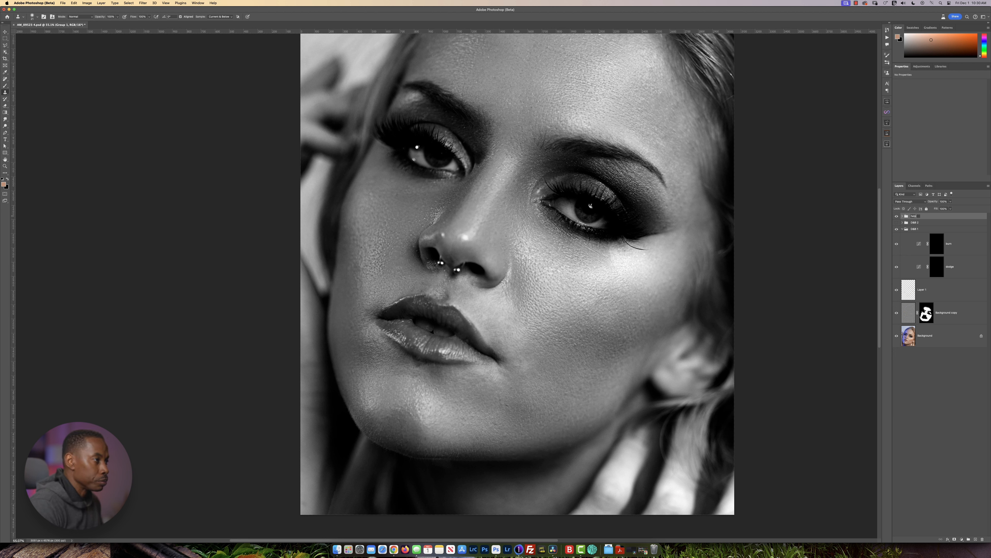
{"action": "key", "text": "Return"}
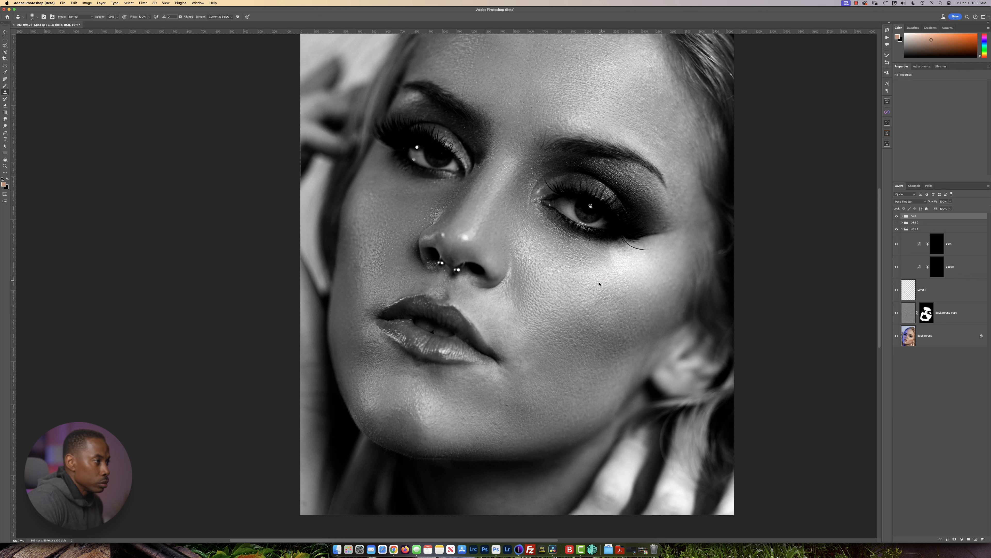
Brush beside the mouth corner on the D&B 1 dodge mask at 50% opacity and 1% flow, and switch to the burn layer.
{"action": "left_click", "coordinate": [934, 273]}
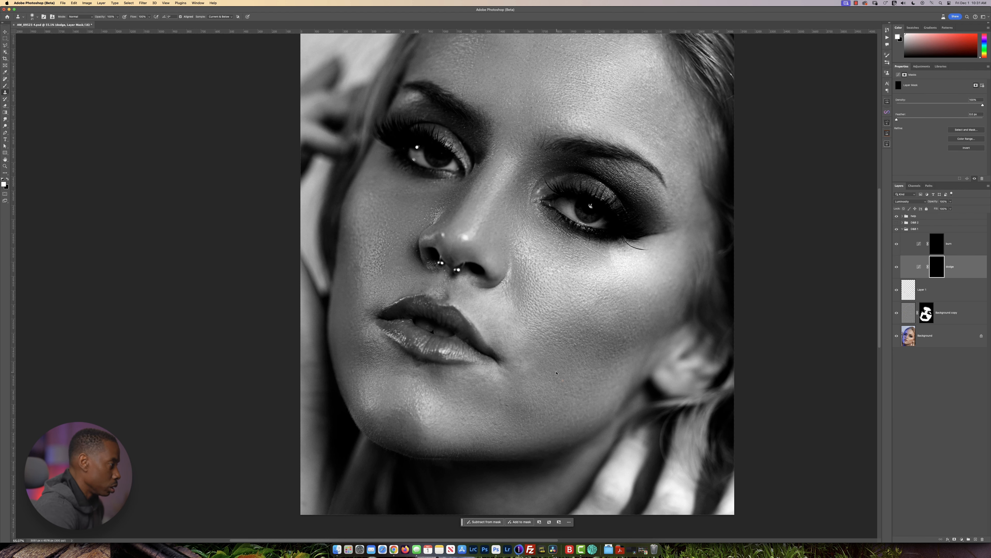
{"action": "scroll", "coordinate": [556, 373], "scroll_direction": "up", "scroll_amount": 1}
{"action": "key", "text": "b"}
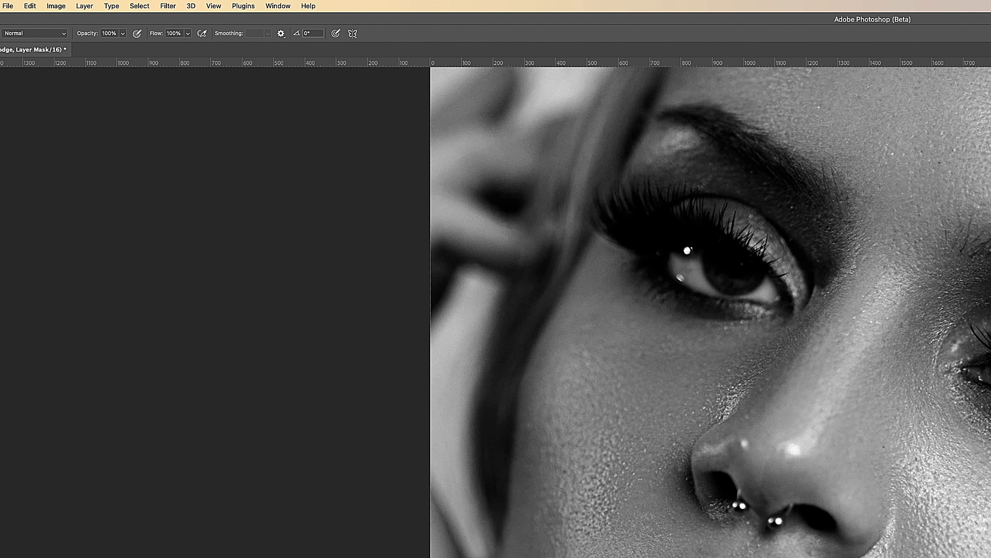
{"action": "key", "text": "shift+0"}
{"action": "key", "text": "shift+1"}
{"action": "key", "text": "5"}
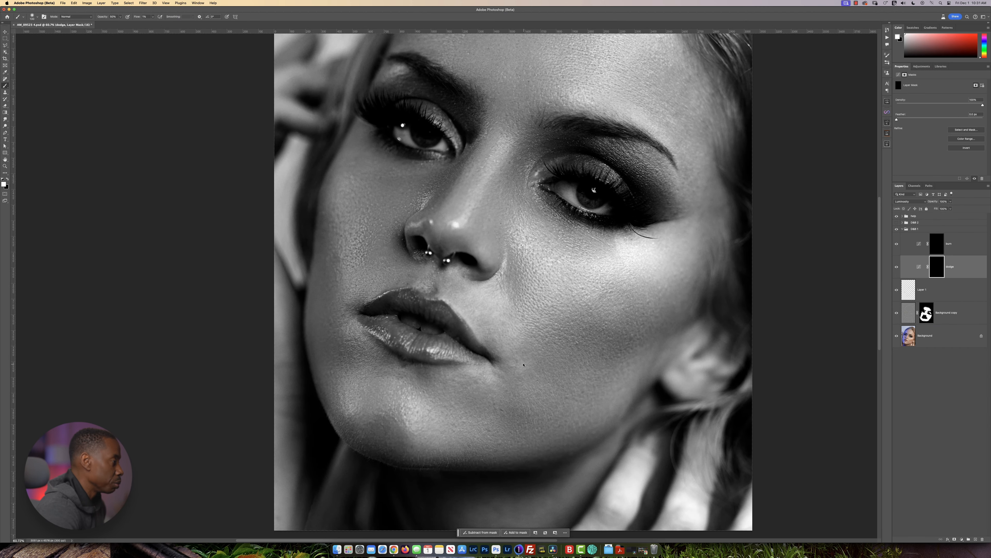
{"action": "left_click_drag", "start_coordinate": [522, 362], "coordinate": [516, 363]}
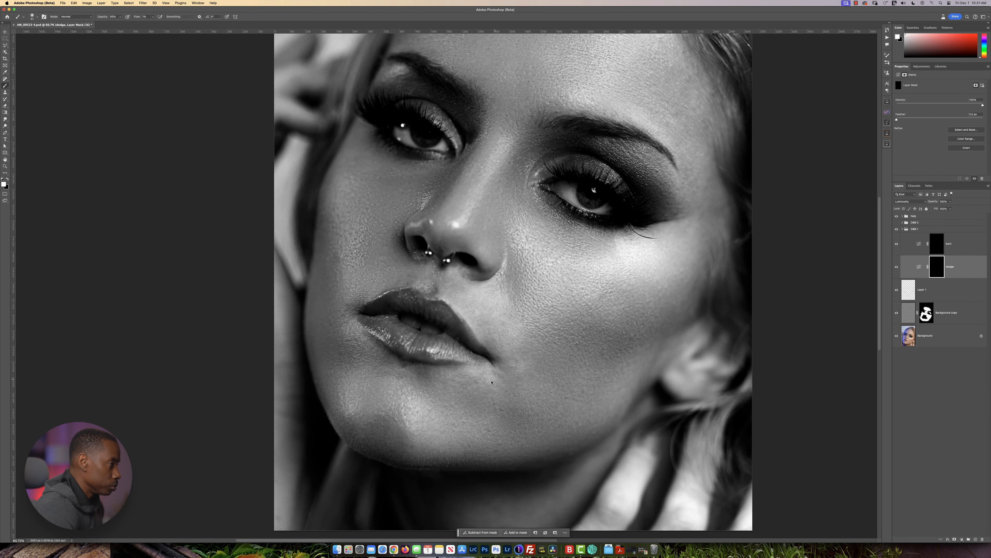
{"action": "key", "text": "alt+bracketright"}
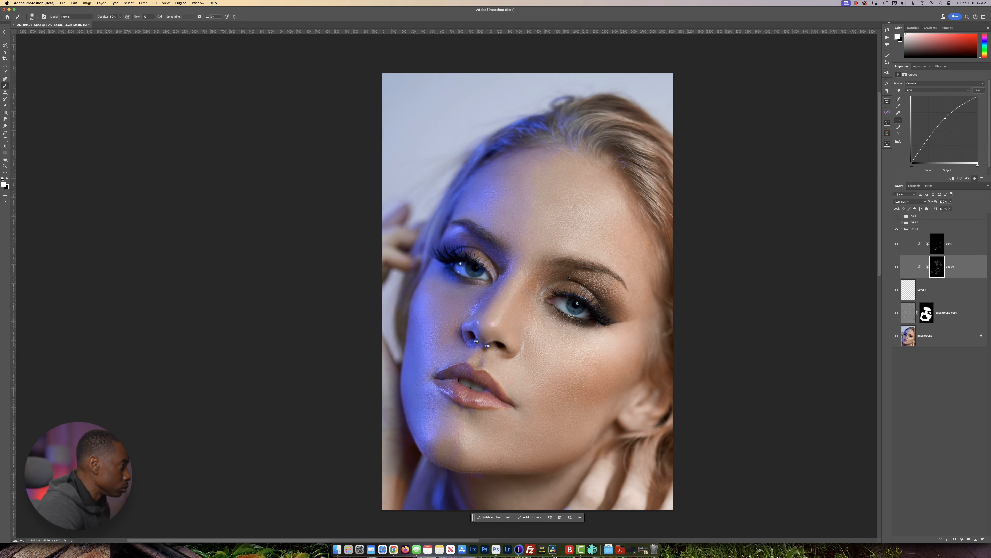
Compare the retouched portrait with the original background by toggling all other layers off and on.
{"action": "left_click", "coordinate": [897, 336], "text": "alt"}
{"action": "left_click", "coordinate": [897, 336], "text": "alt"}
{"action": "left_click", "coordinate": [897, 336], "text": "alt"}
{"action": "left_click", "coordinate": [897, 336], "text": "alt"}
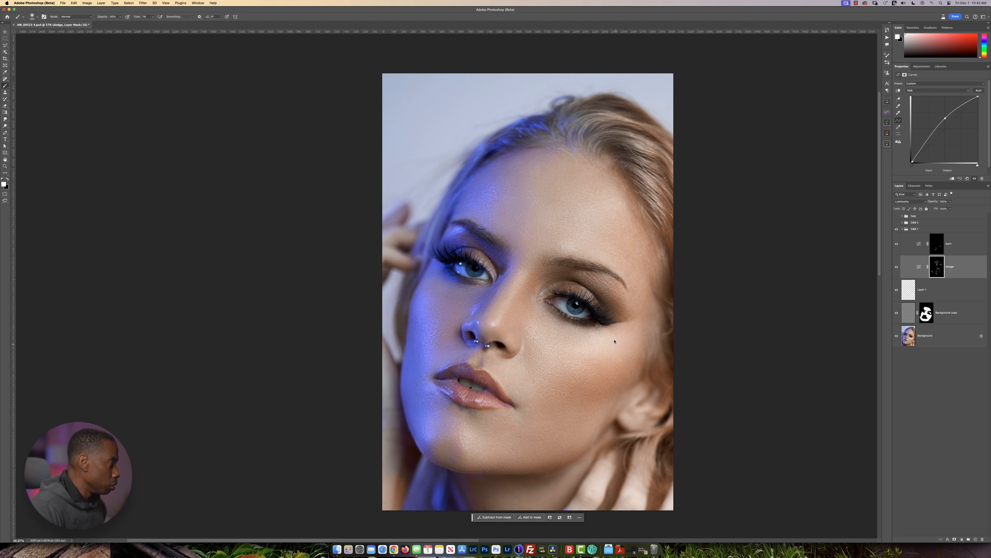
Collapse the D&B 1 group, then show and expand D&B 2 and select its dodge layer mask.
{"action": "left_click", "coordinate": [903, 229]}
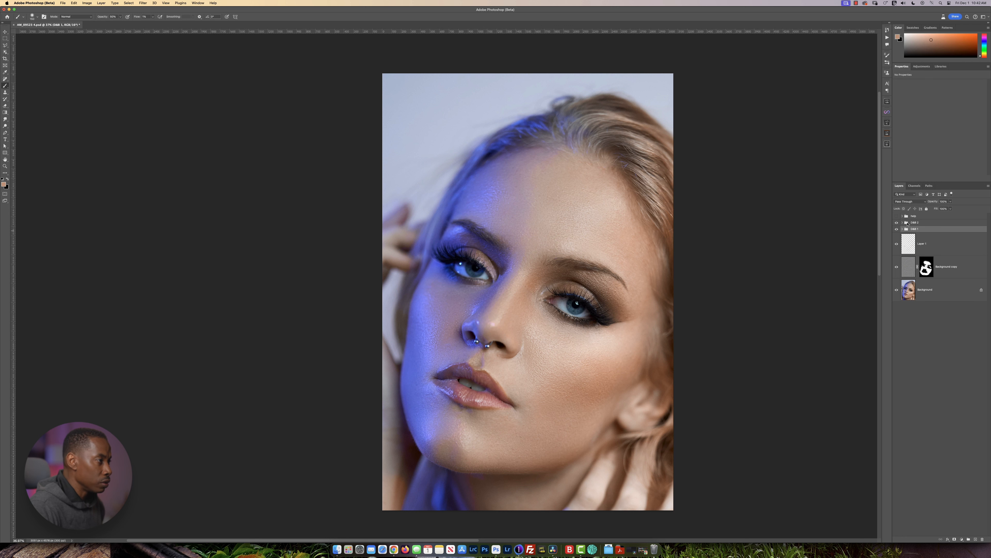
{"action": "left_click", "coordinate": [903, 222]}
{"action": "left_click", "coordinate": [936, 259]}
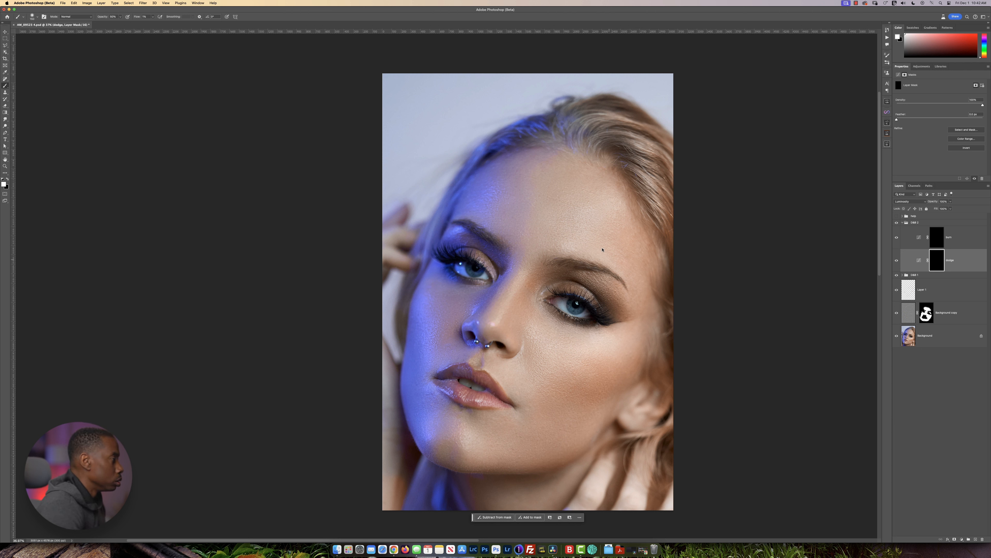
Brush white on the D&B 2 dodge mask to brighten the forehead, cheek, chin and nose highlights.
{"action": "mouse_move", "coordinate": [575, 224]}
{"action": "left_mouse_down", "text": "ctrl+alt"}
{"action": "mouse_move", "coordinate": [646, 224]}
{"action": "mouse_move", "coordinate": [576, 211]}
{"action": "mouse_move", "coordinate": [565, 231]}
{"action": "mouse_move", "coordinate": [605, 210]}
{"action": "mouse_move", "coordinate": [569, 214]}
{"action": "left_mouse_up", "text": "ctrl+alt"}
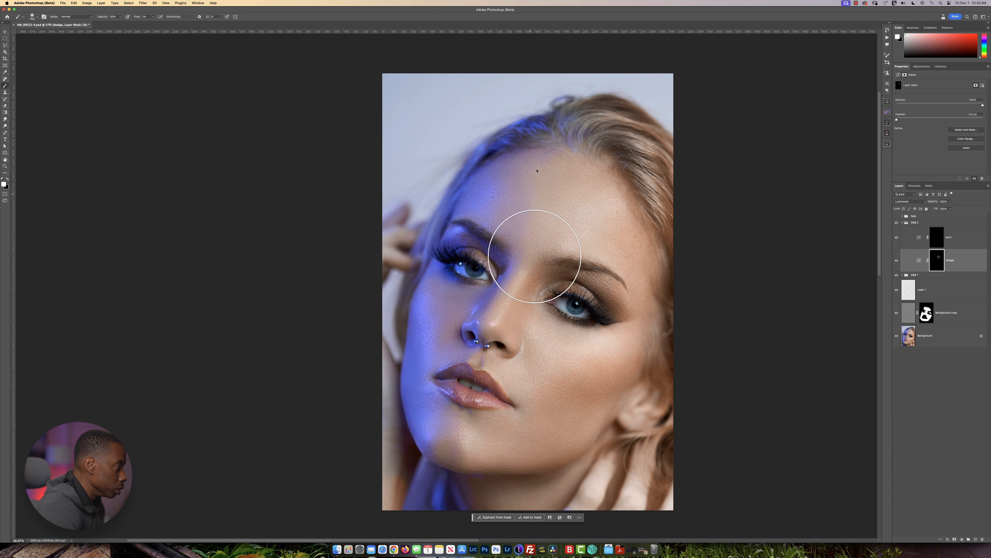
{"action": "mouse_move", "coordinate": [556, 361]}
{"action": "left_mouse_down"}
{"action": "mouse_move", "coordinate": [578, 270]}
{"action": "mouse_move", "coordinate": [586, 279]}
{"action": "mouse_move", "coordinate": [572, 279]}
{"action": "left_mouse_up"}
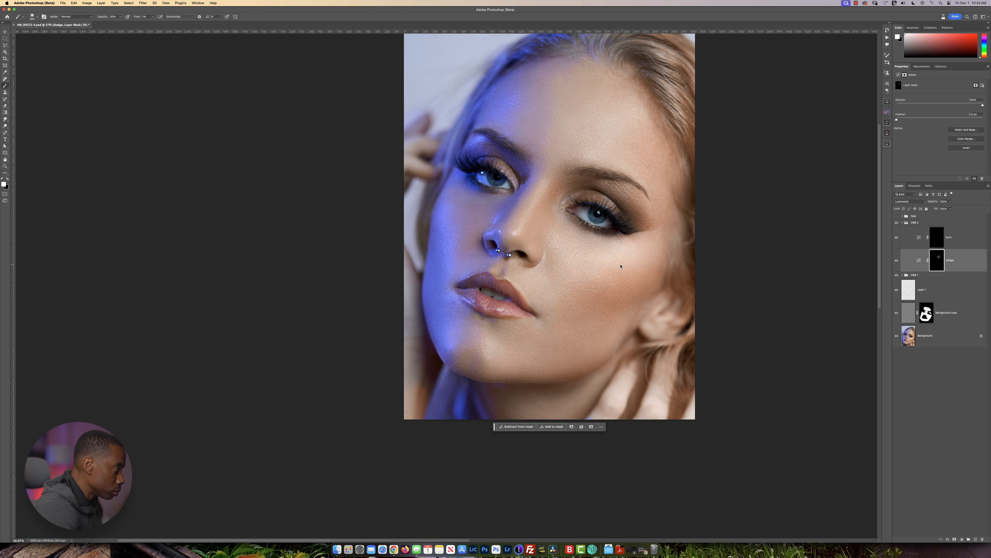
{"action": "left_click_drag", "start_coordinate": [495, 355], "coordinate": [496, 354], "text": "ctrl+alt"}
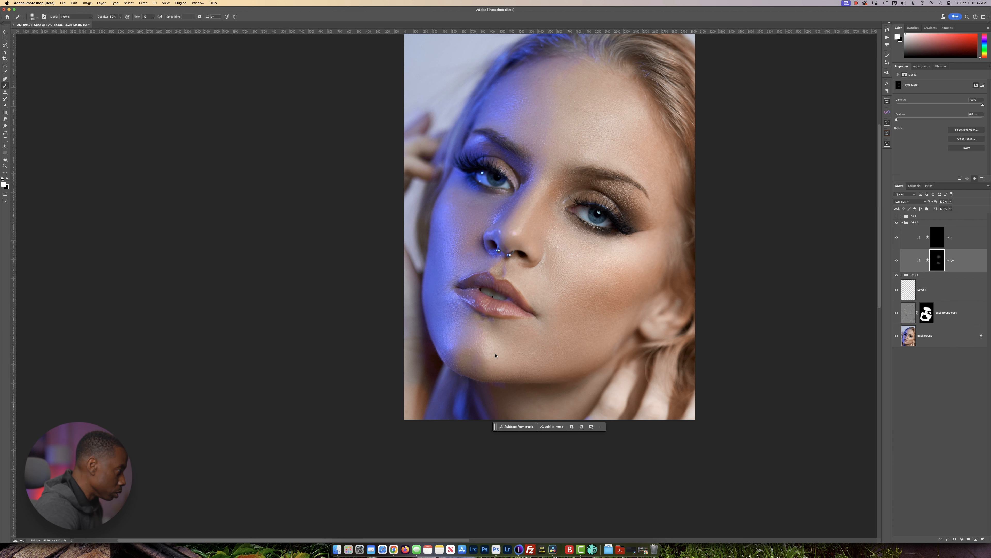
{"action": "left_click_drag", "start_coordinate": [549, 289], "coordinate": [582, 352]}
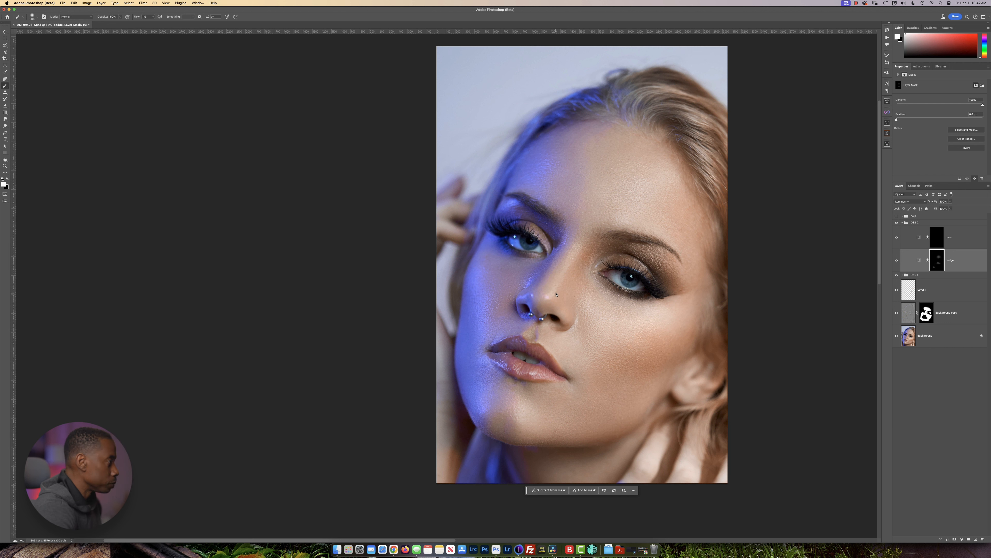
{"action": "left_click_drag", "start_coordinate": [554, 294], "coordinate": [547, 289], "text": "ctrl+alt"}
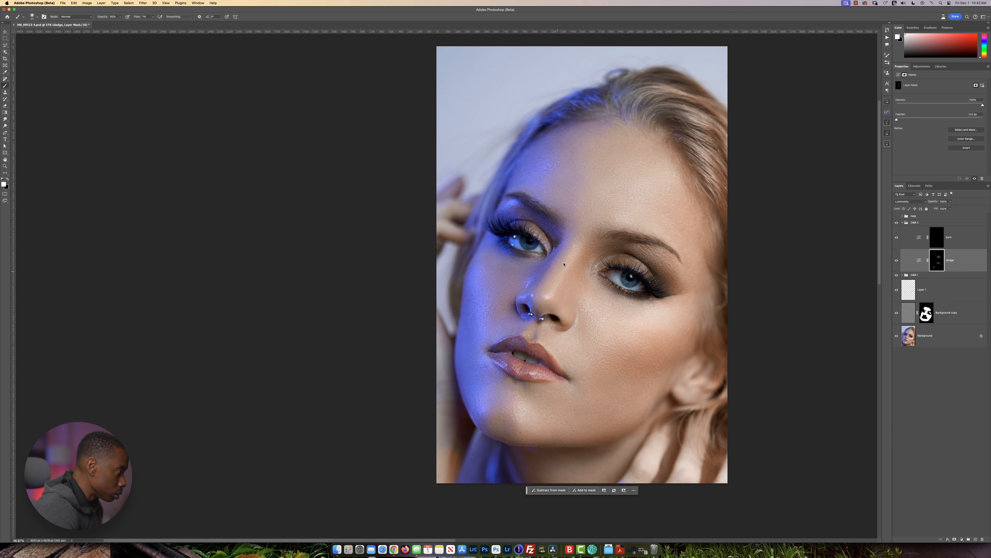
Switch the brush to black and go over the blue-lit jaw, mouth corner and forehead on the D&B 2 dodge mask.
{"action": "key", "text": "x"}
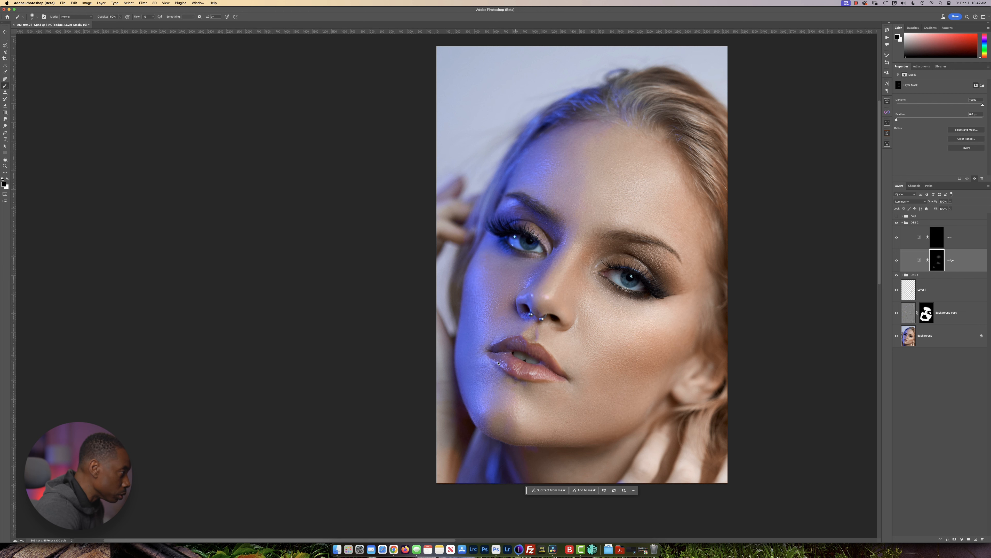
{"action": "left_click_drag", "start_coordinate": [499, 363], "coordinate": [548, 348]}
{"action": "left_click_drag", "start_coordinate": [549, 297], "coordinate": [562, 298]}
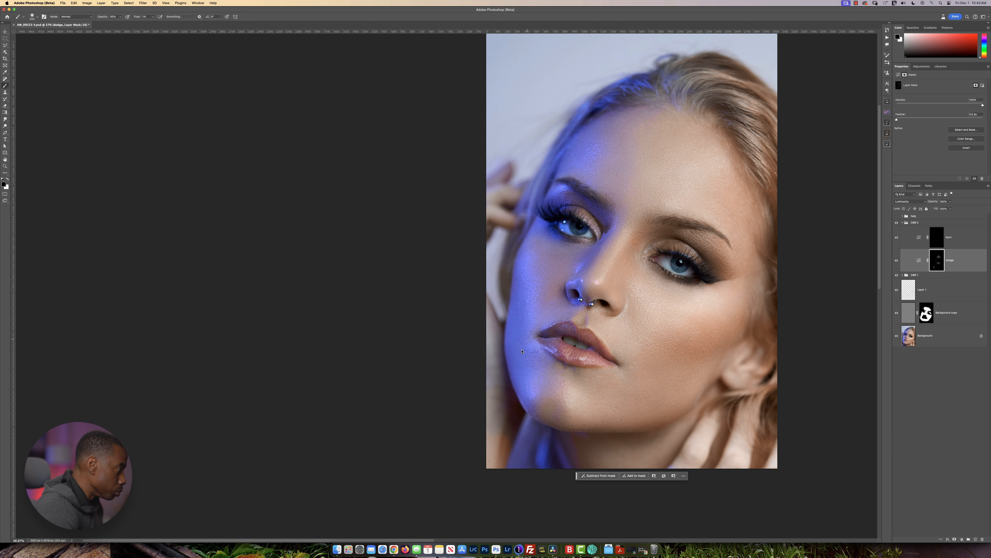
{"action": "left_click_drag", "start_coordinate": [538, 384], "coordinate": [536, 384]}
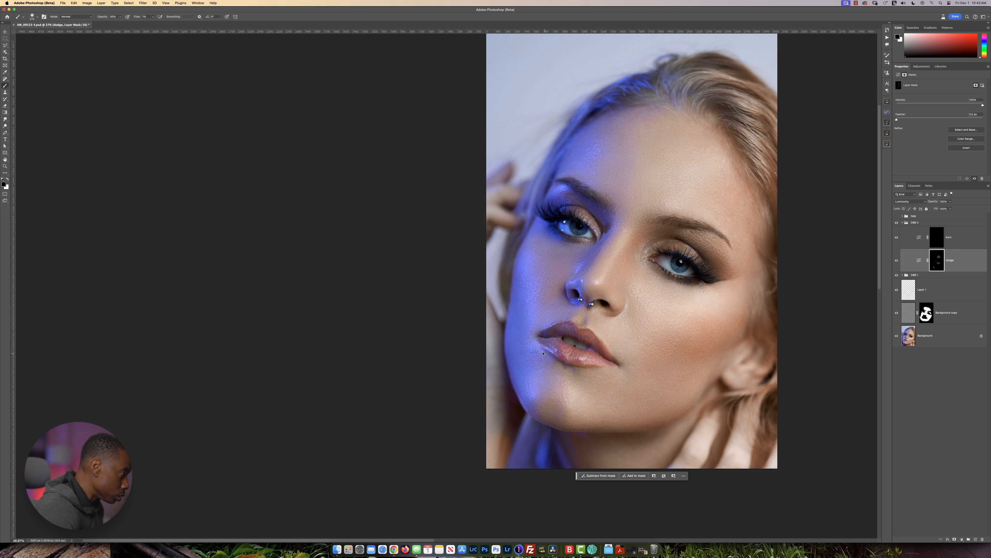
{"action": "left_click_drag", "start_coordinate": [550, 349], "coordinate": [541, 350]}
{"action": "scroll", "coordinate": [618, 321], "scroll_direction": "down", "scroll_amount": 5}
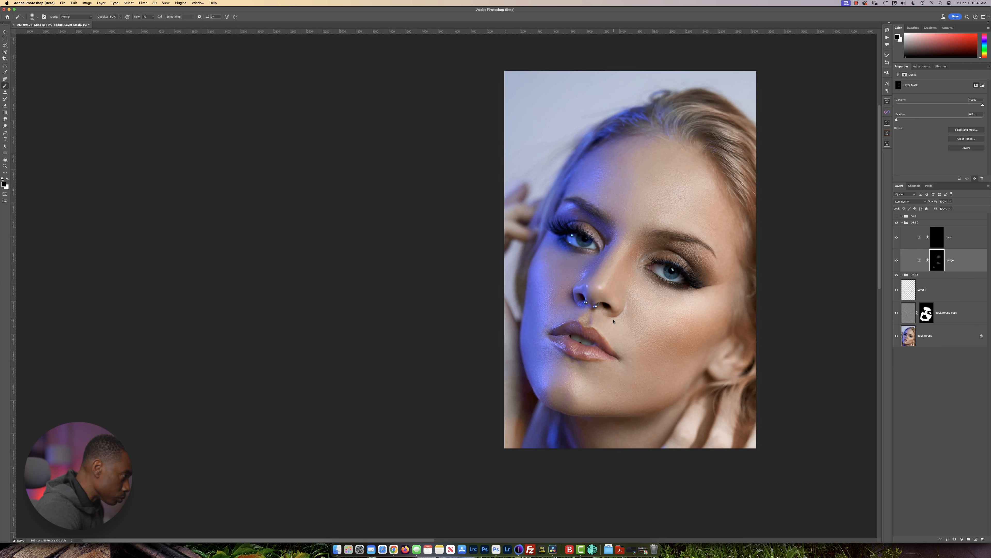
{"action": "scroll", "coordinate": [614, 322], "scroll_direction": "up", "scroll_amount": 2}
{"action": "scroll", "coordinate": [614, 323], "scroll_direction": "down", "scroll_amount": 1}
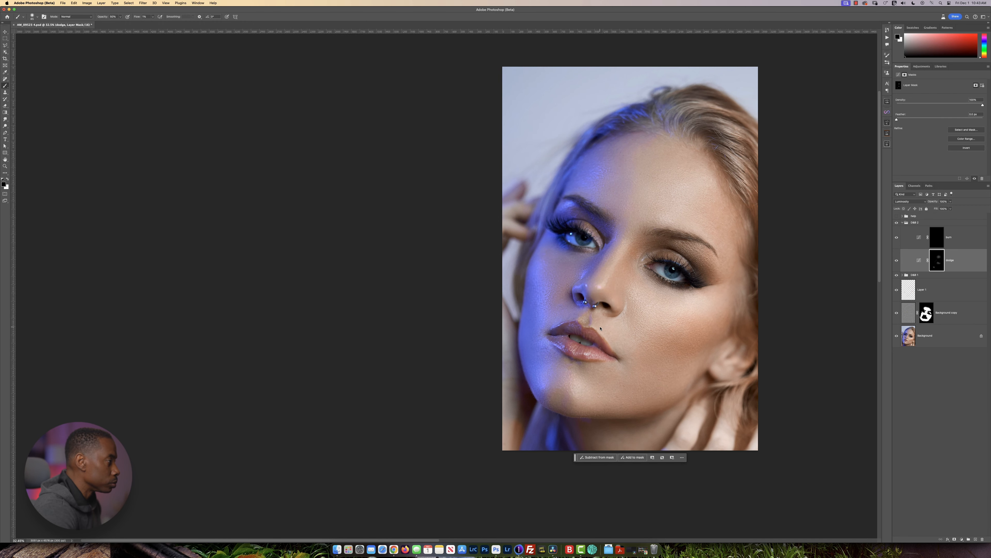
{"action": "left_click_drag", "start_coordinate": [587, 178], "coordinate": [596, 179]}
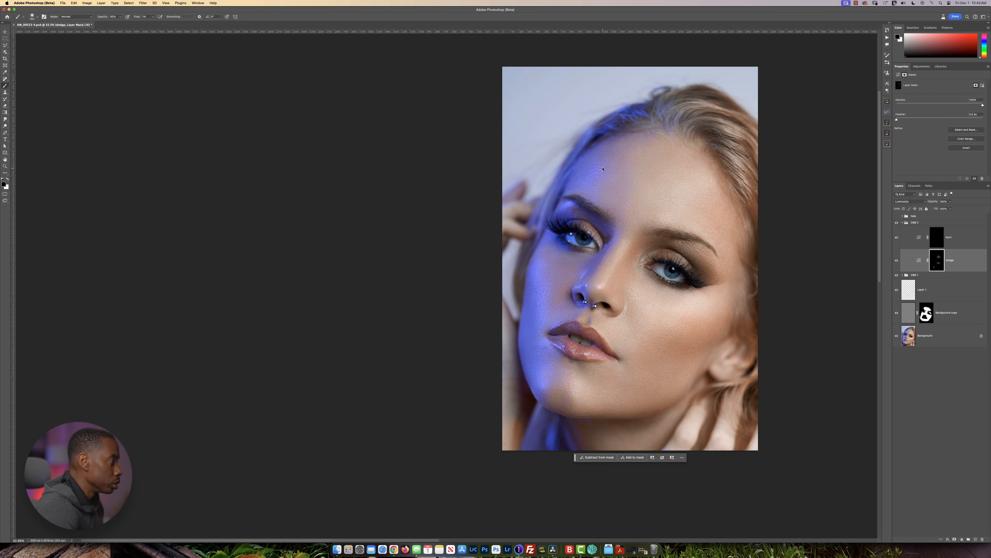
Compare the face with the D&B 2 dodge layer hidden and shown, and touch up its mask beneath the eye.
{"action": "scroll", "coordinate": [653, 263], "scroll_direction": "down", "scroll_amount": 3}
{"action": "scroll", "coordinate": [626, 175], "scroll_direction": "up", "scroll_amount": 3}
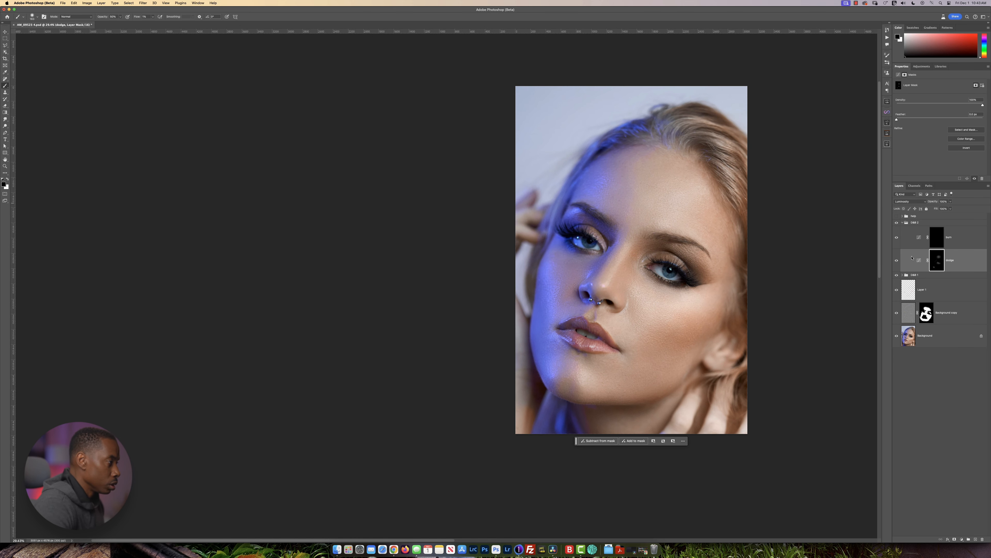
{"action": "left_click", "coordinate": [897, 261]}
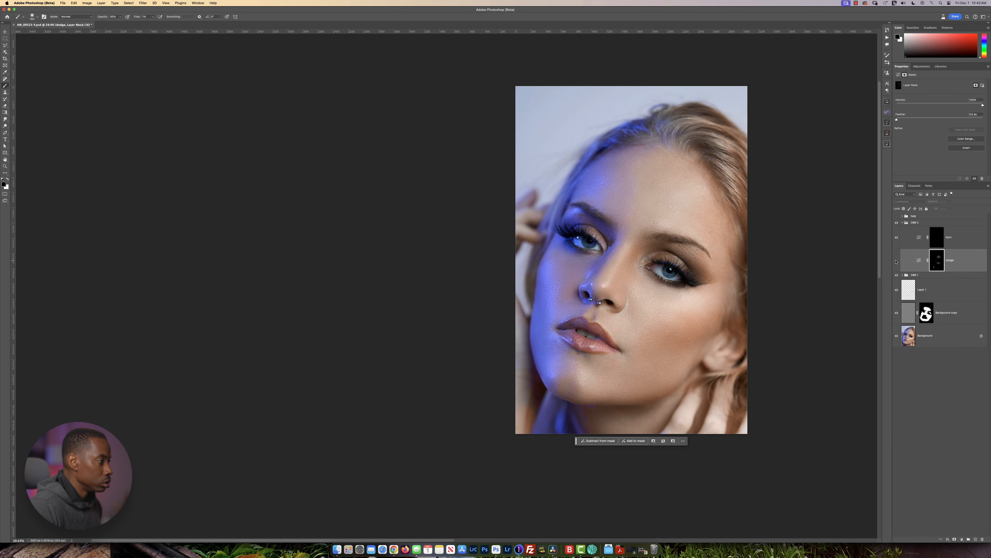
{"action": "left_click", "coordinate": [897, 261]}
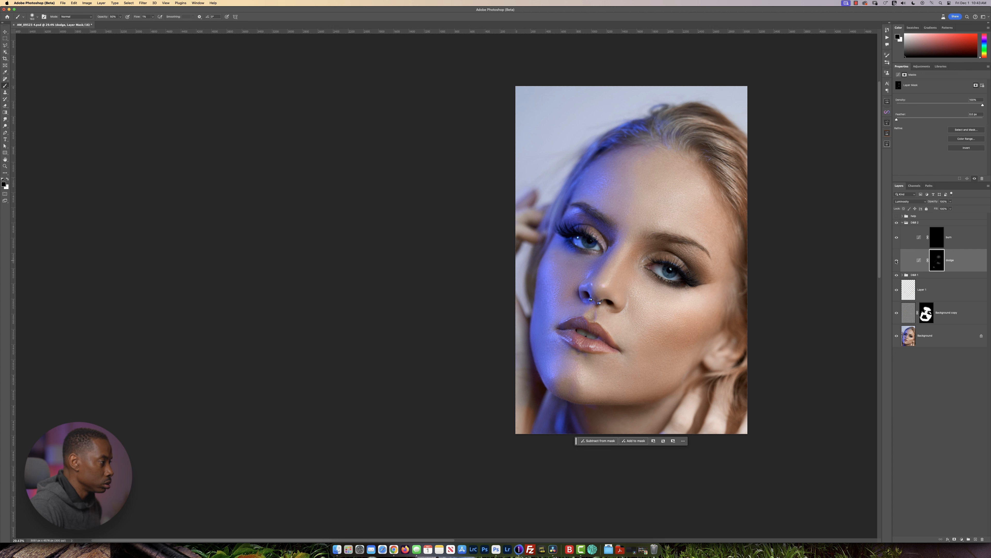
{"action": "left_click_drag", "start_coordinate": [651, 295], "coordinate": [657, 295]}
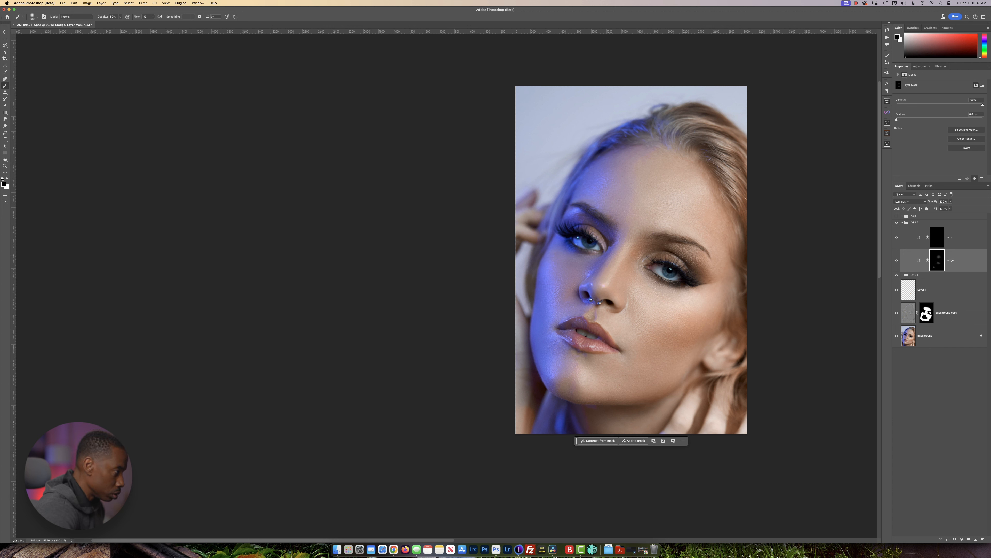
Select the burn layer in D&B 2, resize the brush, and brush over the lower cheek and jawline on its mask.
{"action": "left_click", "coordinate": [971, 240]}
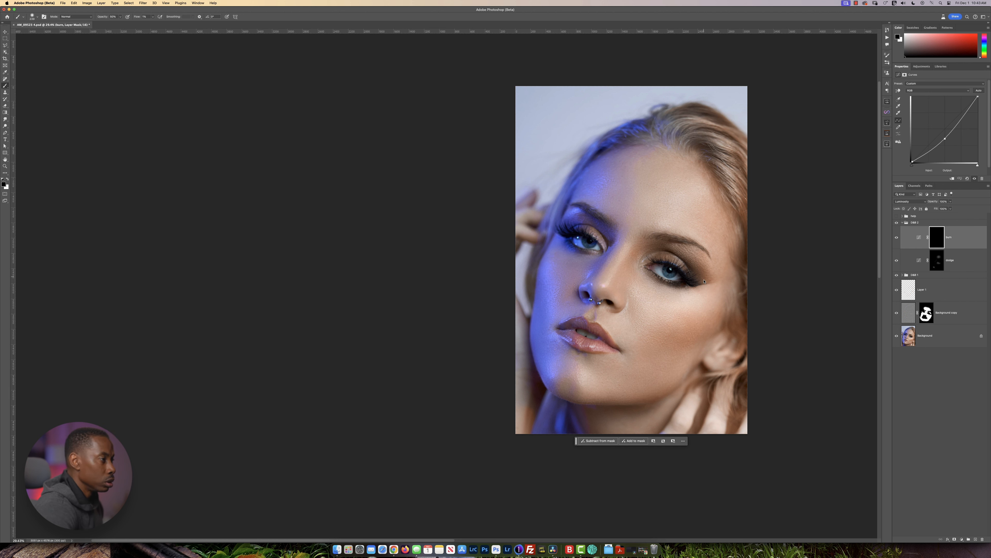
{"action": "scroll", "coordinate": [685, 281], "scroll_direction": "down", "scroll_amount": 3}
{"action": "scroll", "coordinate": [685, 280], "scroll_direction": "down", "scroll_amount": 3}
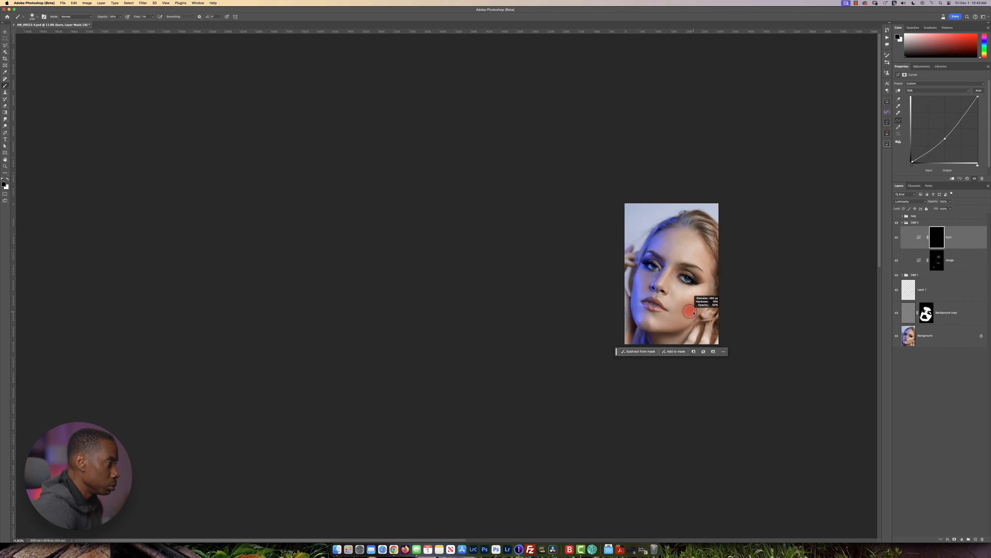
{"action": "left_click_drag", "start_coordinate": [697, 306], "coordinate": [695, 312]}
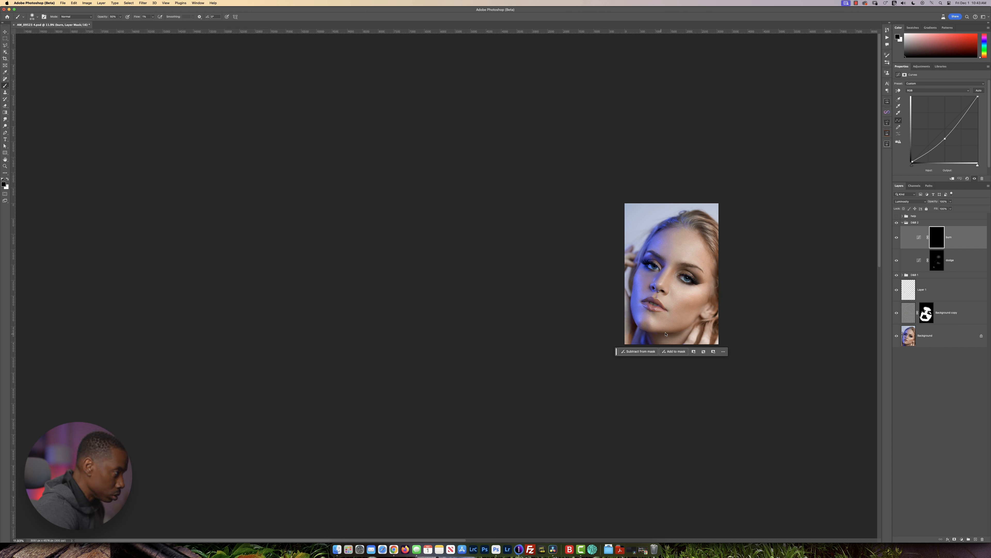
{"action": "scroll", "coordinate": [685, 319], "scroll_direction": "up", "scroll_amount": 2}
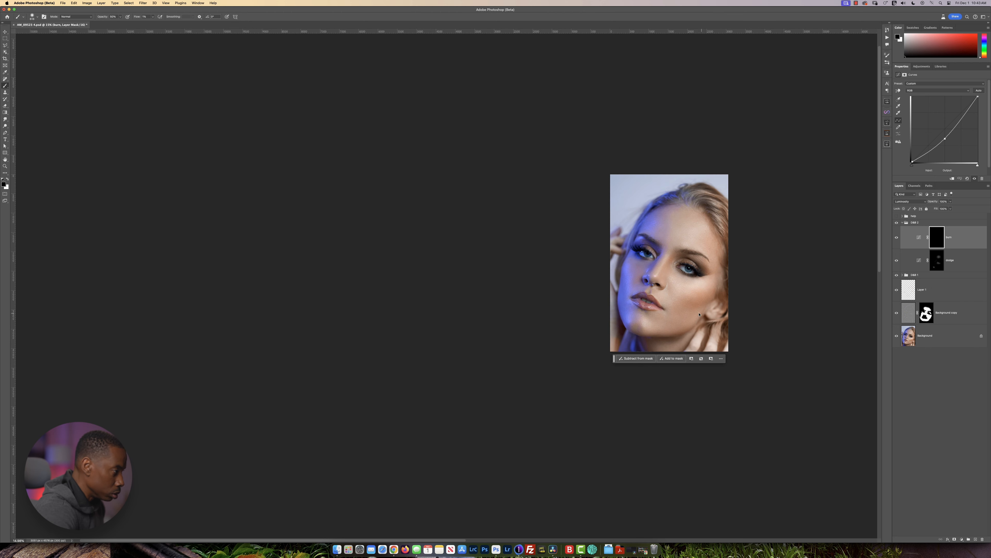
{"action": "left_click_drag", "start_coordinate": [685, 315], "coordinate": [677, 312]}
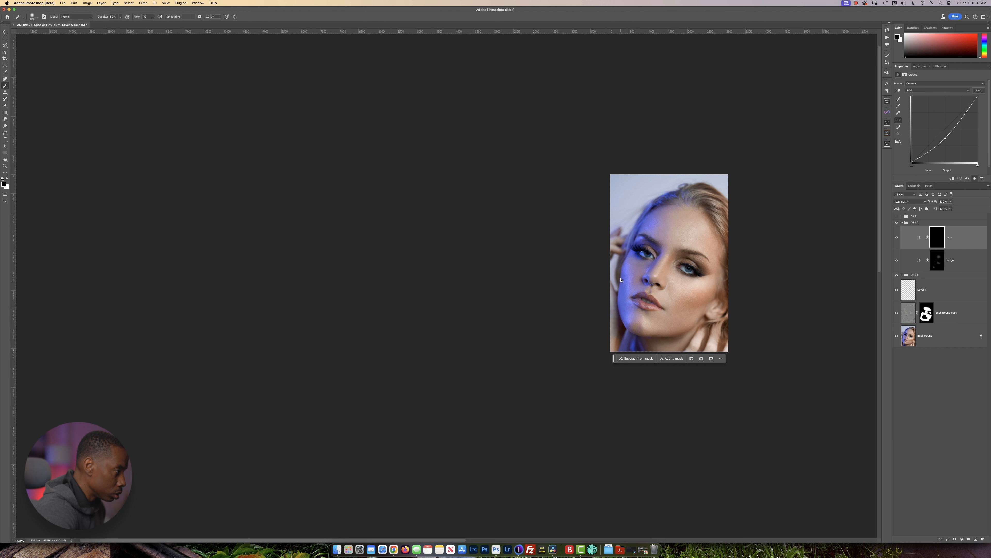
Brush along the blue-lit cheek edge and under the chin on the burn mask, then reduce the brush size.
{"action": "left_click_drag", "start_coordinate": [621, 279], "coordinate": [625, 288]}
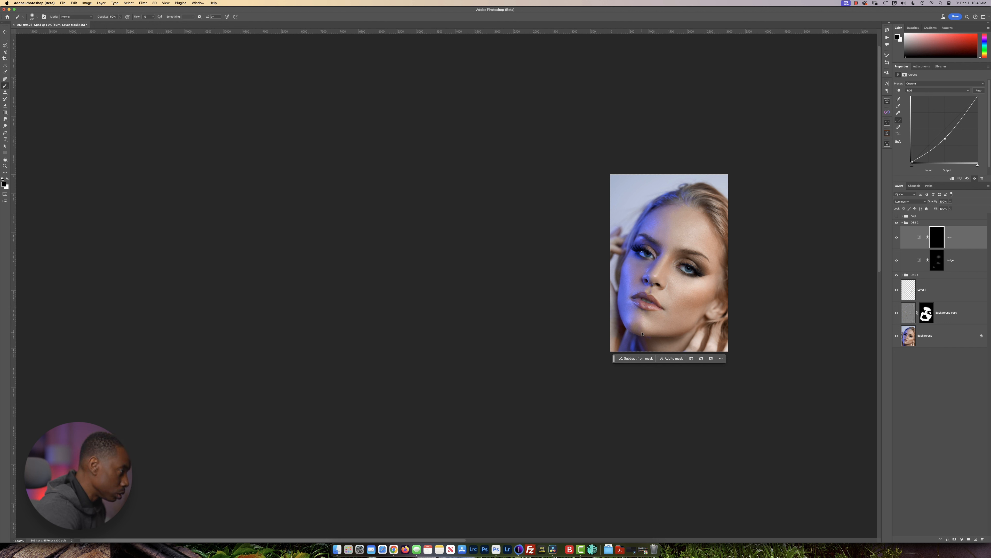
{"action": "left_click_drag", "start_coordinate": [642, 333], "coordinate": [635, 337]}
{"action": "key", "text": "bracketleft"}
{"action": "key", "text": "bracketleft"}
{"action": "key", "text": "bracketleft"}
{"action": "key", "text": "bracketleft"}
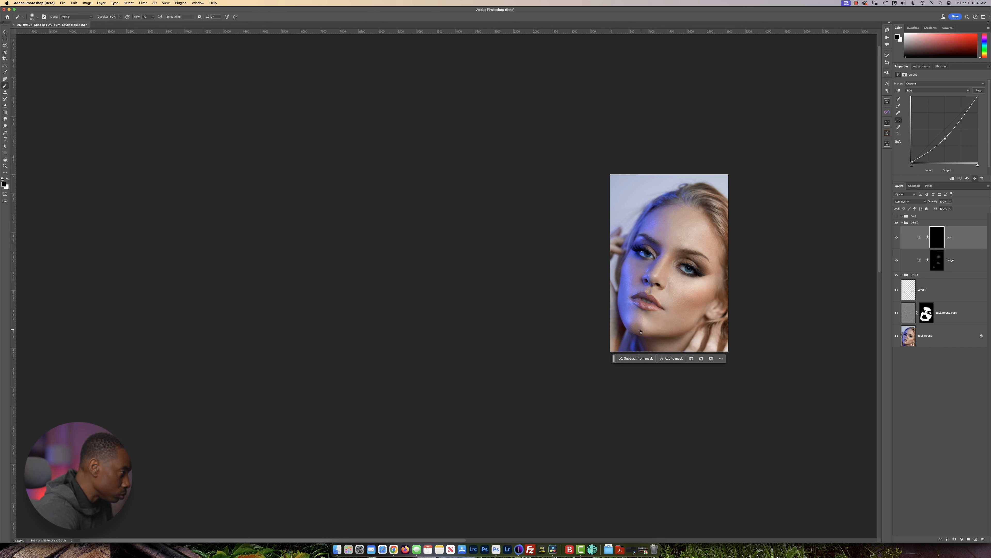
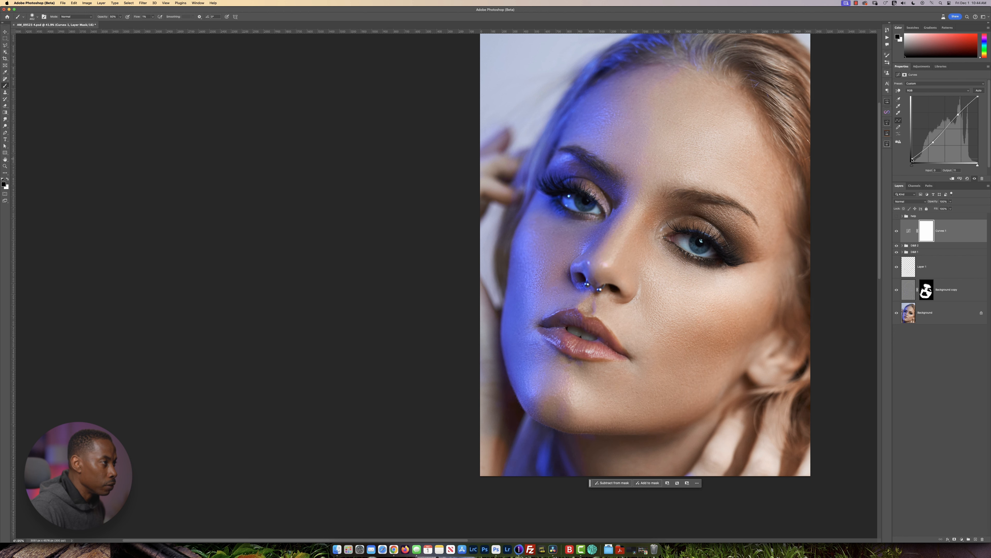
Fine-tune the black point of the Curves 1 adjustment and compare the whole portrait with that layer hidden and shown.
{"action": "left_click_drag", "start_coordinate": [912, 158], "coordinate": [912, 161]}
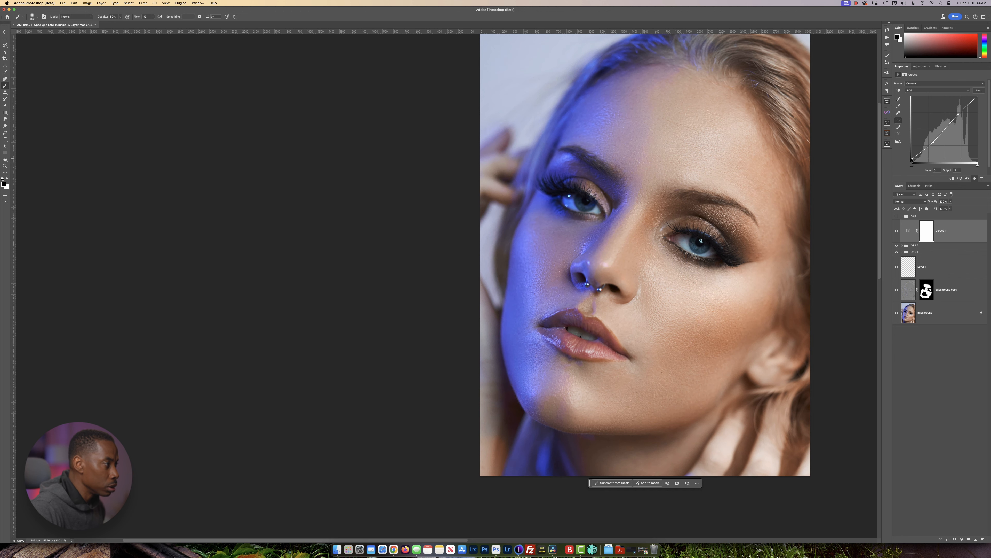
{"action": "scroll", "coordinate": [649, 247], "scroll_direction": "down", "scroll_amount": 5}
{"action": "scroll", "coordinate": [649, 247], "scroll_direction": "up", "scroll_amount": 5}
{"action": "scroll", "coordinate": [649, 246], "scroll_direction": "down", "scroll_amount": 5}
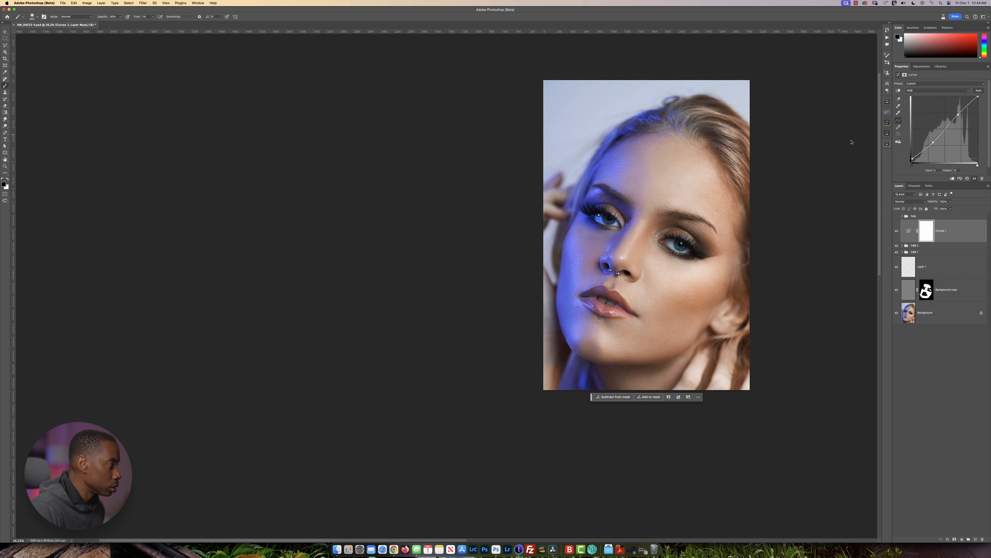
{"action": "left_click", "coordinate": [897, 231]}
{"action": "left_click", "coordinate": [897, 232]}
{"action": "left_click", "coordinate": [897, 232]}
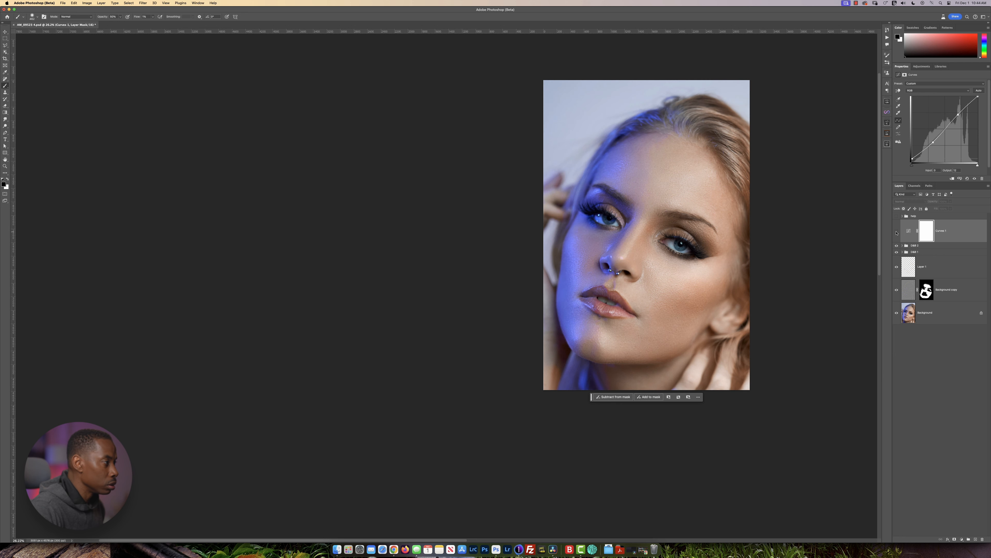
{"action": "left_click", "coordinate": [897, 232]}
Add an empty layer above Curves 1 and clean up the veins in the white of the warm-lit eye with the Remove tool.
{"action": "scroll", "coordinate": [687, 245], "scroll_direction": "up", "scroll_amount": 5}
{"action": "scroll", "coordinate": [687, 245], "scroll_direction": "down", "scroll_amount": 5}
{"action": "scroll", "coordinate": [687, 245], "scroll_direction": "up", "scroll_amount": 5}
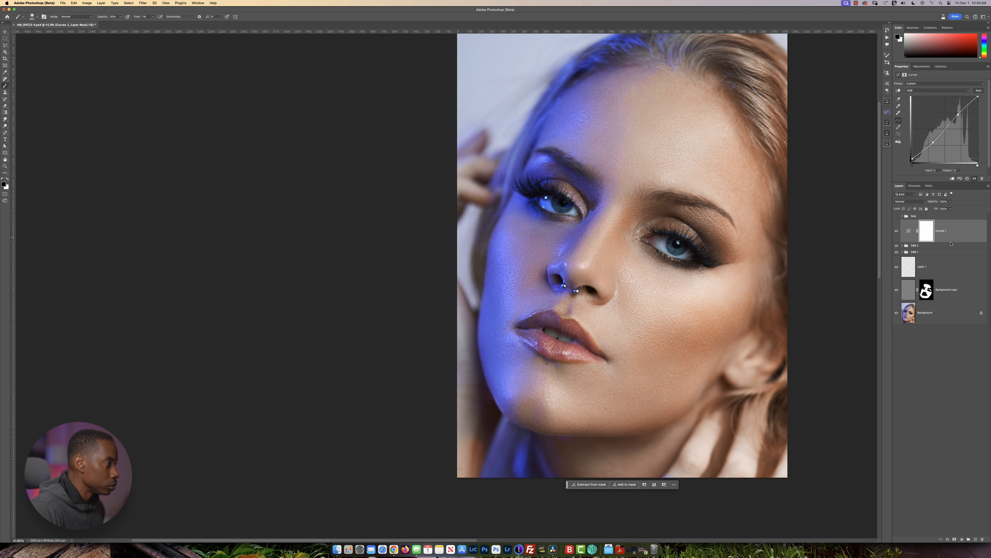
{"action": "left_click", "coordinate": [976, 540]}
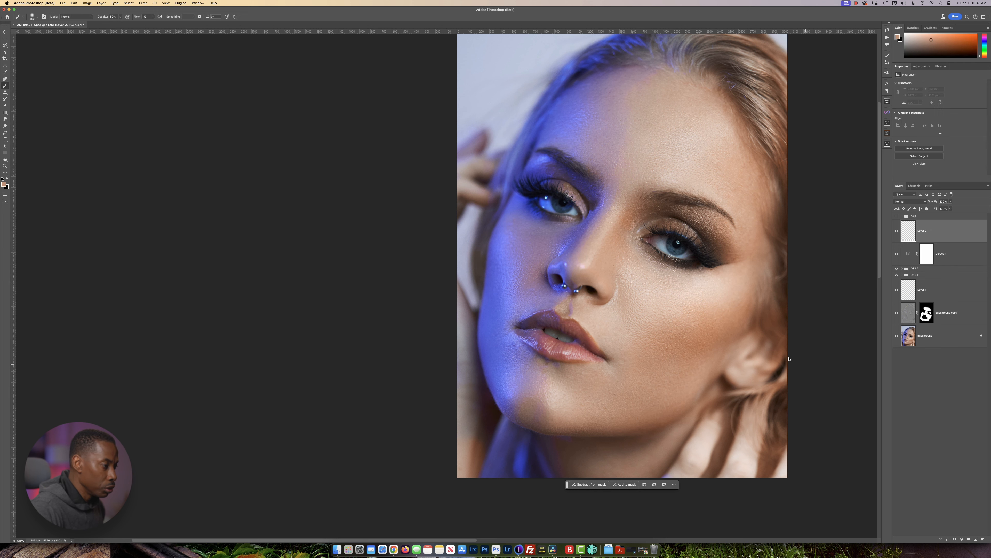
{"action": "scroll", "coordinate": [646, 331], "scroll_direction": "up", "scroll_amount": 5}
{"action": "scroll", "coordinate": [688, 230], "scroll_direction": "up", "scroll_amount": 5}
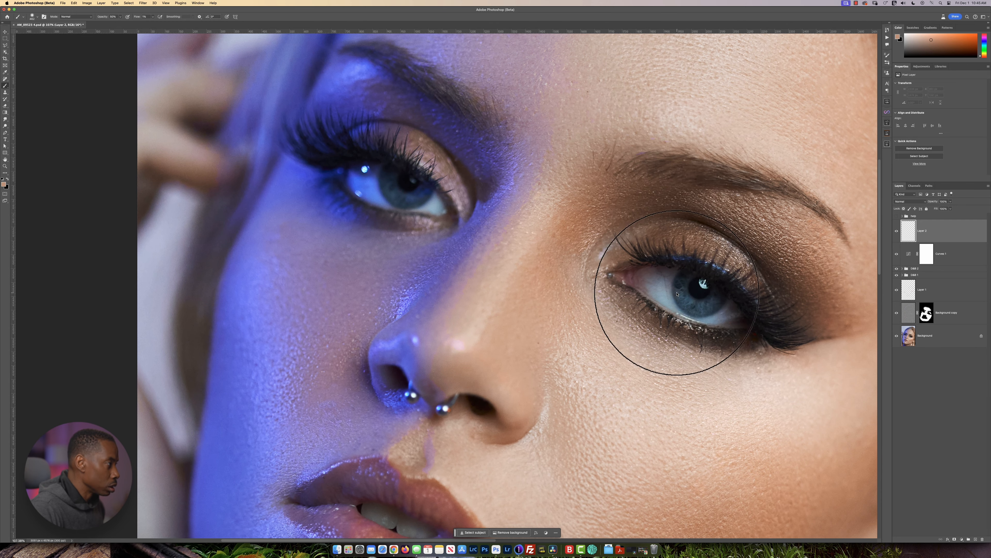
{"action": "key", "text": "j"}
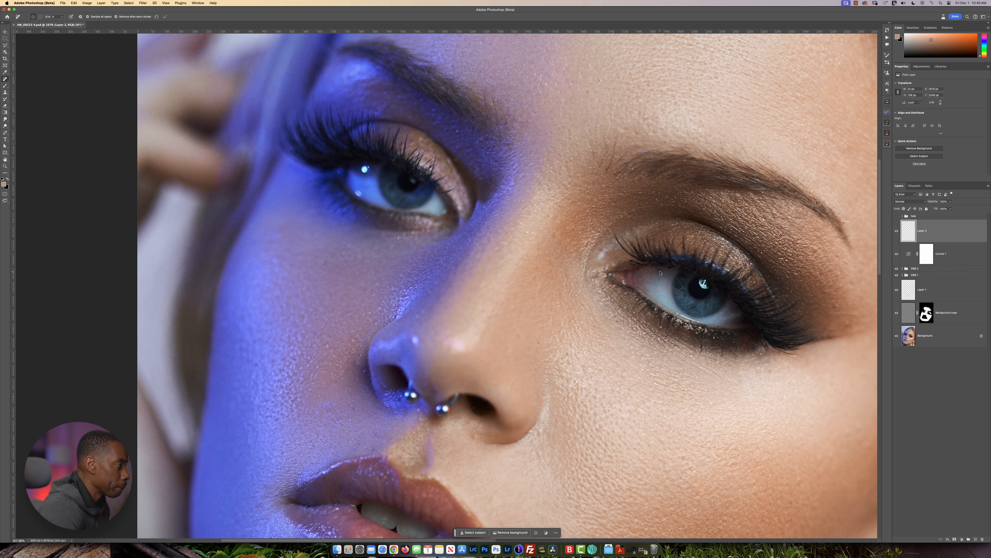
{"action": "left_click_drag", "start_coordinate": [658, 269], "coordinate": [655, 275]}
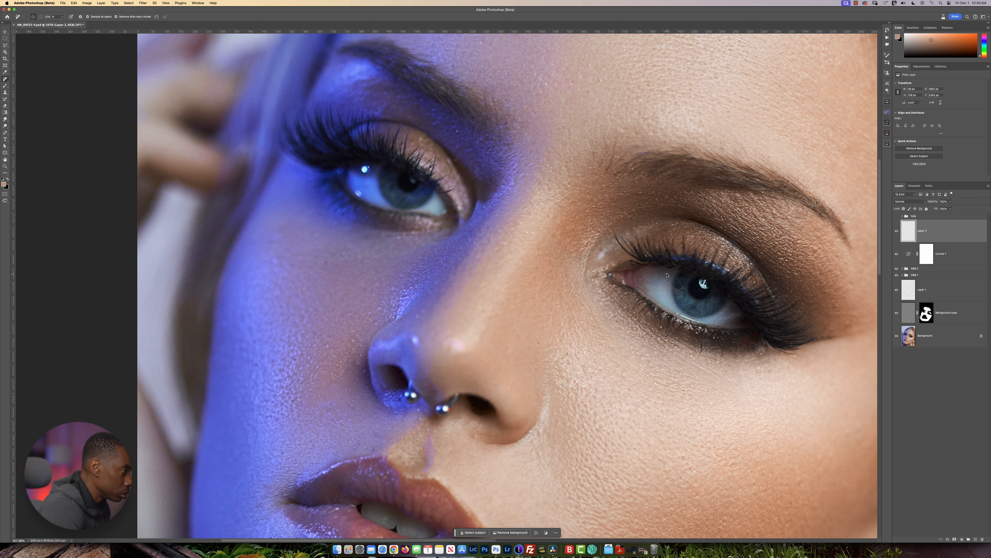
{"action": "left_click_drag", "start_coordinate": [667, 274], "coordinate": [670, 274]}
{"action": "left_click_drag", "start_coordinate": [727, 313], "coordinate": [731, 310]}
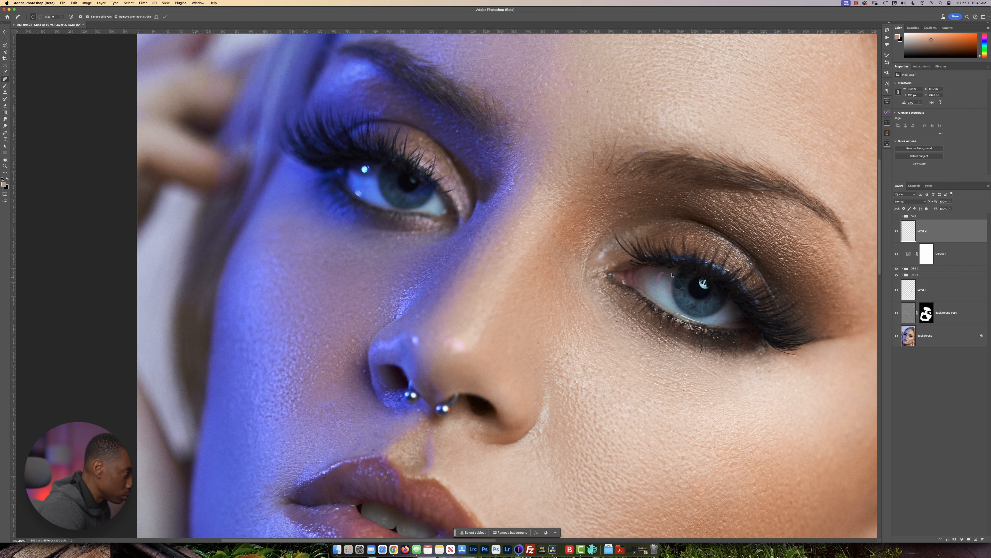
Remove the small blemish just below the warm-lit nostril on the new retouching layer.
{"action": "scroll", "coordinate": [710, 318], "scroll_direction": "down", "scroll_amount": 5}
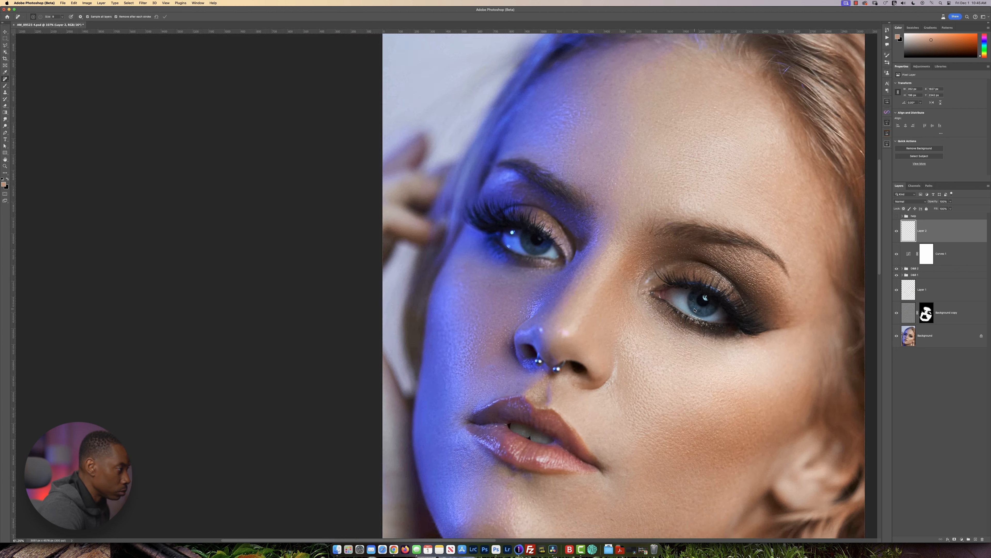
{"action": "scroll", "coordinate": [653, 365], "scroll_direction": "up", "scroll_amount": 3}
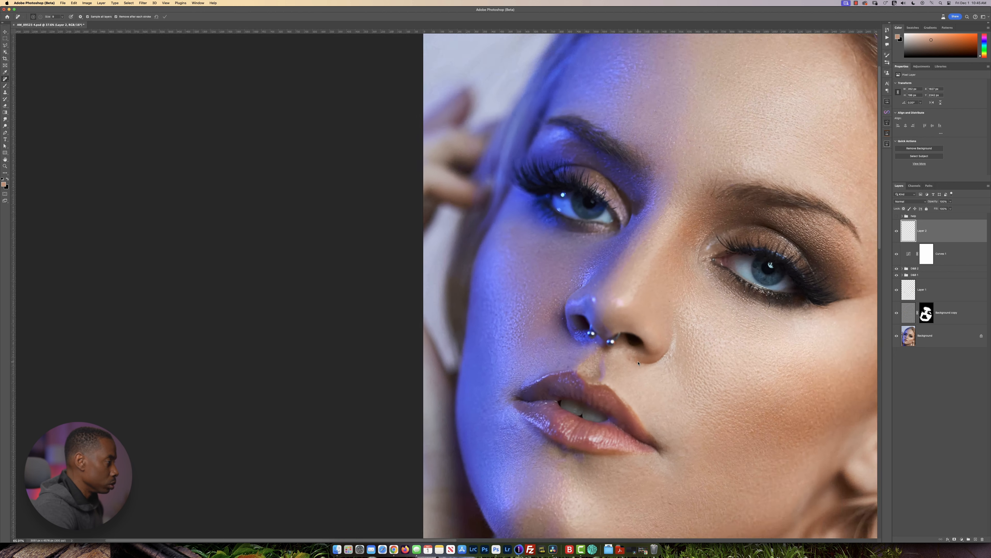
{"action": "left_click", "coordinate": [628, 358]}
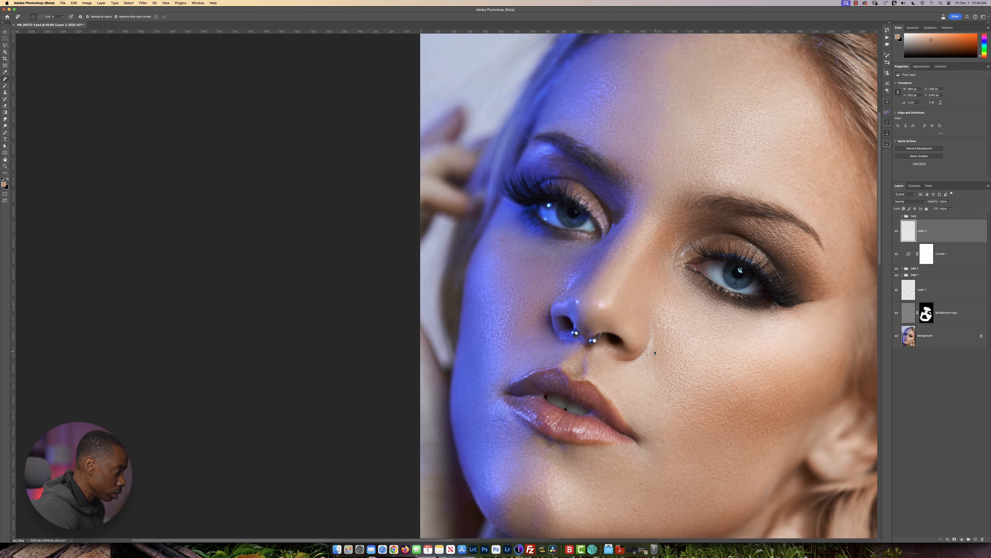
{"action": "scroll", "coordinate": [675, 354], "scroll_direction": "down", "scroll_amount": 4}
{"action": "scroll", "coordinate": [664, 353], "scroll_direction": "up", "scroll_amount": 2}
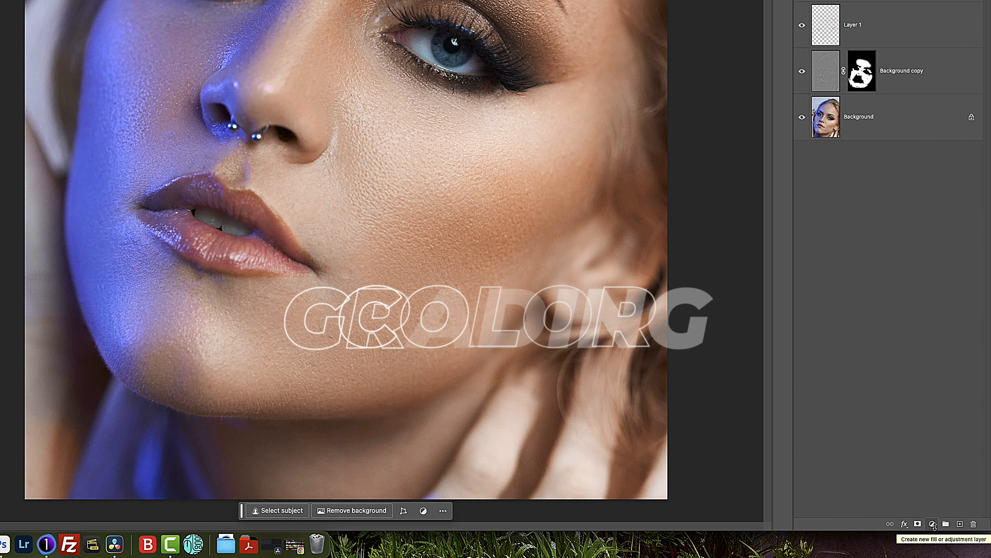
Add a Gradient Map adjustment above Layer 2, blended in Soft Light at 25% opacity.
{"action": "left_click", "coordinate": [933, 523]}
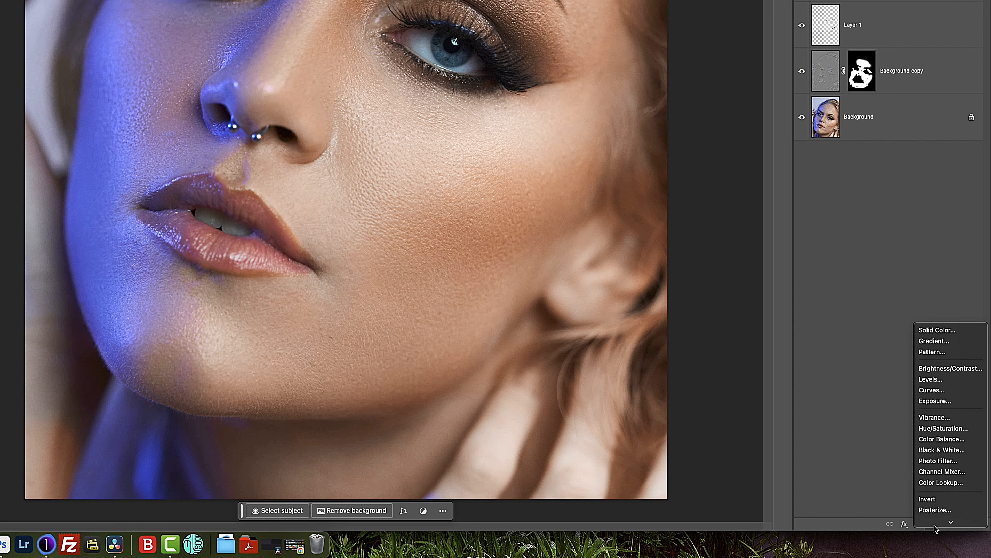
{"action": "scroll", "coordinate": [947, 477], "scroll_direction": "down", "scroll_amount": 2}
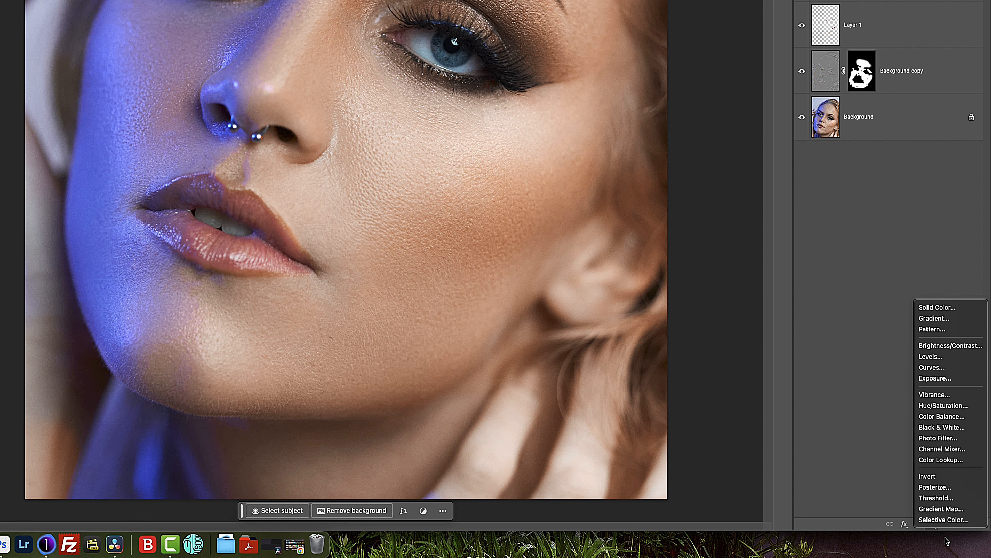
{"action": "left_click", "coordinate": [949, 509]}
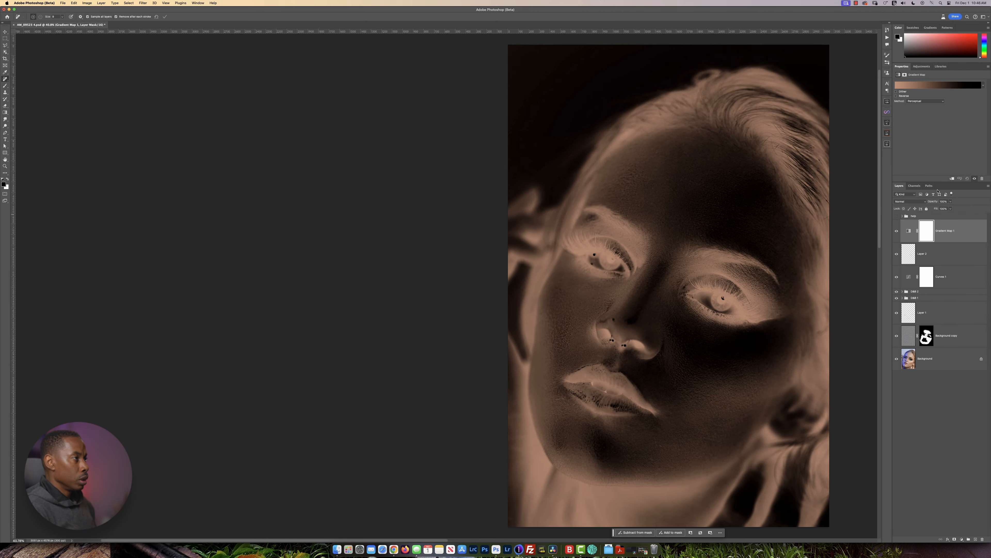
{"action": "left_click", "coordinate": [925, 202]}
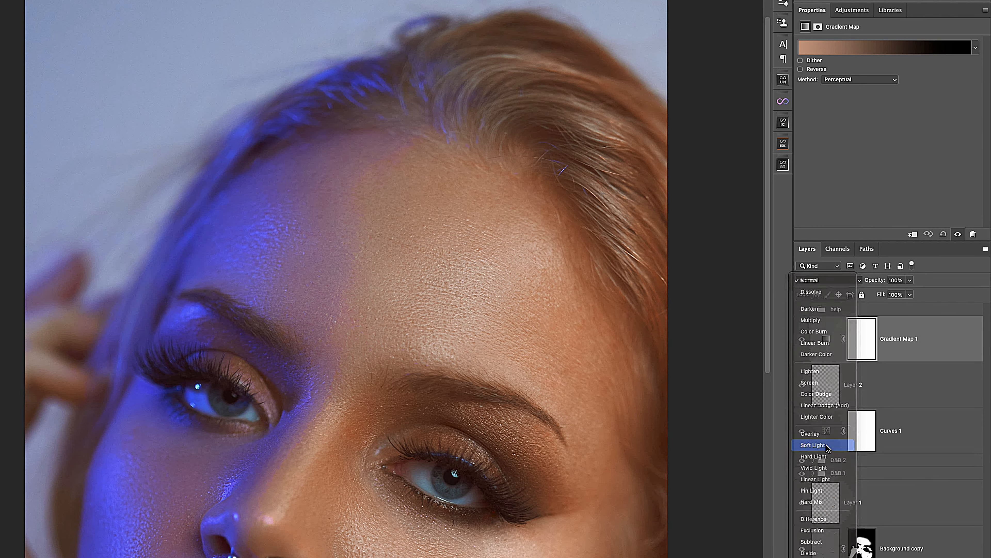
{"action": "left_click", "coordinate": [829, 447]}
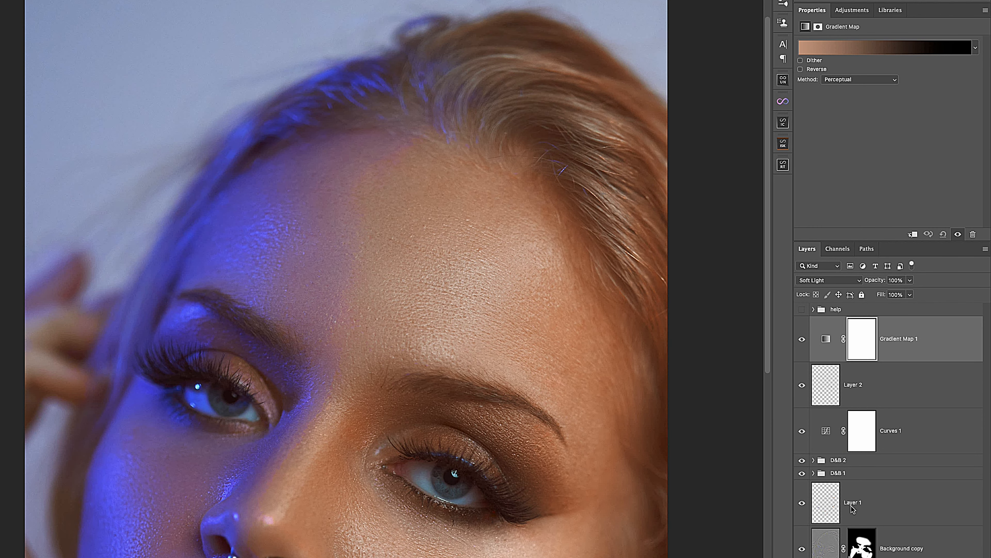
{"action": "key", "text": "2"}
{"action": "key", "text": "5"}
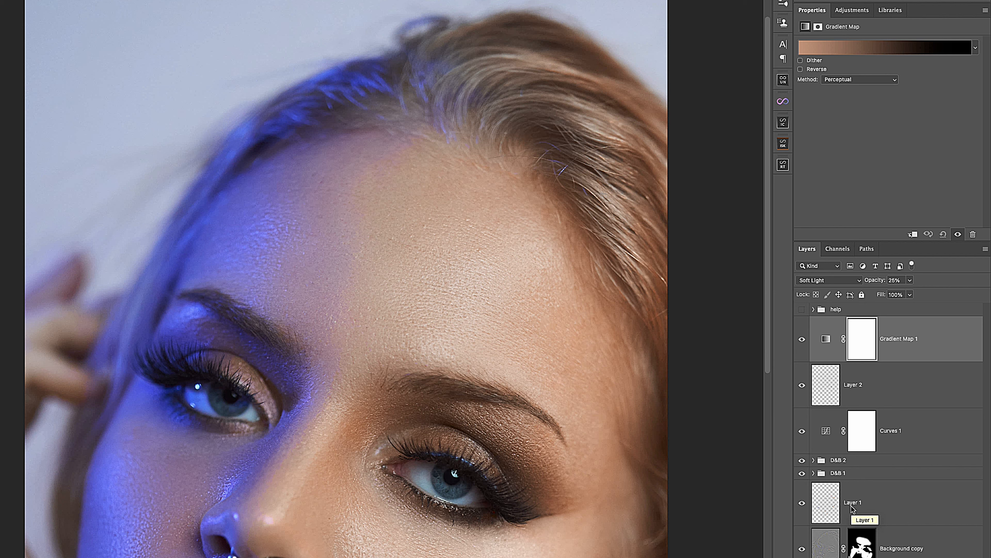
Compare the portrait's colours with the Gradient Map 1 layer hidden and shown.
{"action": "scroll", "coordinate": [407, 346], "scroll_direction": "down", "scroll_amount": 3}
{"action": "scroll", "coordinate": [406, 346], "scroll_direction": "up", "scroll_amount": 3}
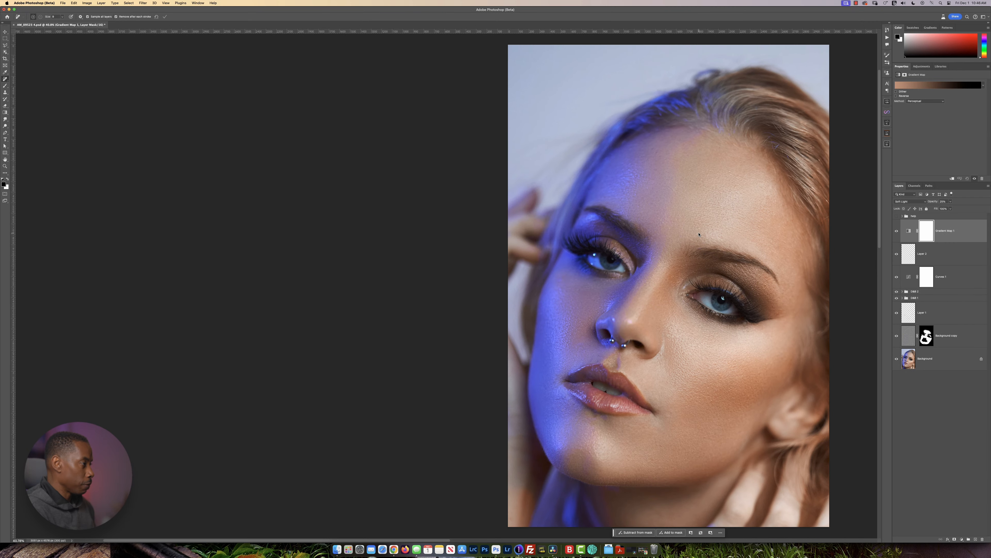
{"action": "scroll", "coordinate": [699, 235], "scroll_direction": "right", "scroll_amount": 5}
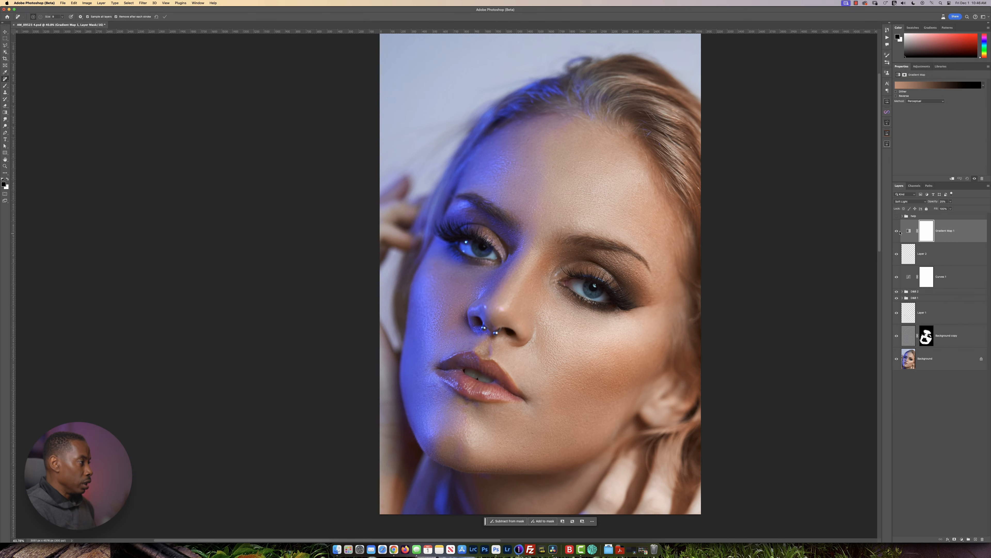
{"action": "left_click", "coordinate": [897, 231]}
{"action": "left_click", "coordinate": [897, 231]}
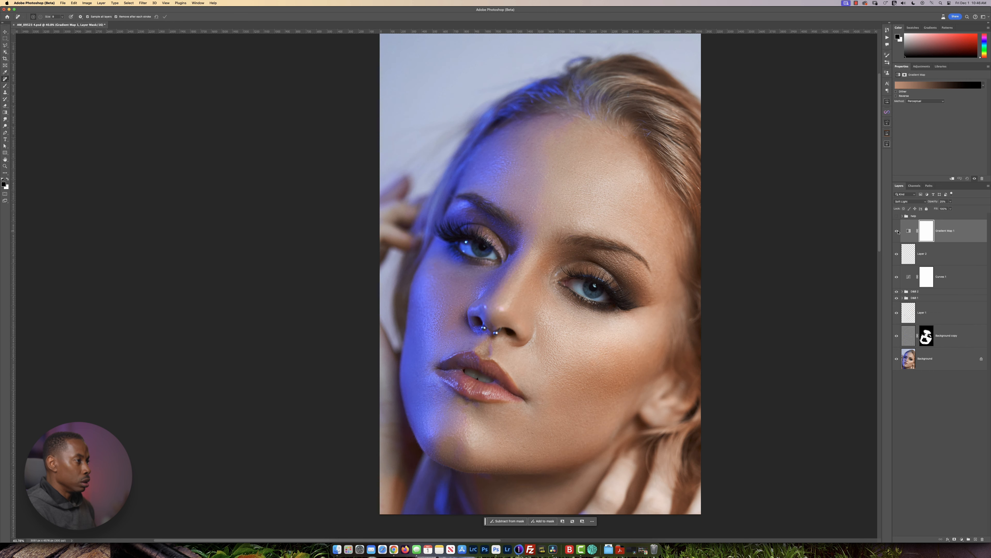
{"action": "left_click", "coordinate": [897, 232]}
{"action": "left_click", "coordinate": [897, 231]}
Edit the gradient of Gradient Map 1, changing its type to Noise with 0% roughness.
{"action": "left_click", "coordinate": [928, 86]}
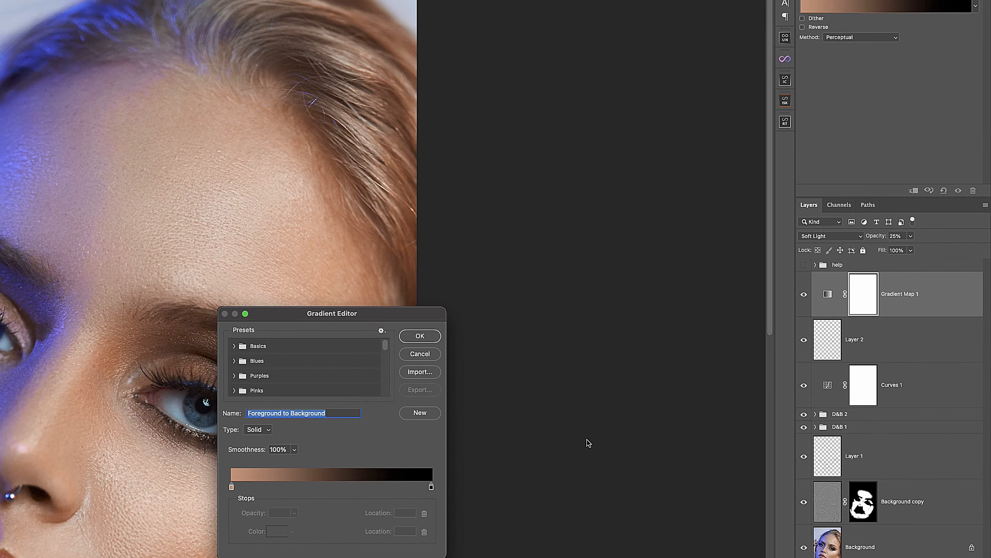
{"action": "left_click", "coordinate": [261, 432]}
{"action": "left_click", "coordinate": [257, 445]}
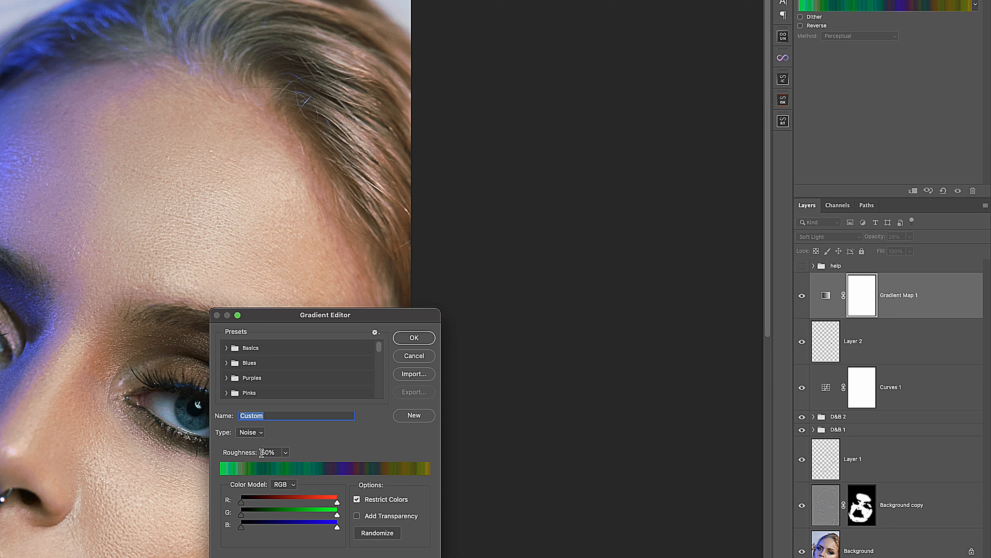
{"action": "left_click", "coordinate": [286, 452]}
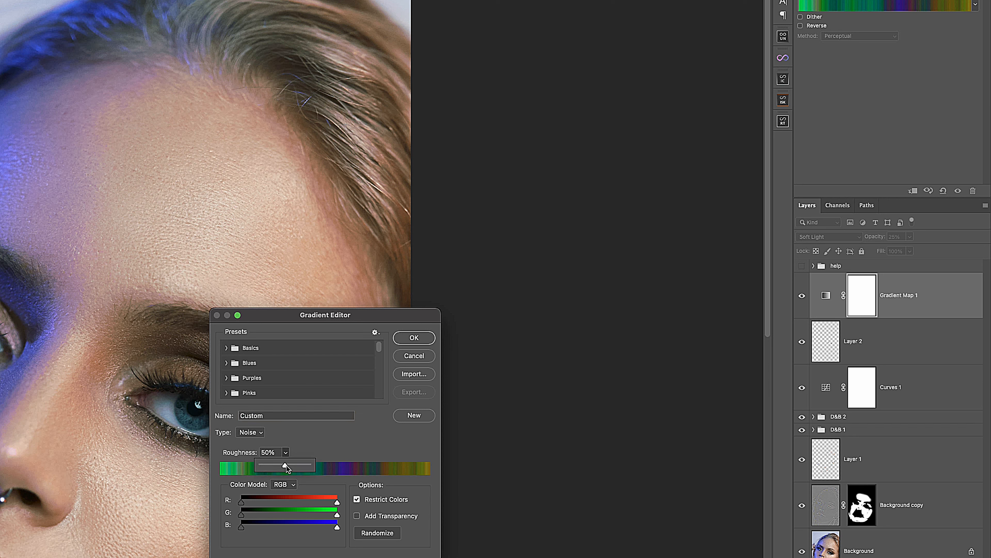
{"action": "left_click_drag", "start_coordinate": [285, 465], "coordinate": [252, 468]}
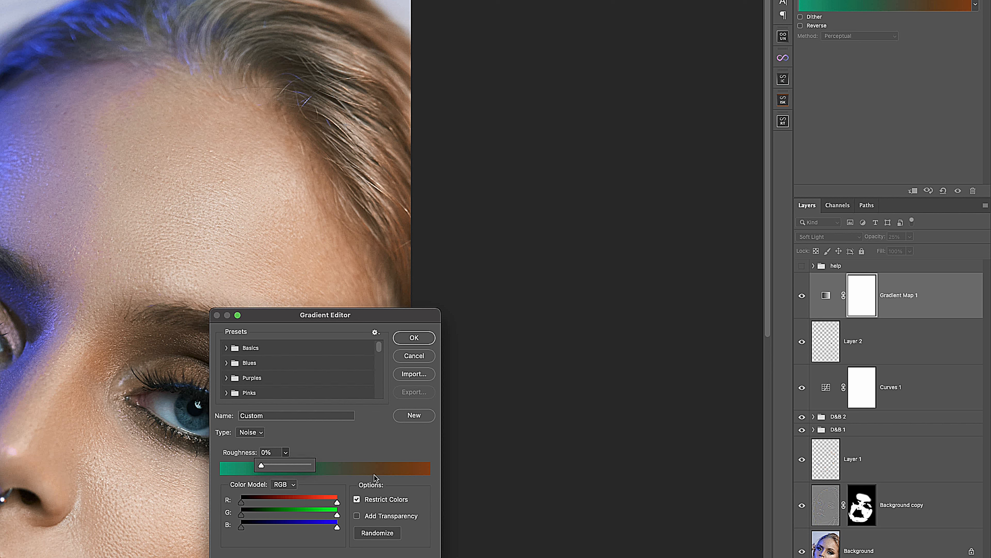
Randomize the noise gradient until it runs from red to blue, and save it as a new preset.
{"action": "left_click", "coordinate": [377, 534]}
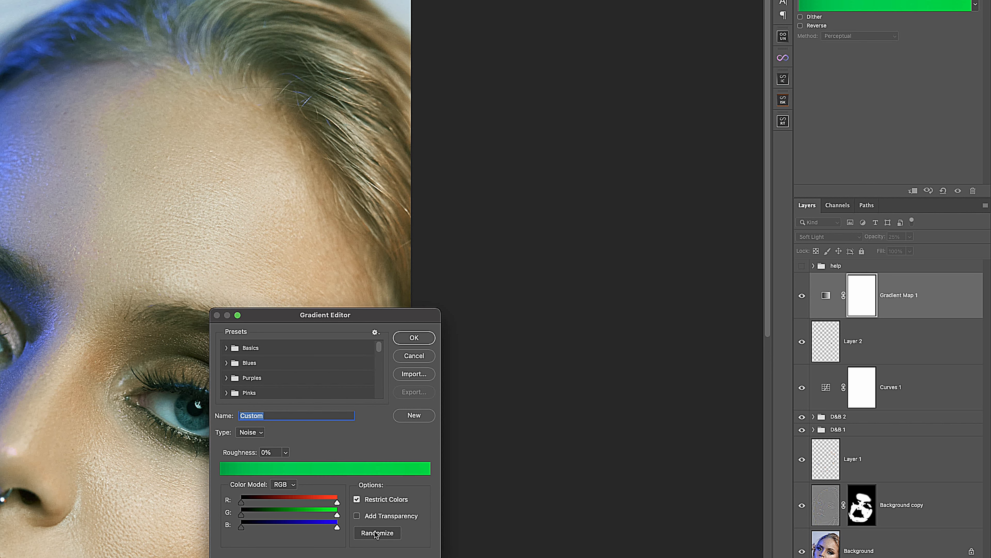
{"action": "left_click", "coordinate": [375, 533]}
{"action": "left_click", "coordinate": [376, 534]}
{"action": "left_click", "coordinate": [376, 533]}
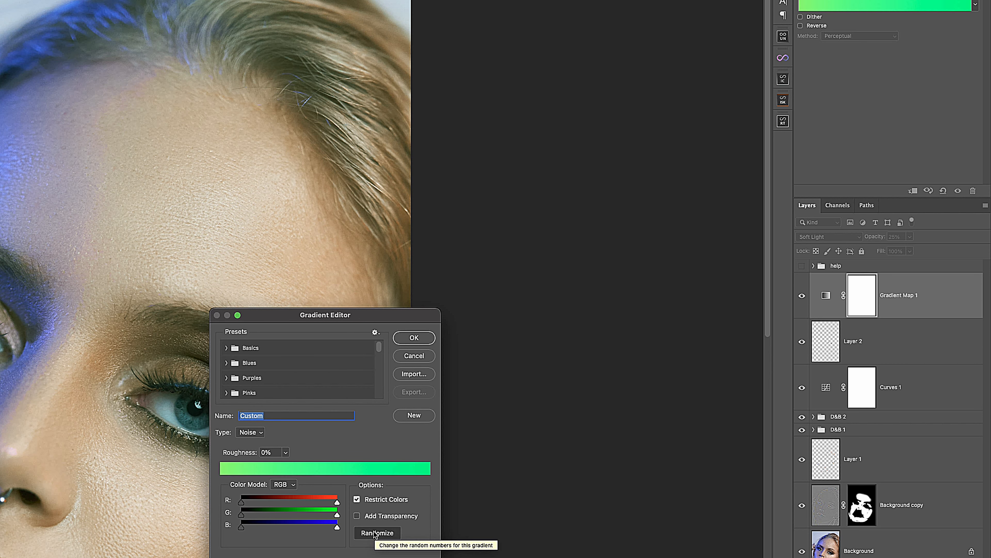
{"action": "left_click", "coordinate": [376, 534]}
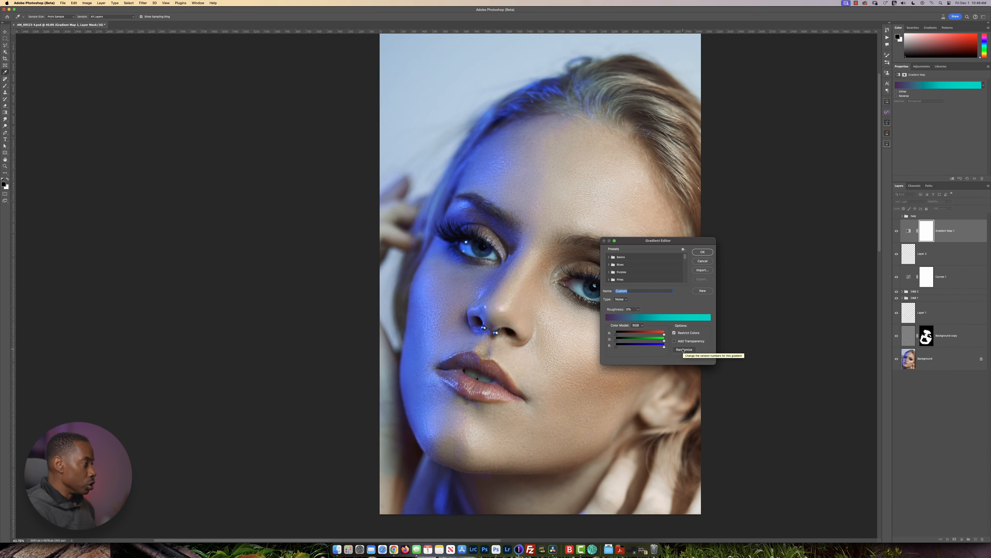
{"action": "left_click", "coordinate": [375, 534]}
{"action": "left_click", "coordinate": [683, 349]}
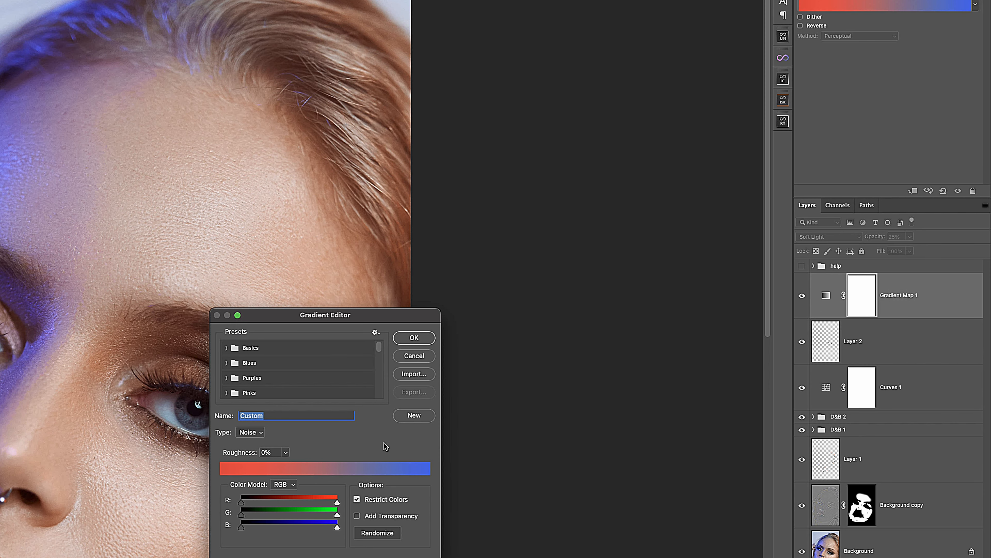
{"action": "left_click", "coordinate": [413, 416]}
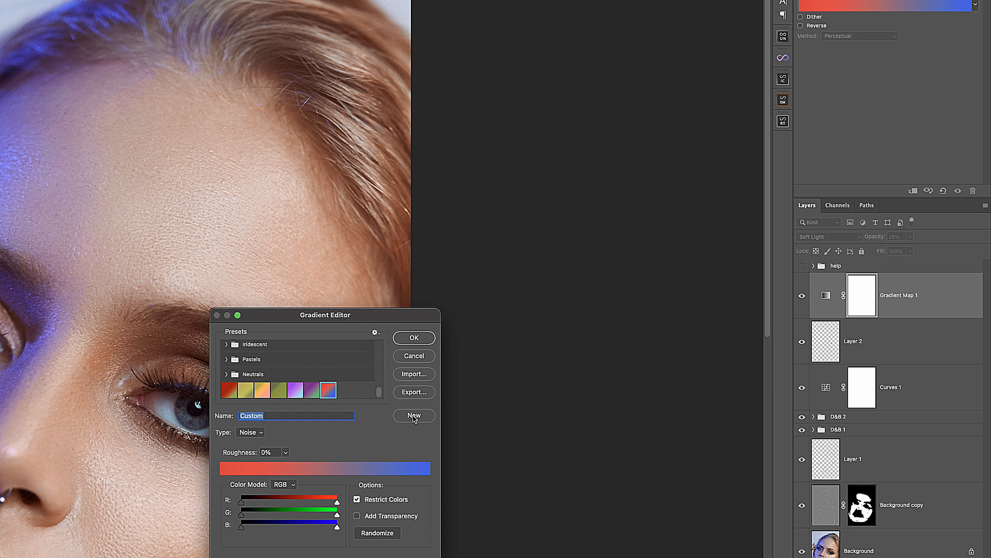
Try the saved gradient presets on the portrait, move the Gradient Editor off the face, and choose the purple-to-green gradient.
{"action": "left_click", "coordinate": [230, 393]}
{"action": "left_click", "coordinate": [246, 391]}
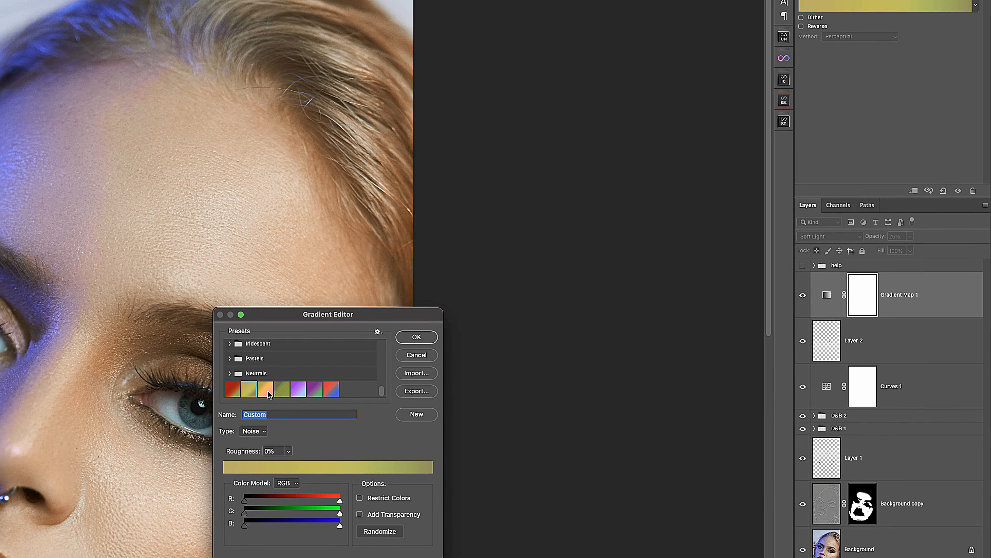
{"action": "left_click", "coordinate": [264, 391]}
{"action": "left_click", "coordinate": [588, 294]}
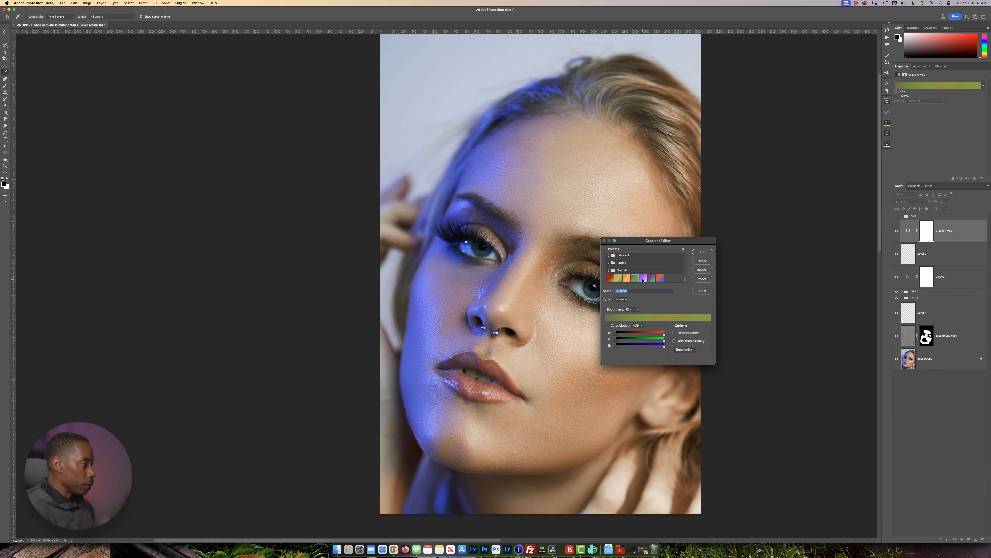
{"action": "left_click", "coordinate": [644, 279]}
{"action": "left_click_drag", "start_coordinate": [648, 247], "coordinate": [767, 231]}
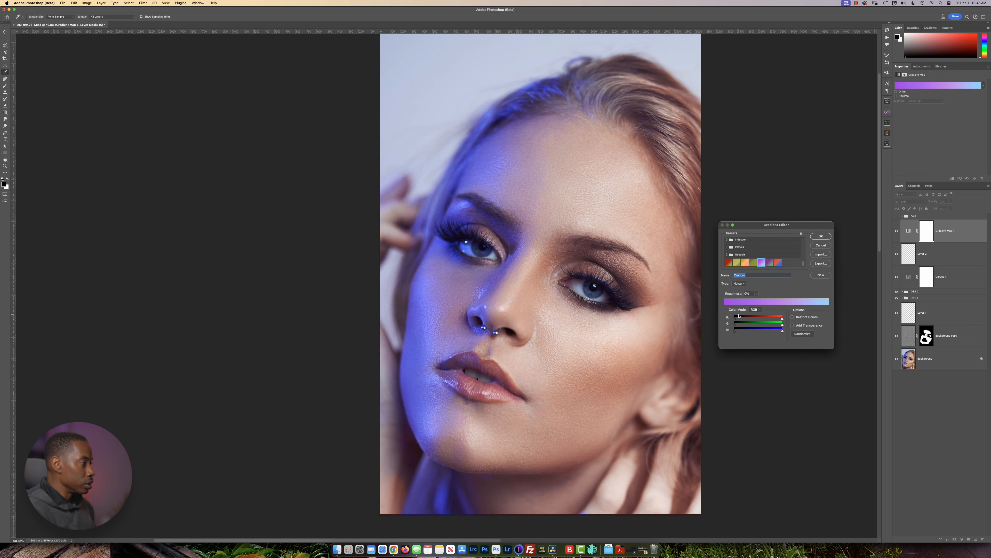
{"action": "left_click", "coordinate": [771, 262]}
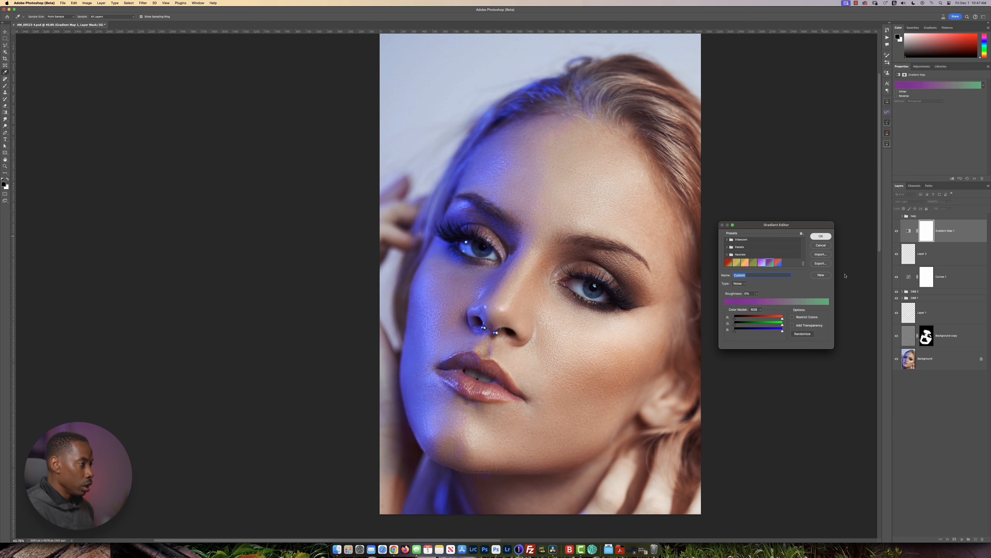
Apply the chosen gradient and paint black over both eyes on the Gradient Map 1 mask with the Brush at 100% opacity.
{"action": "key", "text": "Return"}
{"action": "key", "text": "j"}
{"action": "scroll", "coordinate": [650, 317], "scroll_direction": "down", "scroll_amount": 2}
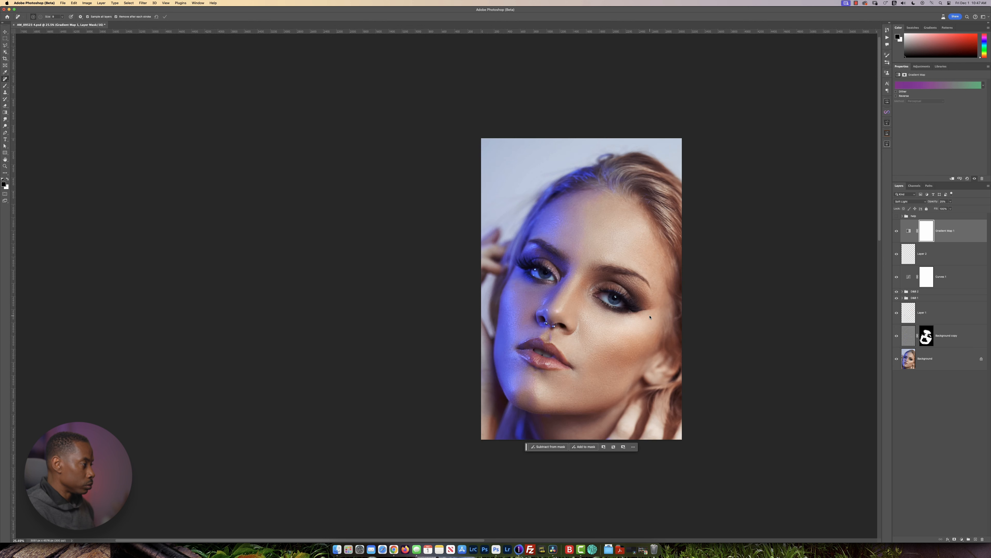
{"action": "scroll", "coordinate": [650, 317], "scroll_direction": "up", "scroll_amount": 5}
{"action": "scroll", "coordinate": [559, 328], "scroll_direction": "up", "scroll_amount": 3}
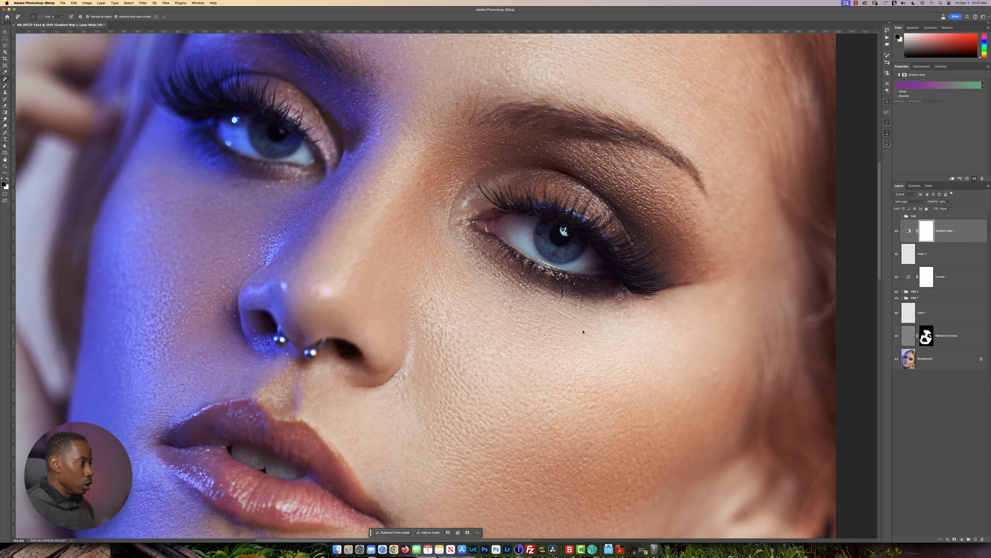
{"action": "key", "text": "b"}
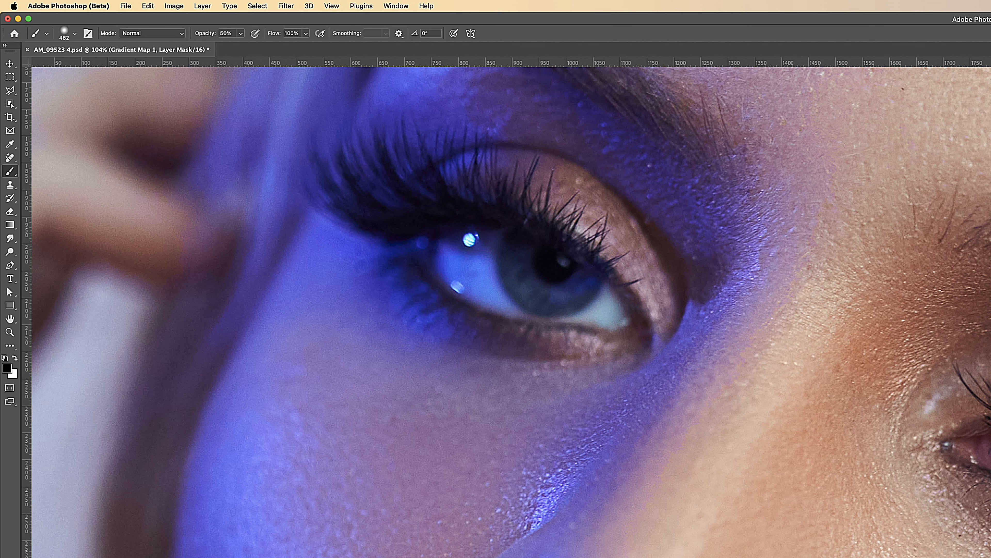
{"action": "key", "text": "0"}
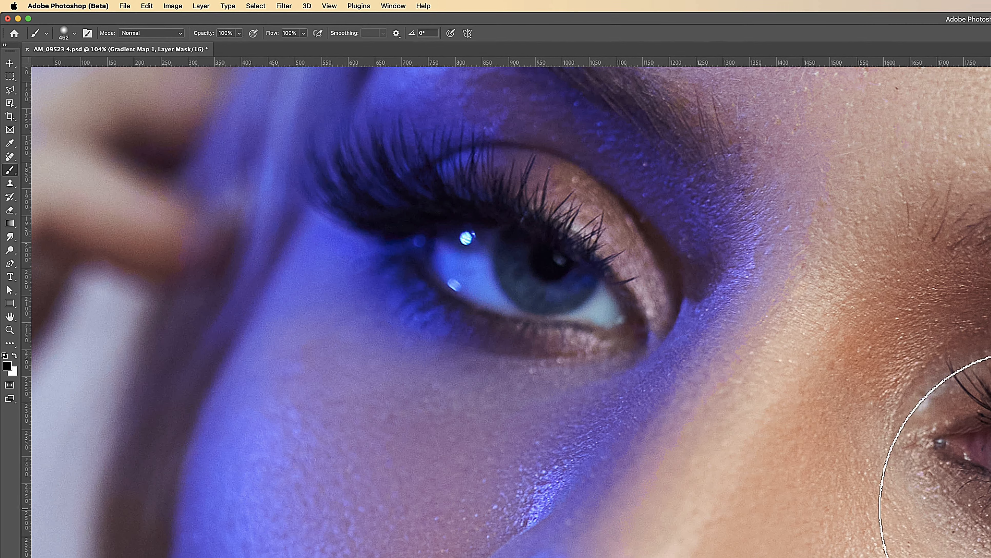
{"action": "left_click_drag", "start_coordinate": [542, 249], "coordinate": [496, 250]}
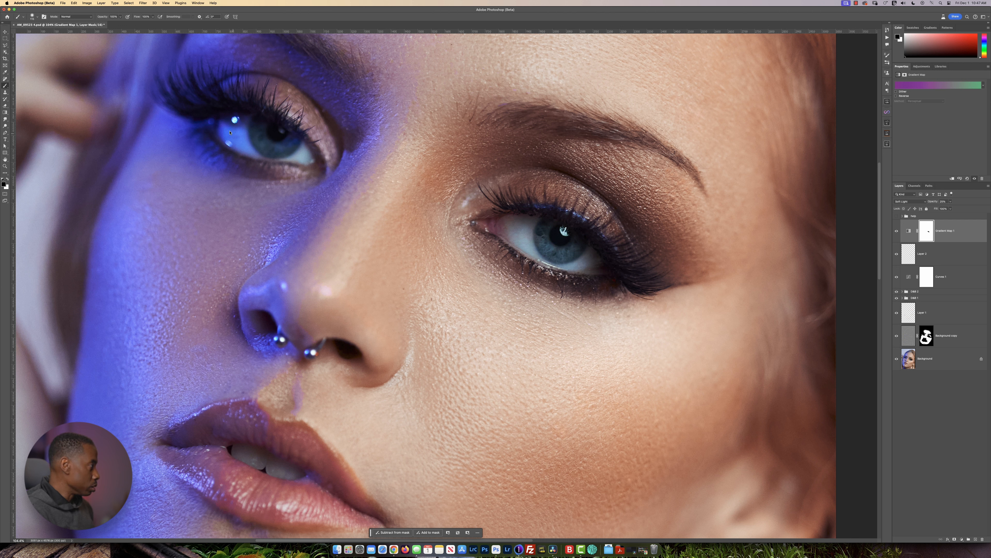
Paint black over the teeth on the Gradient Map 1 mask to keep the colour grade off them, and check the whole portrait.
{"action": "scroll", "coordinate": [313, 246], "scroll_direction": "down", "scroll_amount": 5}
{"action": "scroll", "coordinate": [313, 245], "scroll_direction": "left", "scroll_amount": 2}
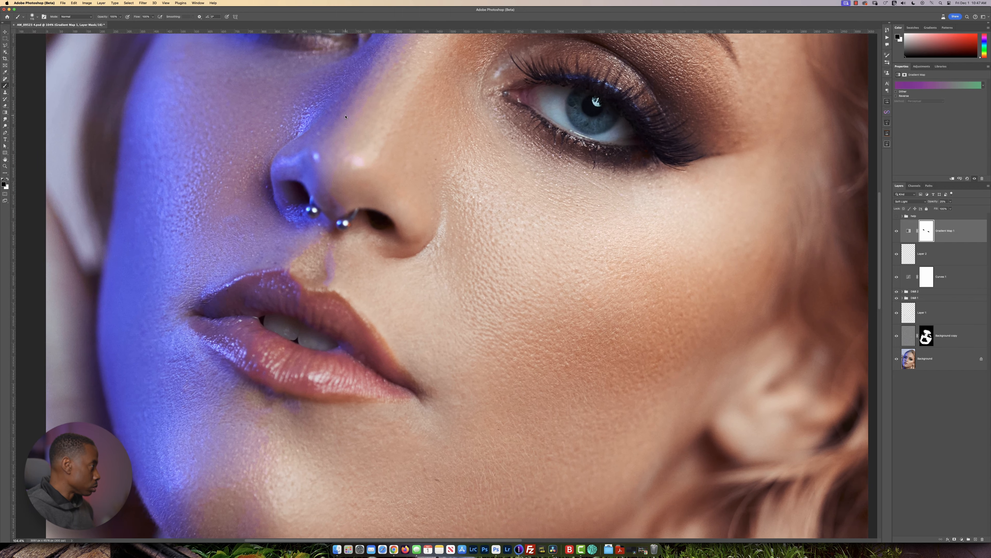
{"action": "scroll", "coordinate": [330, 344], "scroll_direction": "up", "scroll_amount": 5}
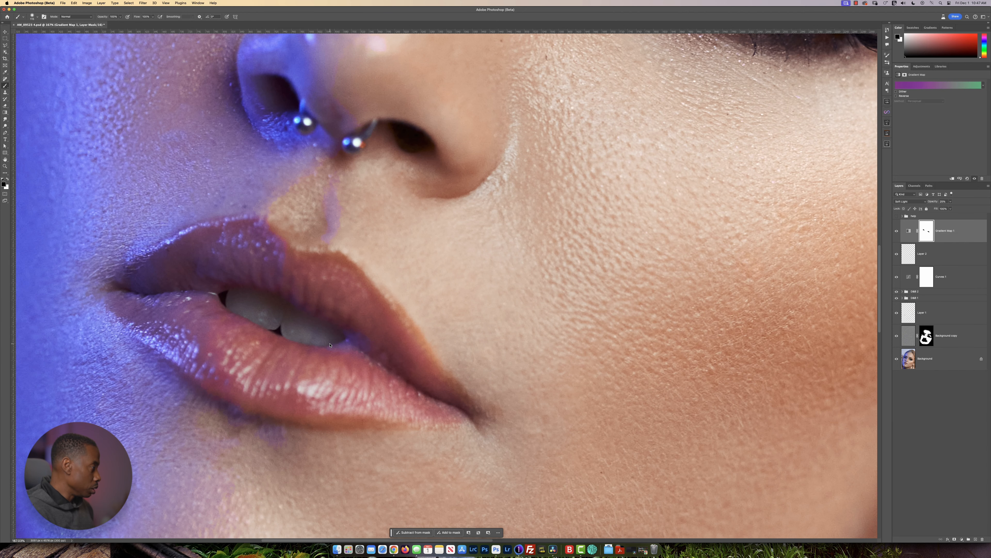
{"action": "left_click_drag", "start_coordinate": [325, 344], "coordinate": [316, 334]}
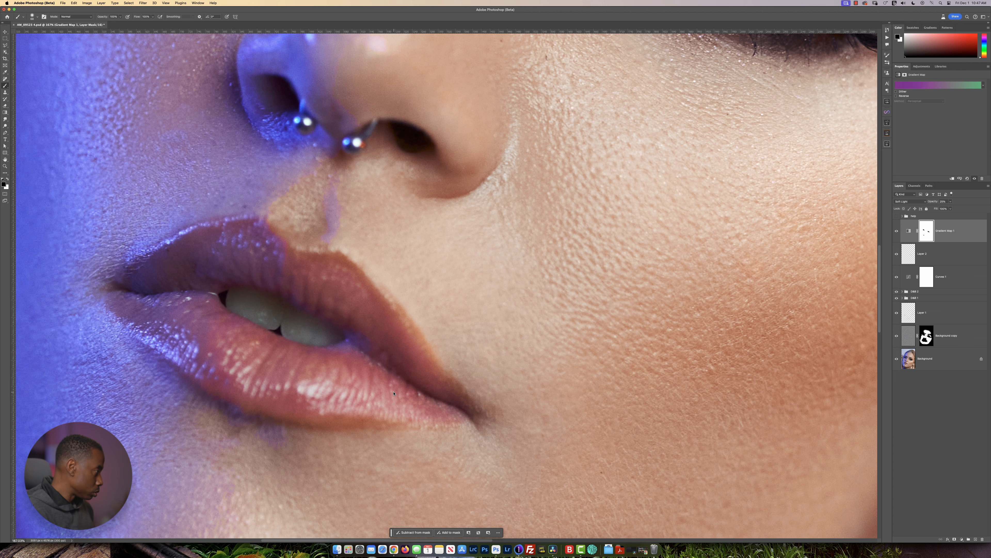
{"action": "scroll", "coordinate": [394, 393], "scroll_direction": "down", "scroll_amount": 8}
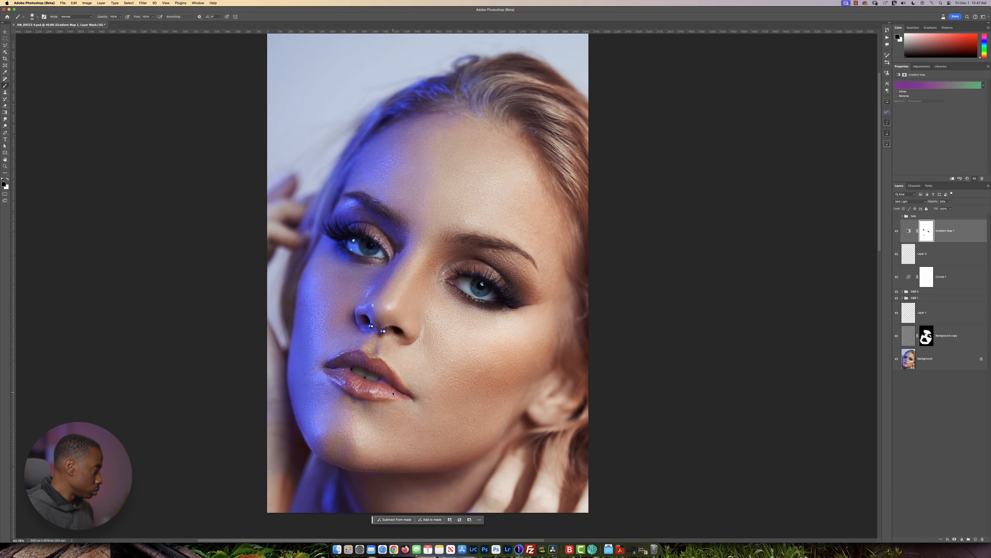
{"action": "scroll", "coordinate": [392, 393], "scroll_direction": "down", "scroll_amount": 3}
{"action": "scroll", "coordinate": [392, 393], "scroll_direction": "up", "scroll_amount": 3}
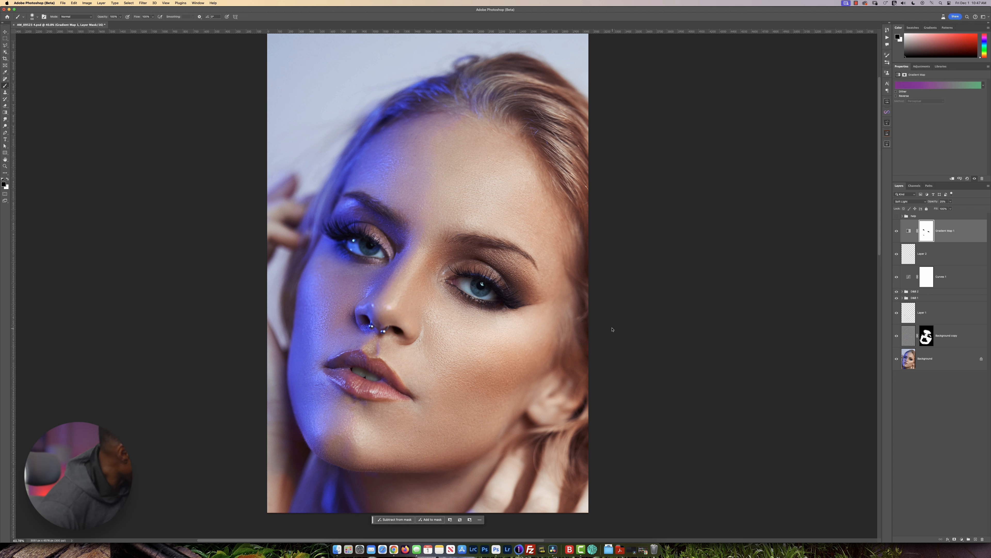
{"action": "scroll", "coordinate": [437, 347], "scroll_direction": "down", "scroll_amount": 3}
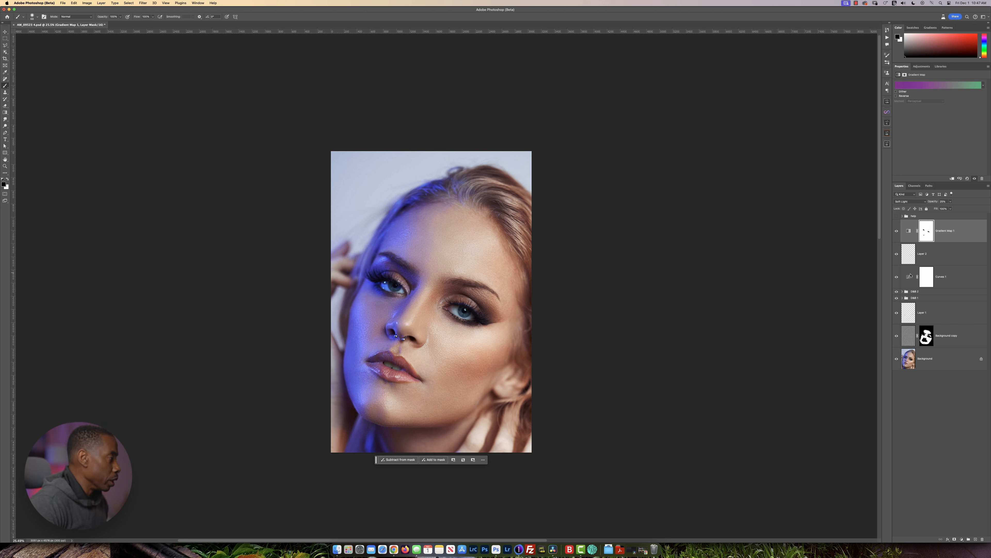
Add a Curves adjustment layer above Gradient Map 1 and raise the midtones of its RGB curve to brighten the portrait.
{"action": "left_click", "coordinate": [922, 66]}
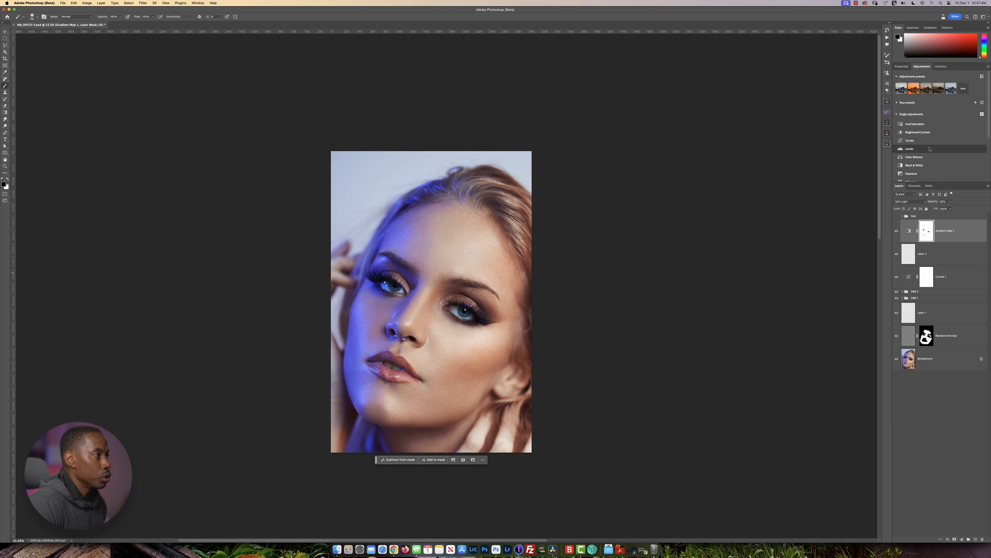
{"action": "left_click", "coordinate": [911, 140]}
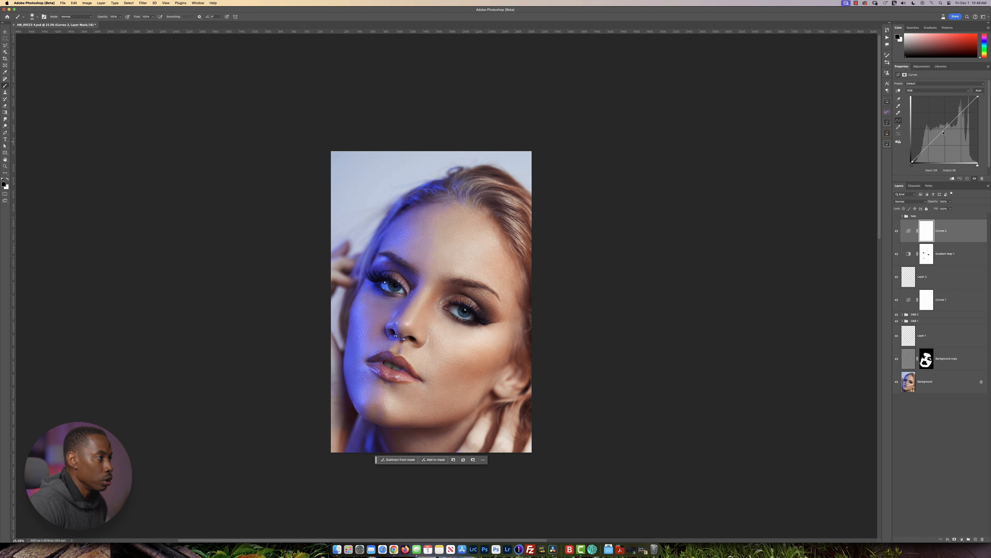
{"action": "left_click_drag", "start_coordinate": [943, 132], "coordinate": [939, 125]}
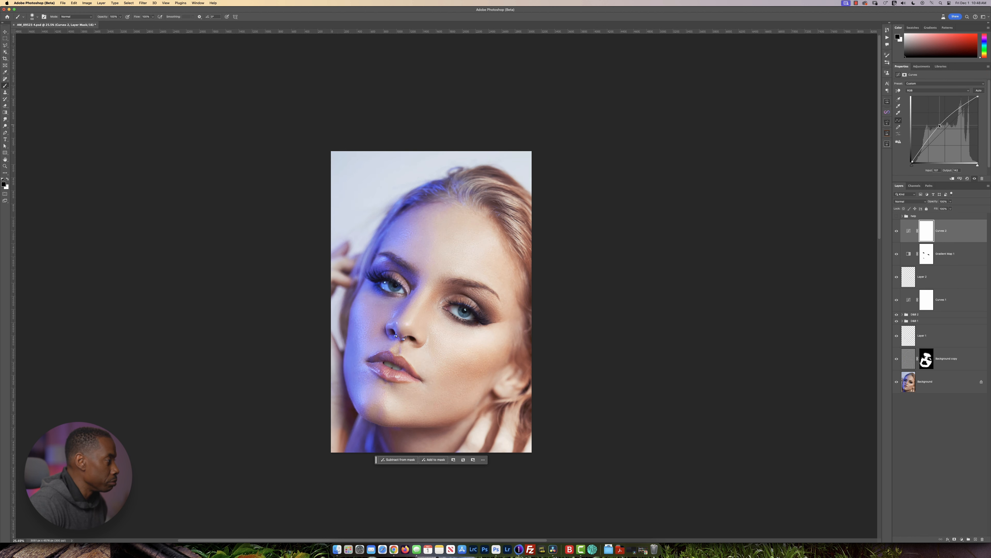
Limit the Curves 2 layer to the highlights by raising and splitting the Underlying Layer shadow slider in Blend If Gray.
{"action": "double_click", "coordinate": [959, 228]}
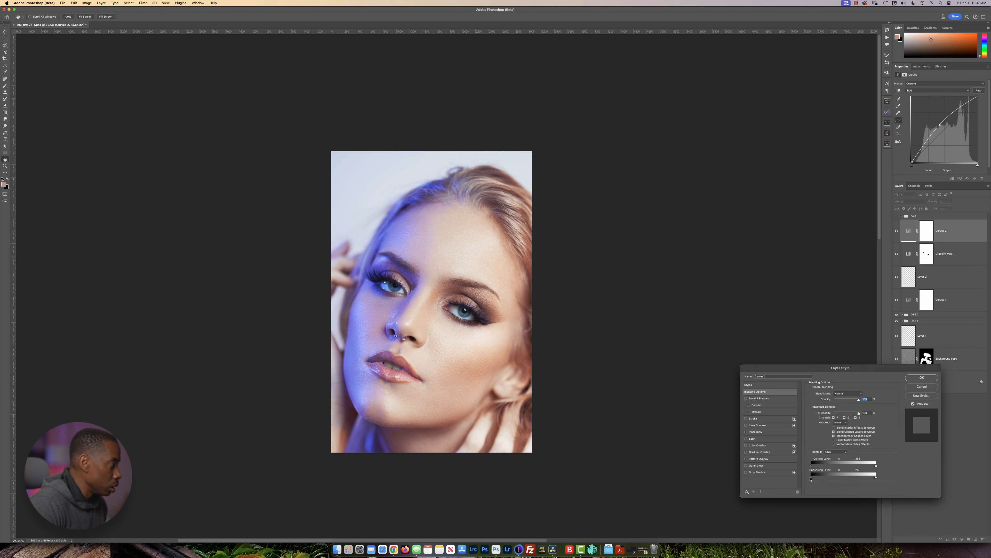
{"action": "left_click_drag", "start_coordinate": [811, 477], "coordinate": [848, 475]}
{"action": "left_click_drag", "start_coordinate": [853, 474], "coordinate": [857, 475]}
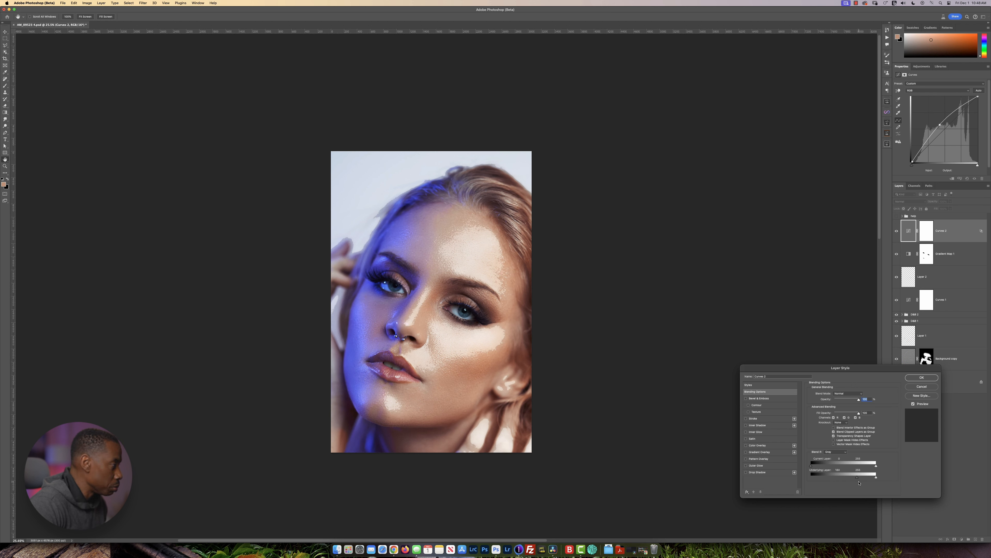
{"action": "left_click_drag", "start_coordinate": [857, 476], "coordinate": [877, 477]}
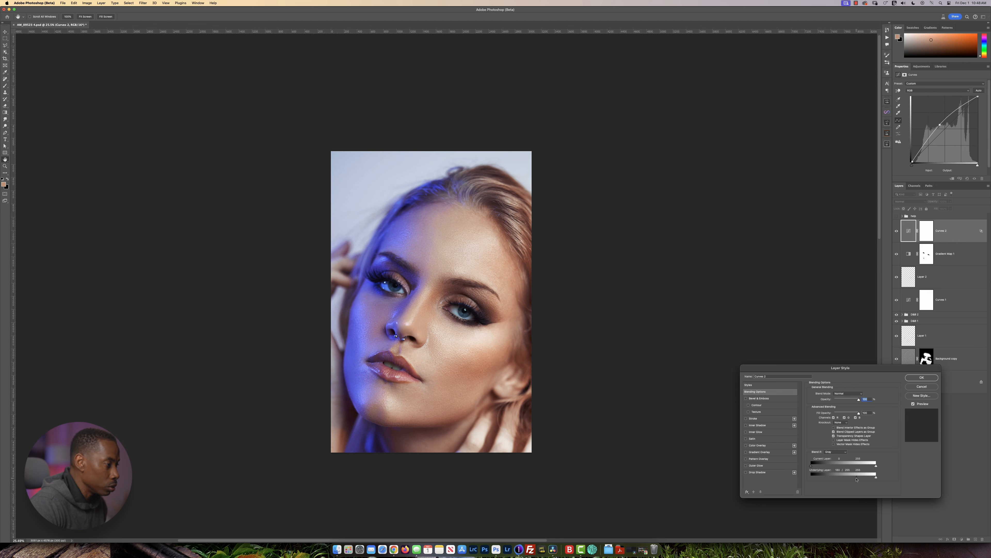
{"action": "left_click_drag", "start_coordinate": [858, 479], "coordinate": [857, 479]}
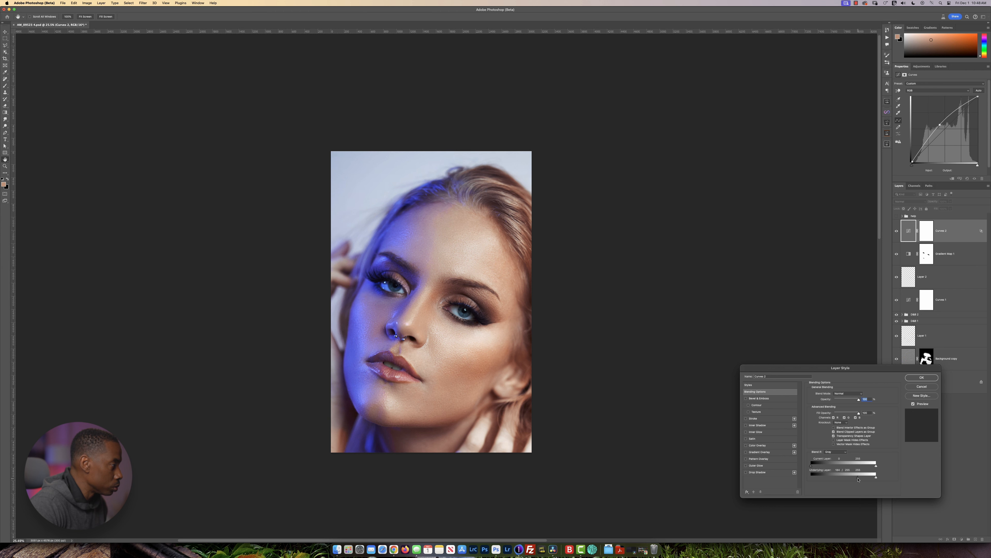
{"action": "left_click", "coordinate": [921, 377]}
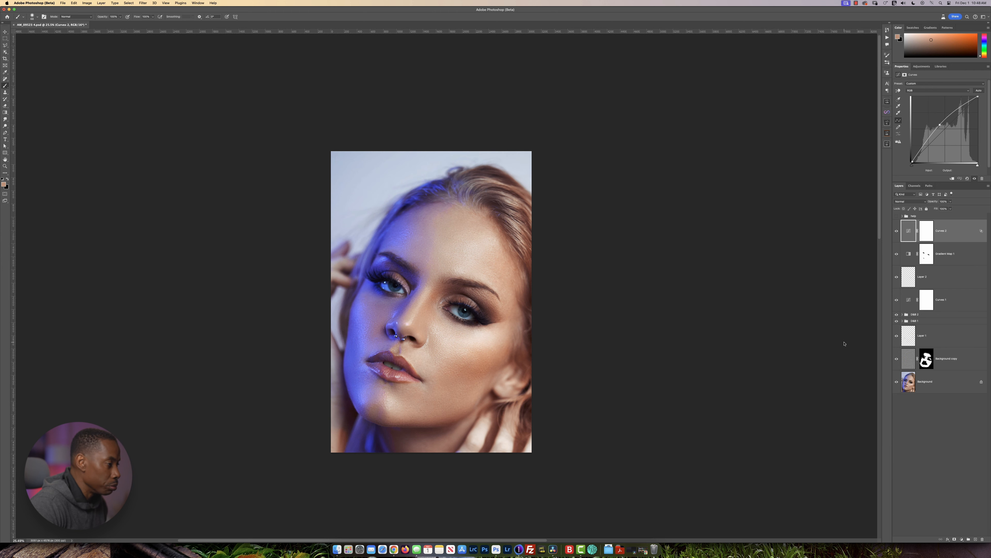
Compare the portrait's highlights with the Curves 2 layer hidden and shown.
{"action": "left_click", "coordinate": [897, 231]}
{"action": "left_click", "coordinate": [897, 231]}
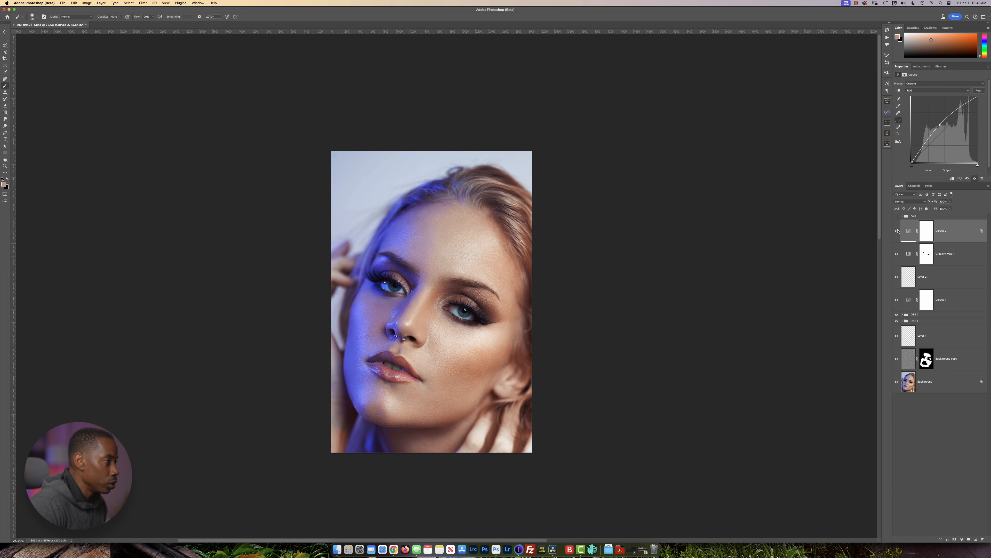
{"action": "left_click", "coordinate": [897, 230]}
{"action": "left_click", "coordinate": [896, 231]}
{"action": "left_click", "coordinate": [897, 231]}
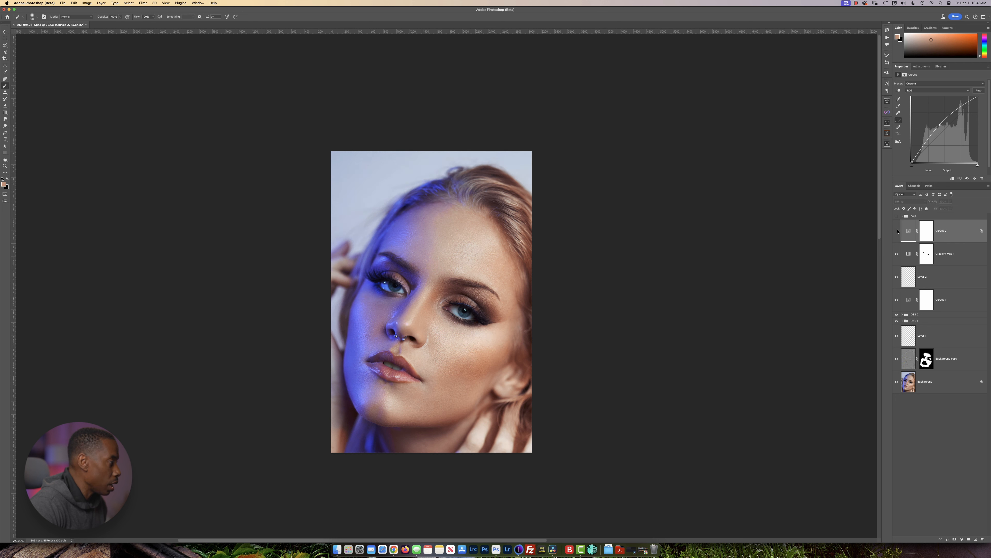
{"action": "left_click", "coordinate": [897, 231]}
{"action": "left_click", "coordinate": [897, 230]}
{"action": "left_click", "coordinate": [896, 231]}
Fine-tune the split Underlying Layer shadow slider in the Blend If settings of the Curves 2 layer.
{"action": "double_click", "coordinate": [958, 240]}
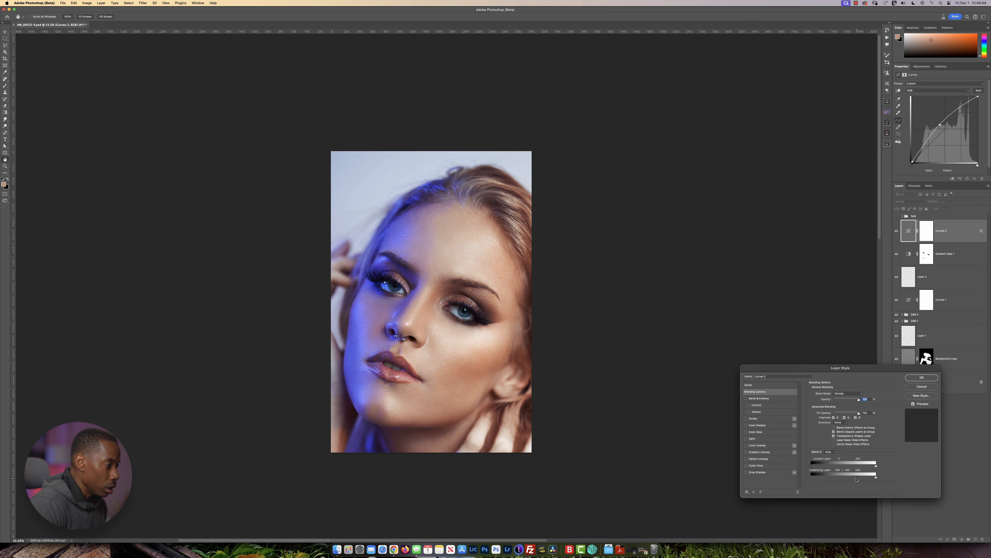
{"action": "left_click_drag", "start_coordinate": [855, 479], "coordinate": [854, 479]}
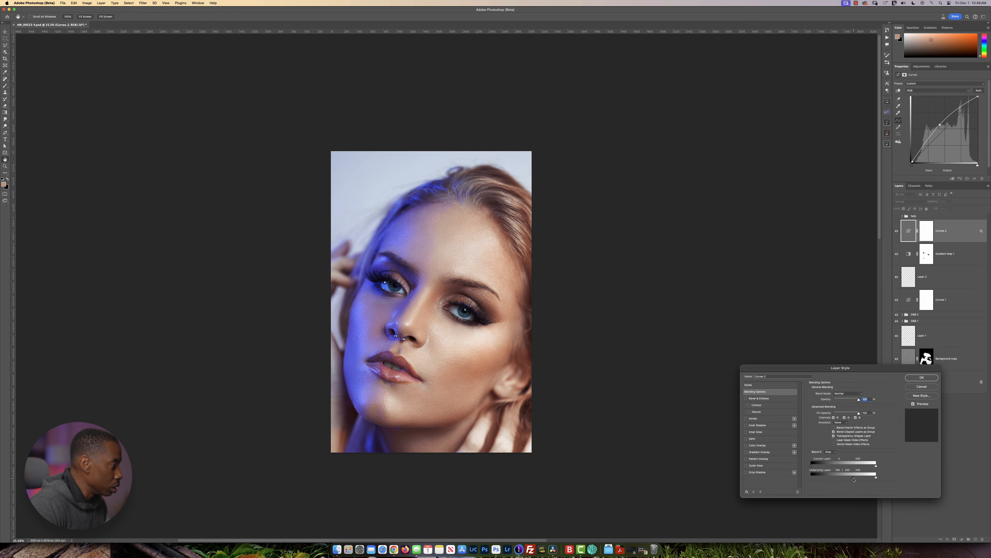
{"action": "left_click", "coordinate": [913, 378]}
Recheck the adjusted Blend If effect by repeatedly hiding and showing the Curves 2 layer.
{"action": "left_click", "coordinate": [897, 230]}
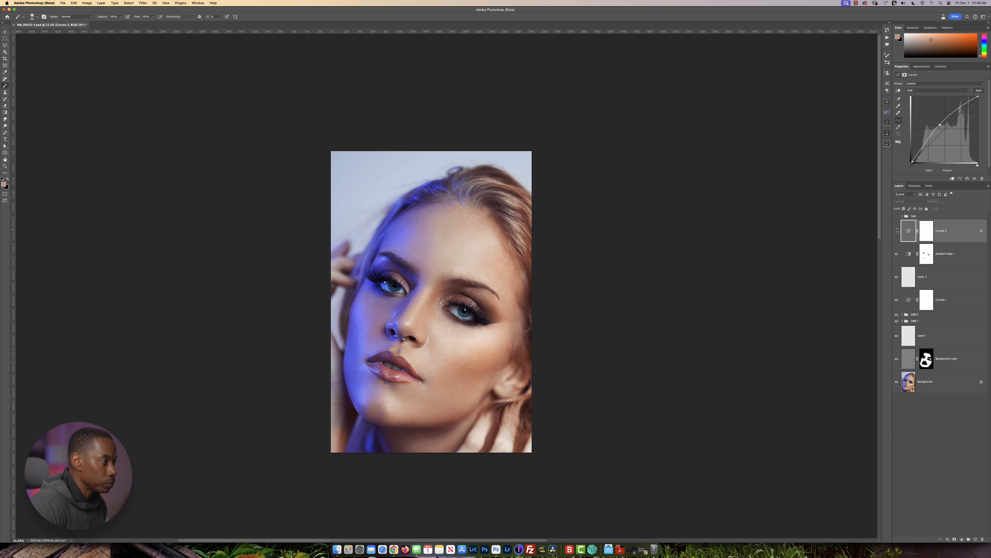
{"action": "left_click", "coordinate": [897, 230]}
{"action": "left_click", "coordinate": [897, 230]}
{"action": "left_click", "coordinate": [896, 230]}
{"action": "left_click", "coordinate": [897, 231]}
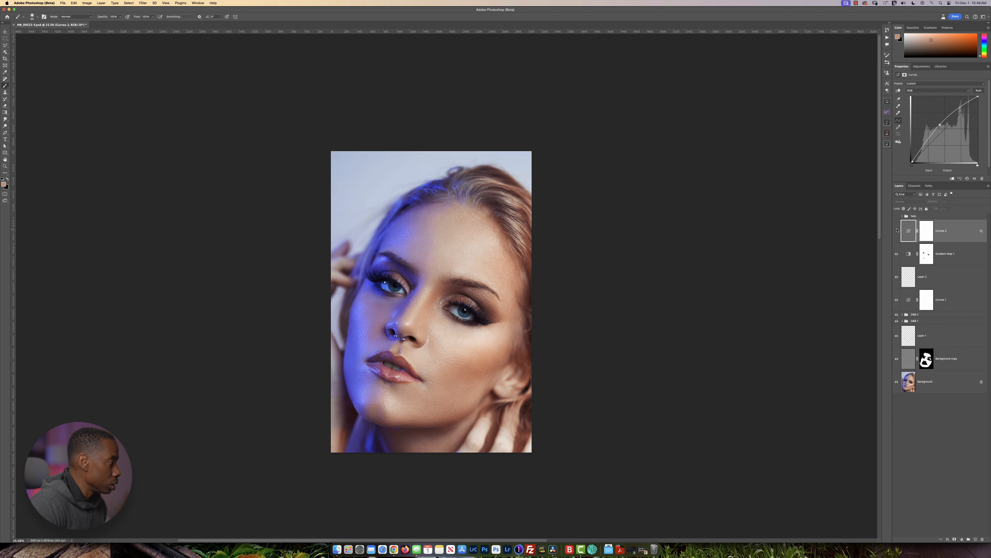
{"action": "left_click", "coordinate": [897, 231]}
{"action": "left_click", "coordinate": [897, 230]}
{"action": "left_click", "coordinate": [897, 230]}
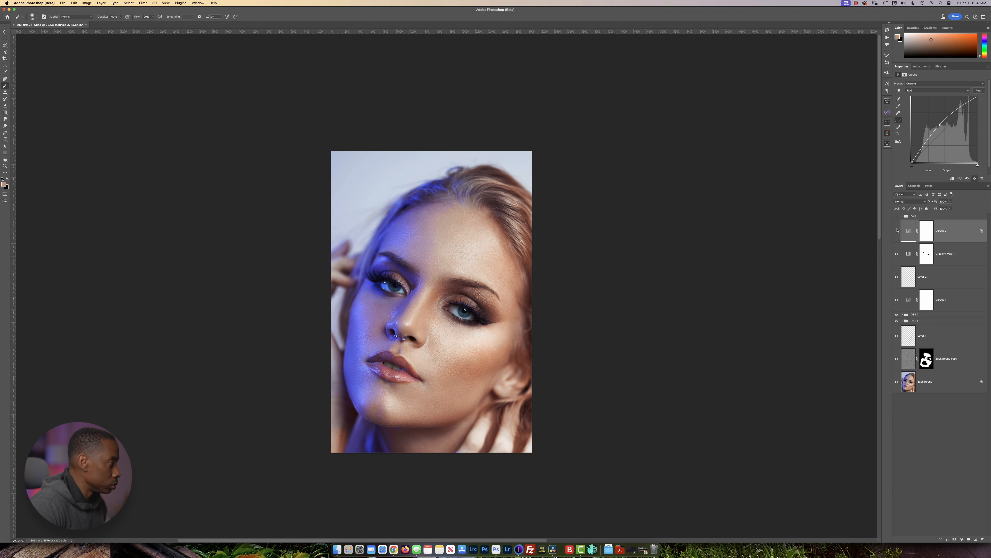